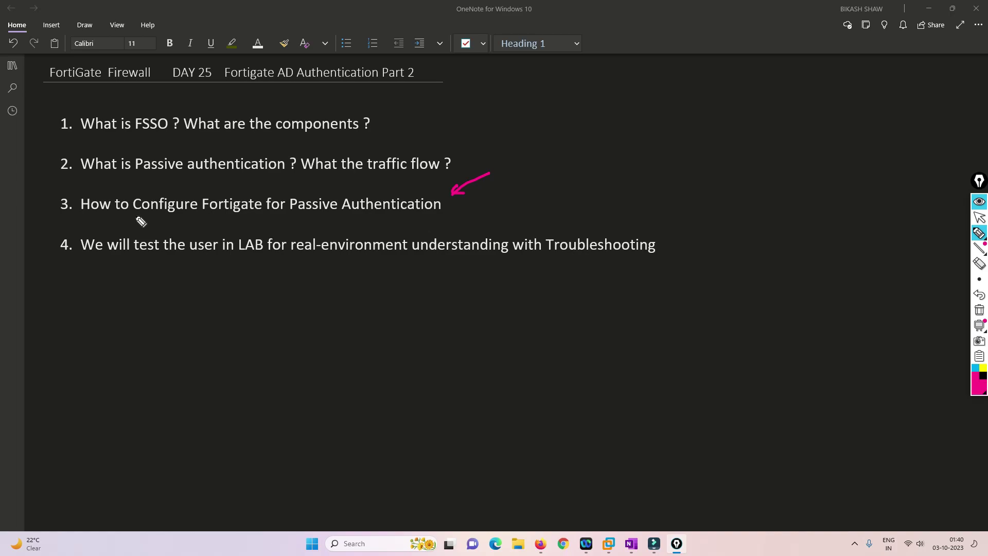
Underline the Fortigate passive authentication topic, mark the LAB testing topic with the pen, and clear the annotations.
{"action": "left_click_drag", "start_coordinate": [135, 217], "coordinate": [384, 220]}
{"action": "left_click_drag", "start_coordinate": [469, 221], "coordinate": [453, 230]}
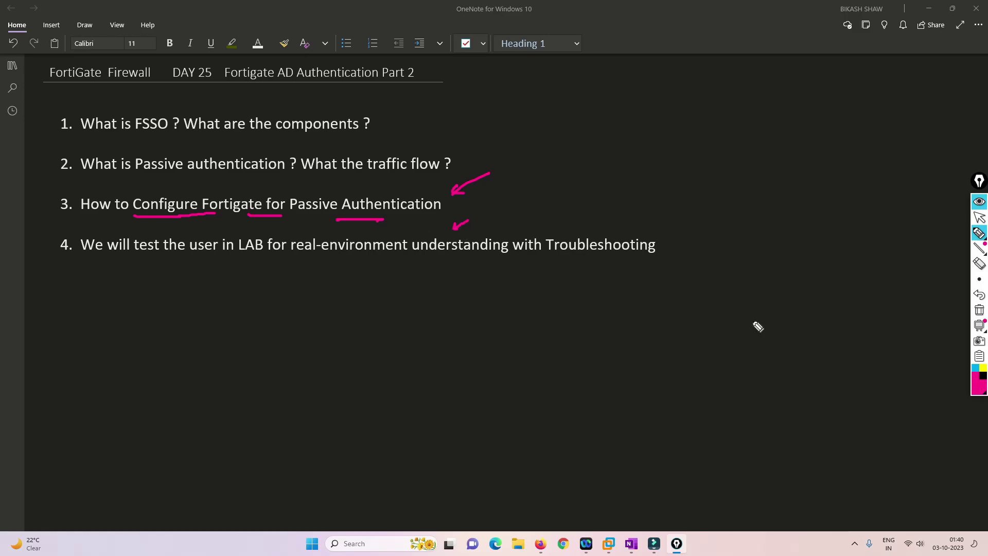
{"action": "left_click", "coordinate": [979, 310]}
{"action": "left_click", "coordinate": [980, 220]}
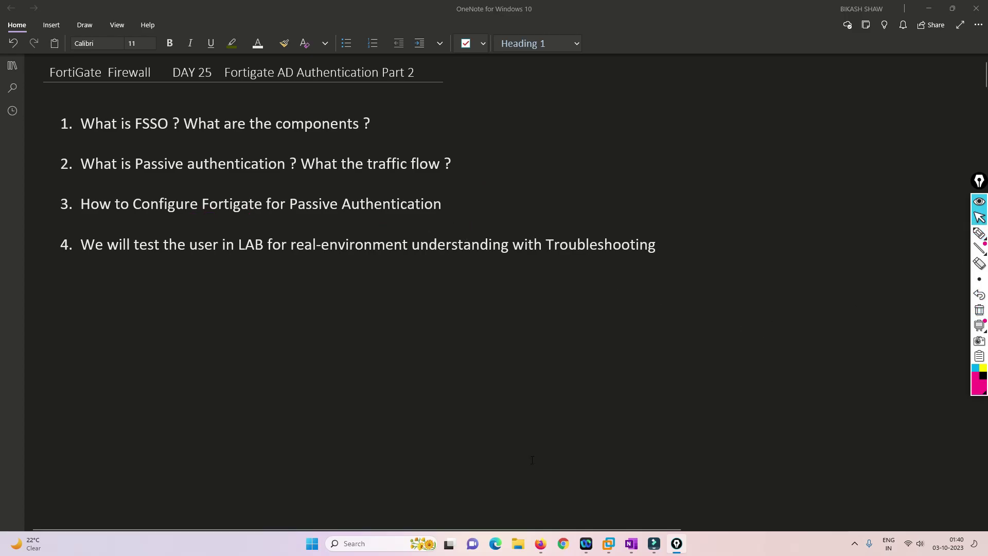
Switch to the EVE topology in Firefox and annotate the MGMT and WAN links of Fortinet1, writing "Local" beside the MGMT node.
{"action": "left_click", "coordinate": [540, 544]}
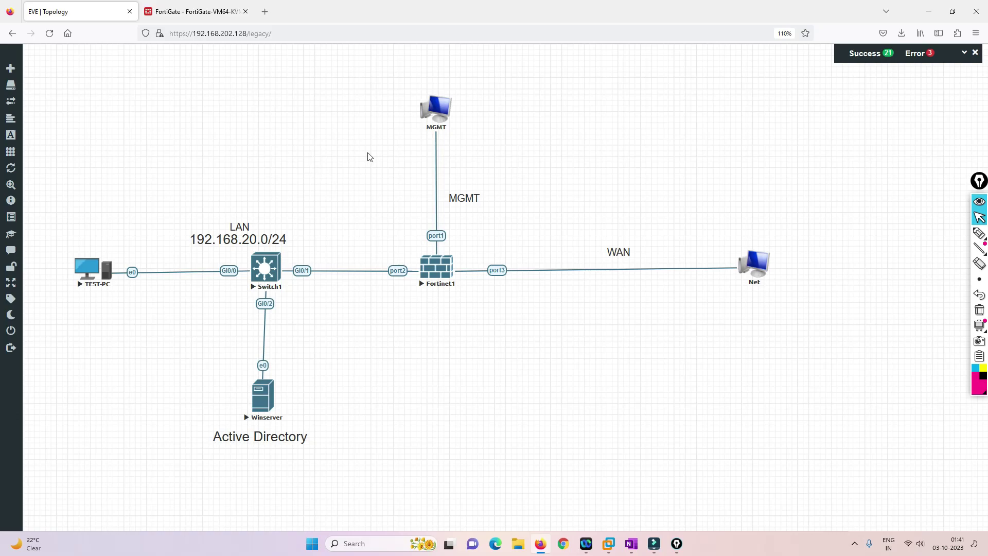
{"action": "left_click", "coordinate": [978, 235]}
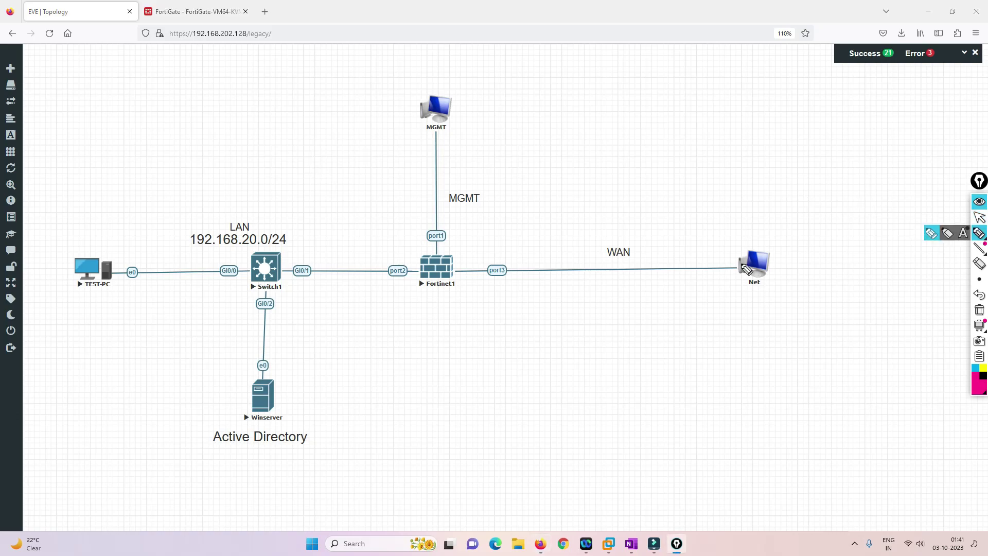
{"action": "mouse_move", "coordinate": [525, 225]}
{"action": "left_mouse_down"}
{"action": "mouse_move", "coordinate": [504, 237]}
{"action": "mouse_move", "coordinate": [517, 238]}
{"action": "left_mouse_up"}
{"action": "mouse_move", "coordinate": [479, 180]}
{"action": "left_mouse_down"}
{"action": "mouse_move", "coordinate": [441, 204]}
{"action": "mouse_move", "coordinate": [493, 189]}
{"action": "mouse_move", "coordinate": [473, 183]}
{"action": "mouse_move", "coordinate": [485, 177]}
{"action": "left_mouse_up"}
{"action": "left_click", "coordinate": [464, 108]}
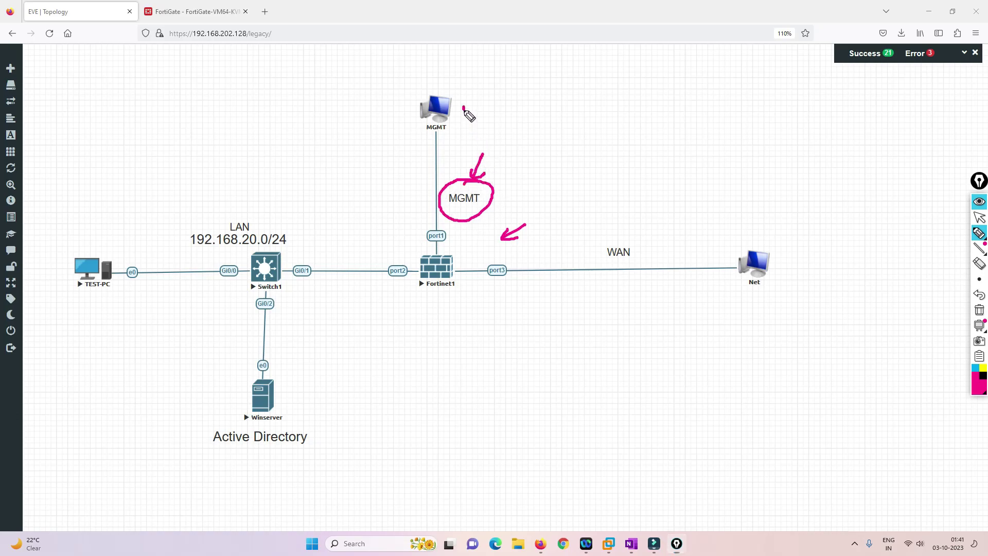
{"action": "left_click_drag", "start_coordinate": [464, 108], "coordinate": [501, 106]}
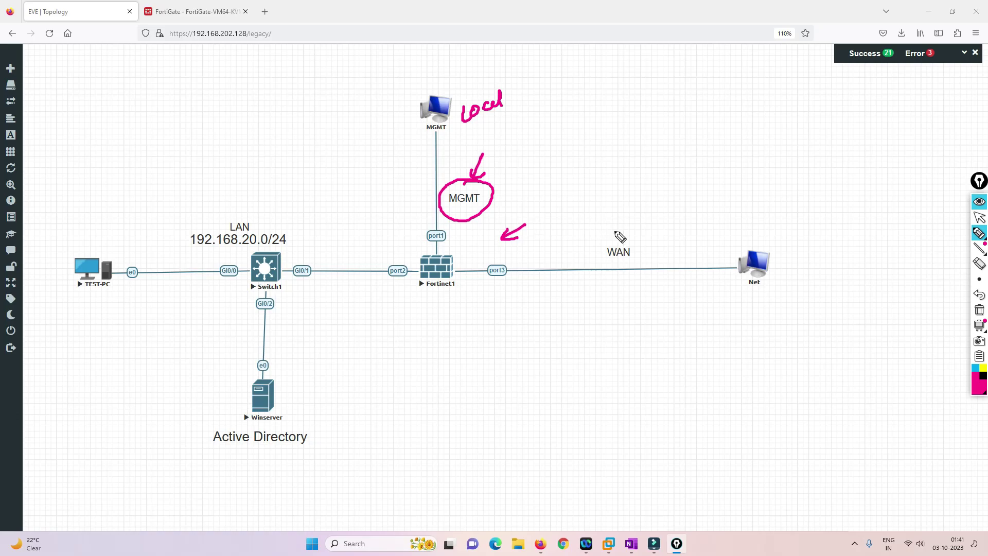
{"action": "mouse_move", "coordinate": [620, 236]}
{"action": "left_mouse_down"}
{"action": "mouse_move", "coordinate": [640, 231]}
{"action": "mouse_move", "coordinate": [618, 227]}
{"action": "left_mouse_up"}
{"action": "left_click_drag", "start_coordinate": [479, 282], "coordinate": [520, 280]}
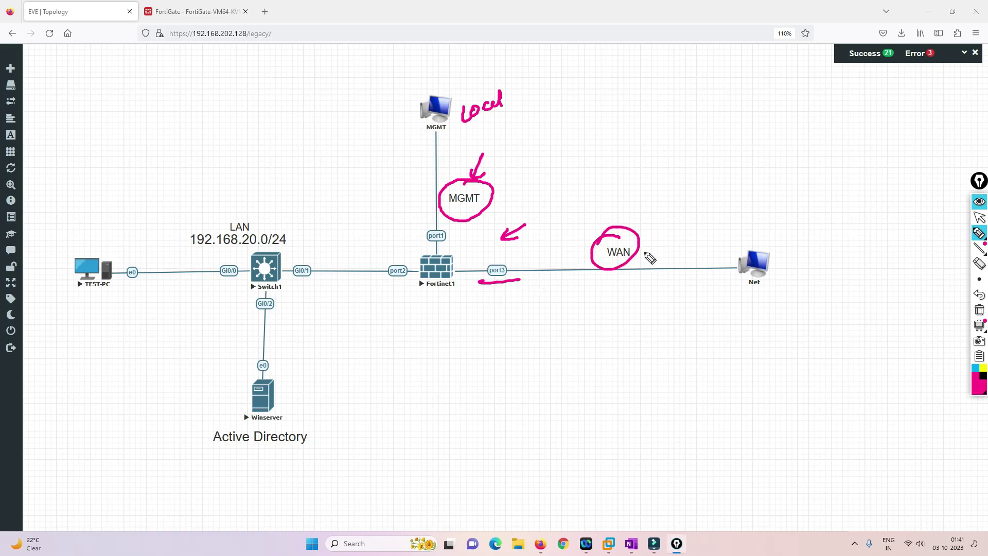
{"action": "mouse_move", "coordinate": [638, 240]}
{"action": "left_mouse_down"}
{"action": "mouse_move", "coordinate": [672, 234]}
{"action": "mouse_move", "coordinate": [730, 252]}
{"action": "left_mouse_up"}
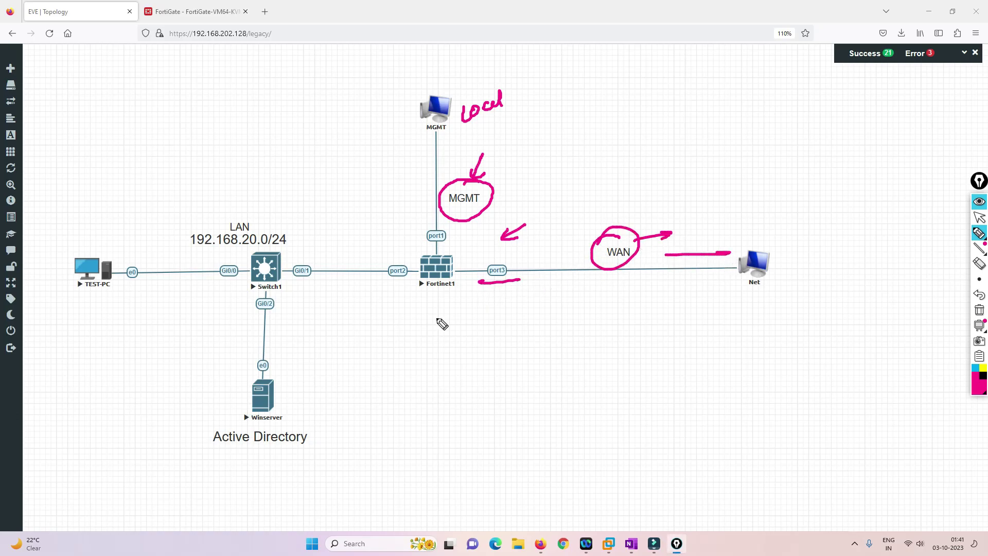
Mark the LAN label, port2, TEST-PC and the Winserver link on the topology, and clear all annotations.
{"action": "mouse_move", "coordinate": [261, 214]}
{"action": "left_mouse_down"}
{"action": "mouse_move", "coordinate": [229, 229]}
{"action": "mouse_move", "coordinate": [260, 212]}
{"action": "left_mouse_up"}
{"action": "mouse_move", "coordinate": [408, 258]}
{"action": "left_mouse_down"}
{"action": "mouse_move", "coordinate": [387, 267]}
{"action": "mouse_move", "coordinate": [410, 276]}
{"action": "mouse_move", "coordinate": [409, 258]}
{"action": "left_mouse_up"}
{"action": "mouse_move", "coordinate": [114, 231]}
{"action": "left_mouse_down"}
{"action": "mouse_move", "coordinate": [100, 249]}
{"action": "mouse_move", "coordinate": [113, 247]}
{"action": "left_mouse_up"}
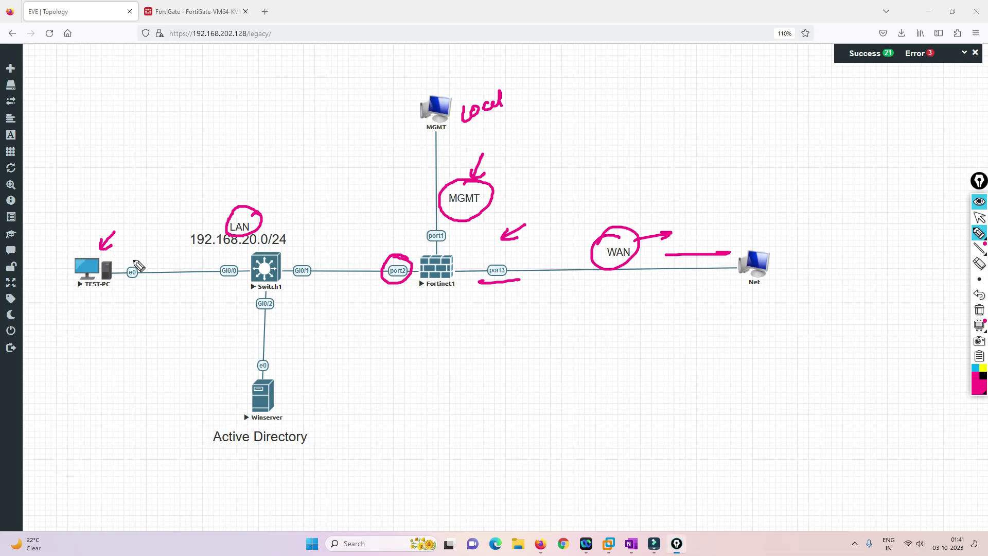
{"action": "left_click_drag", "start_coordinate": [266, 317], "coordinate": [264, 355]}
{"action": "left_click_drag", "start_coordinate": [259, 348], "coordinate": [271, 349]}
{"action": "left_click", "coordinate": [979, 310]}
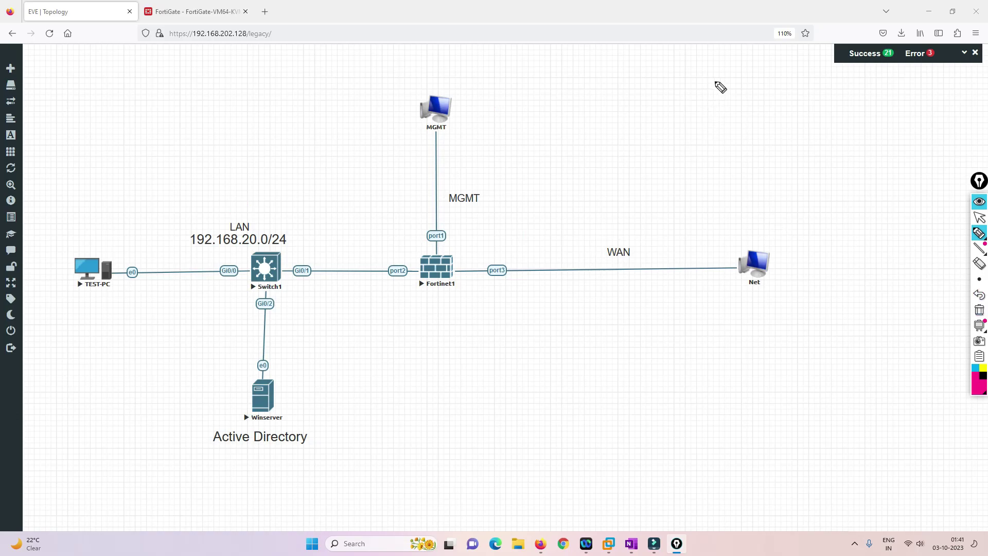
Annotate the topology with arrows at Fortinet1 and towards Winserver, a circled 1, and the handwritten word "description".
{"action": "mouse_move", "coordinate": [716, 80]}
{"action": "left_mouse_down"}
{"action": "mouse_move", "coordinate": [702, 93]}
{"action": "mouse_move", "coordinate": [712, 94]}
{"action": "left_mouse_up"}
{"action": "mouse_move", "coordinate": [470, 230]}
{"action": "left_mouse_down"}
{"action": "mouse_move", "coordinate": [458, 249]}
{"action": "mouse_move", "coordinate": [469, 246]}
{"action": "left_mouse_up"}
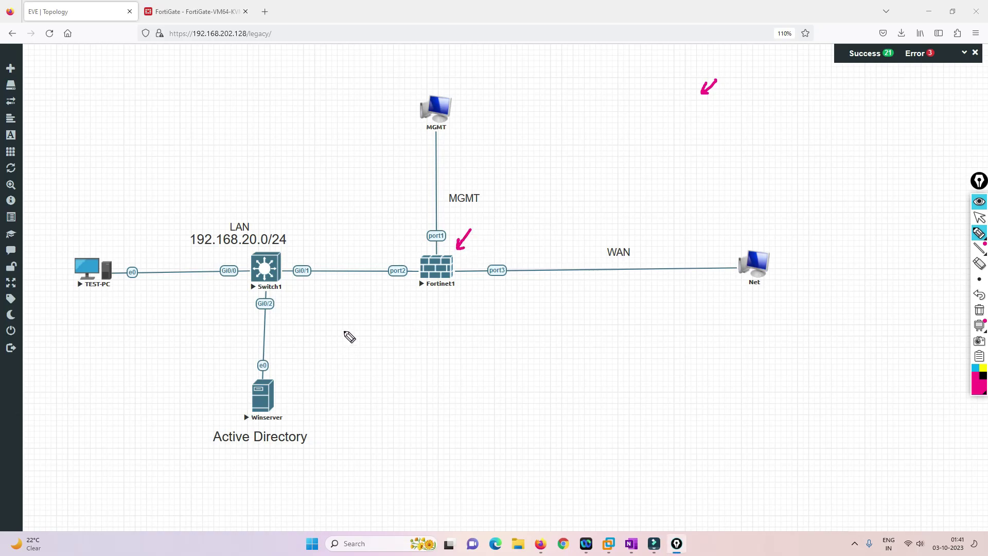
{"action": "left_click_drag", "start_coordinate": [369, 297], "coordinate": [332, 334]}
{"action": "left_click", "coordinate": [334, 314]}
{"action": "left_click_drag", "start_coordinate": [333, 315], "coordinate": [343, 323]}
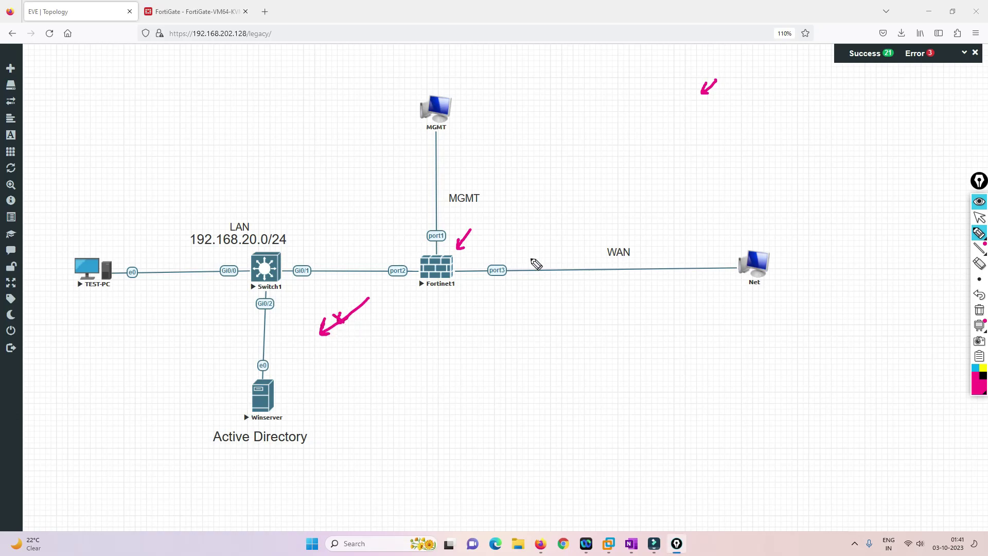
{"action": "mouse_move", "coordinate": [661, 157]}
{"action": "left_mouse_down"}
{"action": "mouse_move", "coordinate": [701, 144]}
{"action": "mouse_move", "coordinate": [721, 125]}
{"action": "left_mouse_up"}
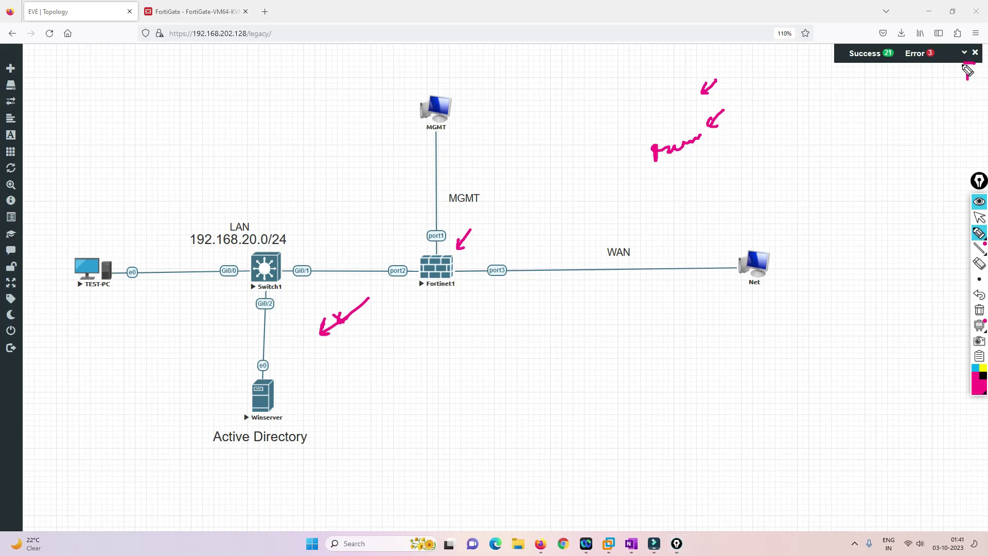
{"action": "mouse_move", "coordinate": [969, 63]}
{"action": "left_mouse_down"}
{"action": "mouse_move", "coordinate": [961, 84]}
{"action": "mouse_move", "coordinate": [979, 68]}
{"action": "mouse_move", "coordinate": [967, 83]}
{"action": "left_mouse_up"}
{"action": "mouse_move", "coordinate": [579, 331]}
{"action": "left_mouse_down"}
{"action": "mouse_move", "coordinate": [571, 342]}
{"action": "mouse_move", "coordinate": [666, 297]}
{"action": "left_mouse_up"}
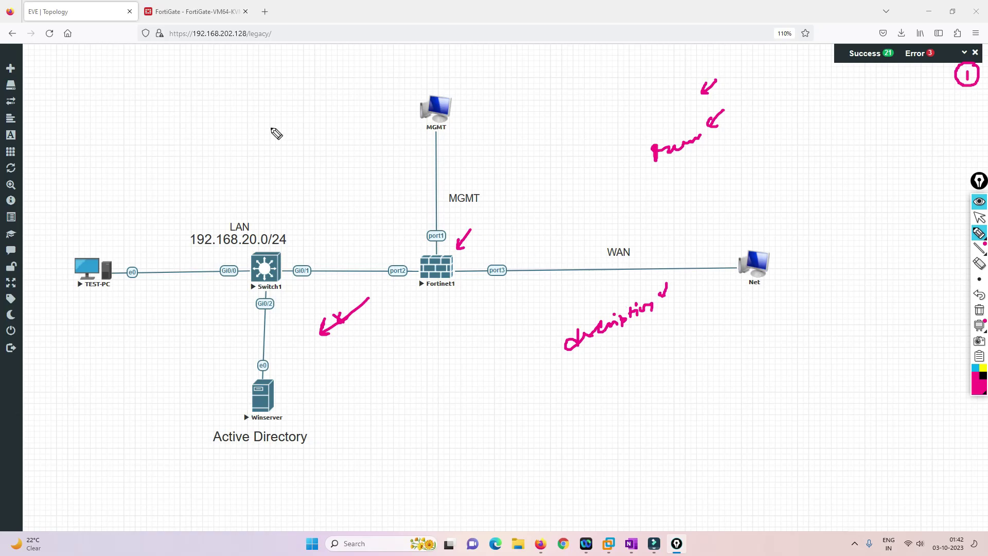
{"action": "left_click_drag", "start_coordinate": [211, 65], "coordinate": [213, 24]}
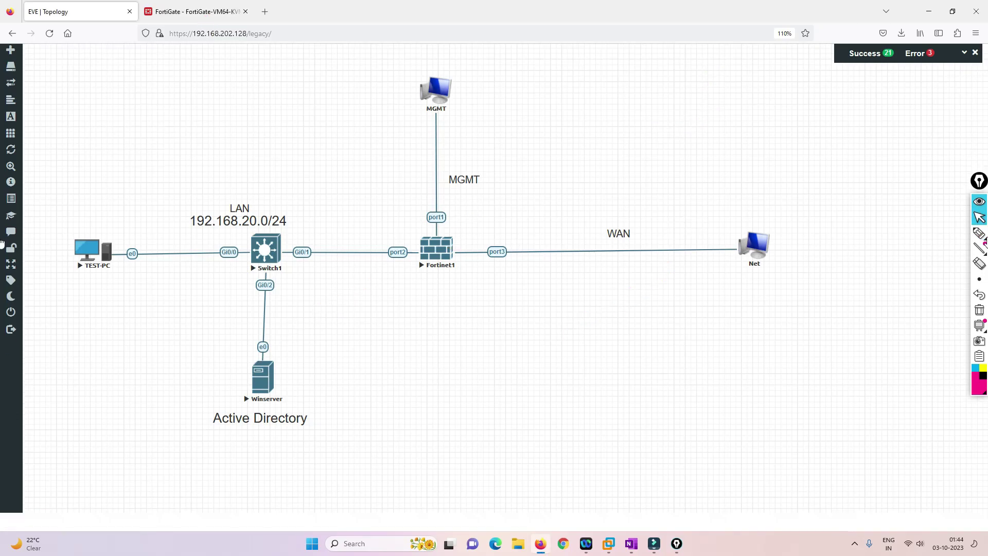
Draw pen lines for the traffic between Fortinet1 and Winserver, clear them, and return to the normal pointer.
{"action": "left_click", "coordinate": [979, 233]}
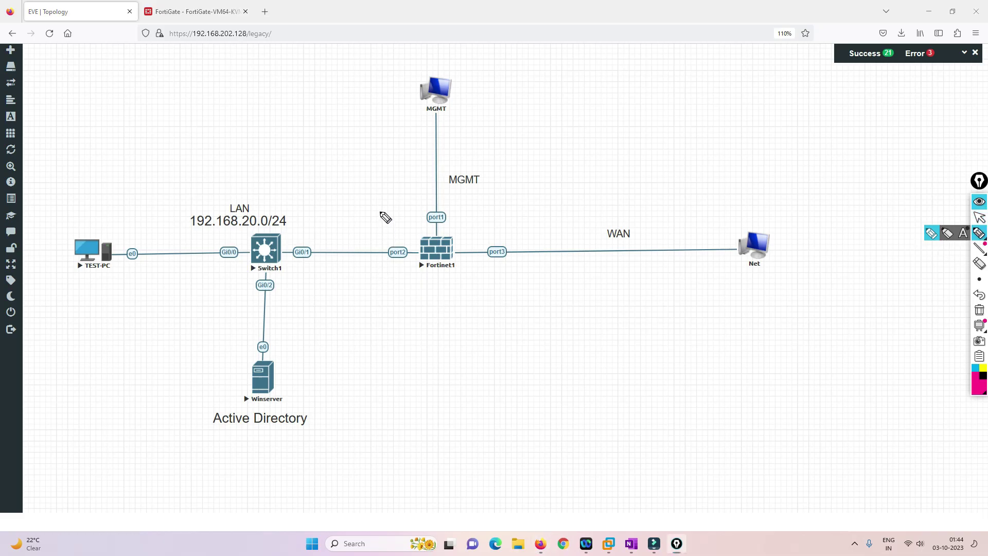
{"action": "mouse_move", "coordinate": [381, 212]}
{"action": "left_mouse_down"}
{"action": "mouse_move", "coordinate": [317, 328]}
{"action": "mouse_move", "coordinate": [315, 312]}
{"action": "mouse_move", "coordinate": [328, 336]}
{"action": "left_mouse_up"}
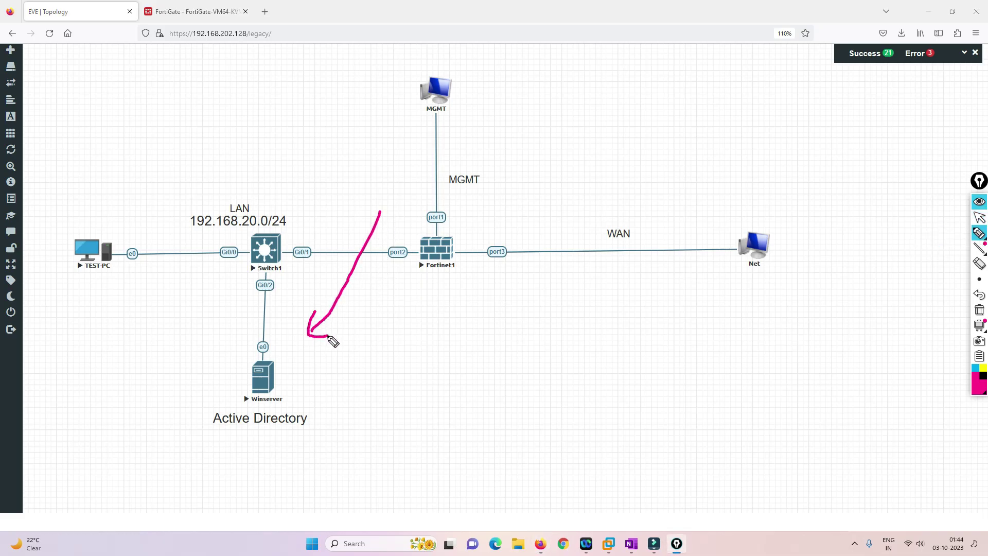
{"action": "mouse_move", "coordinate": [275, 318]}
{"action": "left_mouse_down"}
{"action": "mouse_move", "coordinate": [340, 261]}
{"action": "mouse_move", "coordinate": [403, 241]}
{"action": "left_mouse_up"}
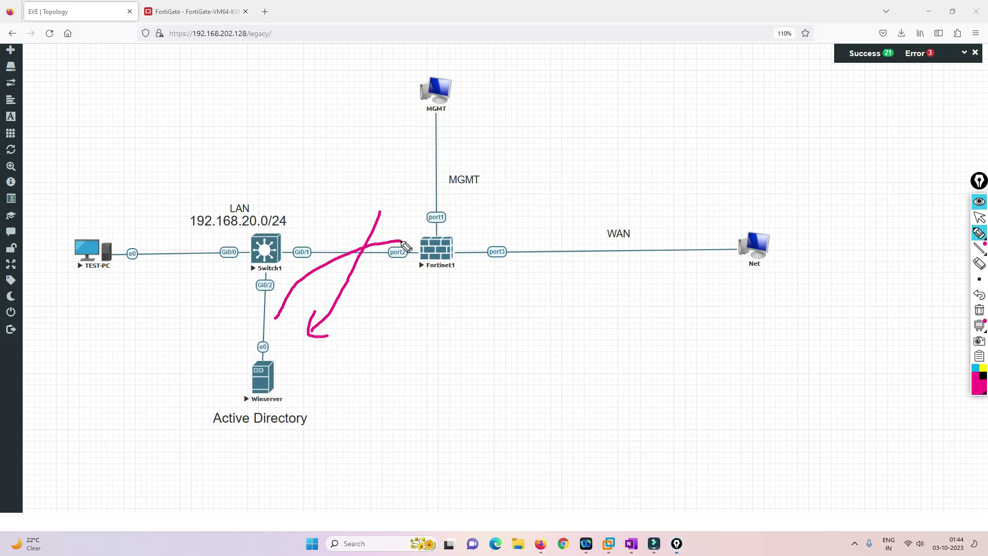
{"action": "left_click", "coordinate": [979, 310]}
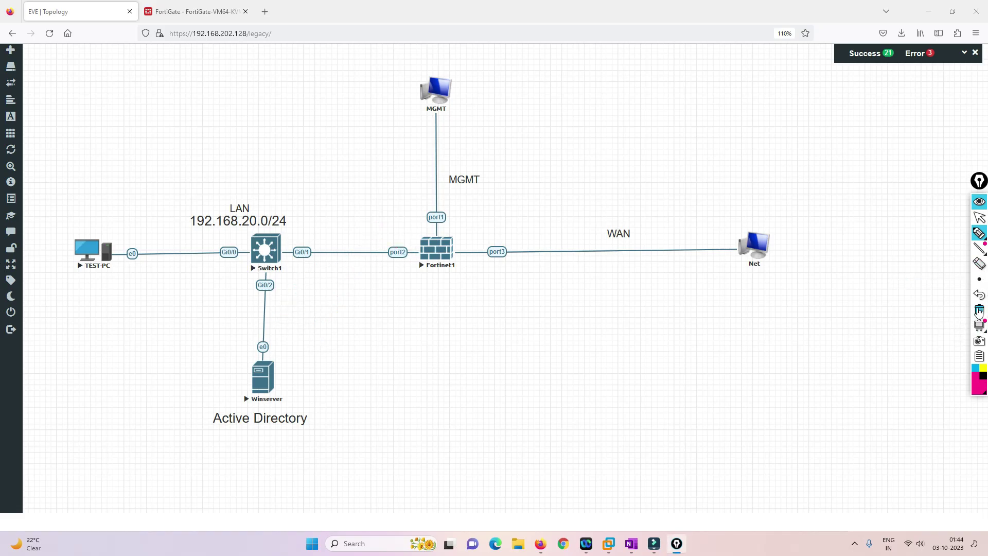
{"action": "left_click", "coordinate": [979, 218]}
Open the Winserver console from the topology and reposition its window over the canvas.
{"action": "left_click", "coordinate": [270, 375]}
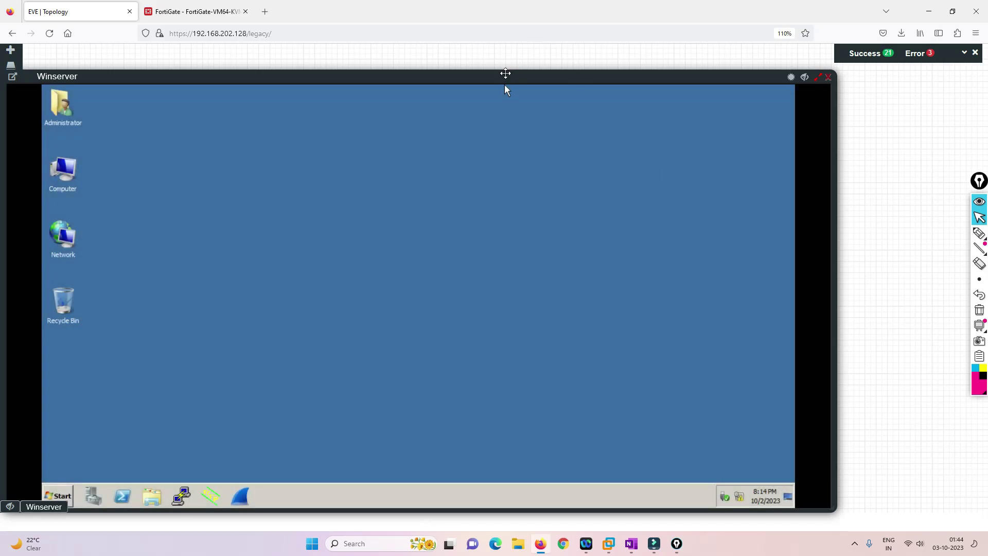
{"action": "left_click_drag", "start_coordinate": [511, 81], "coordinate": [576, 75]}
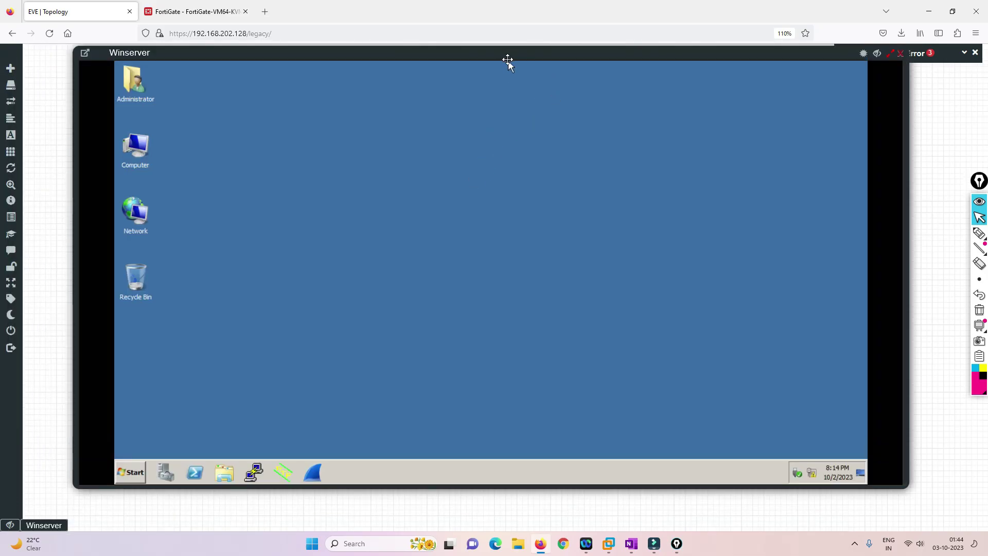
{"action": "left_click_drag", "start_coordinate": [507, 60], "coordinate": [502, 84]}
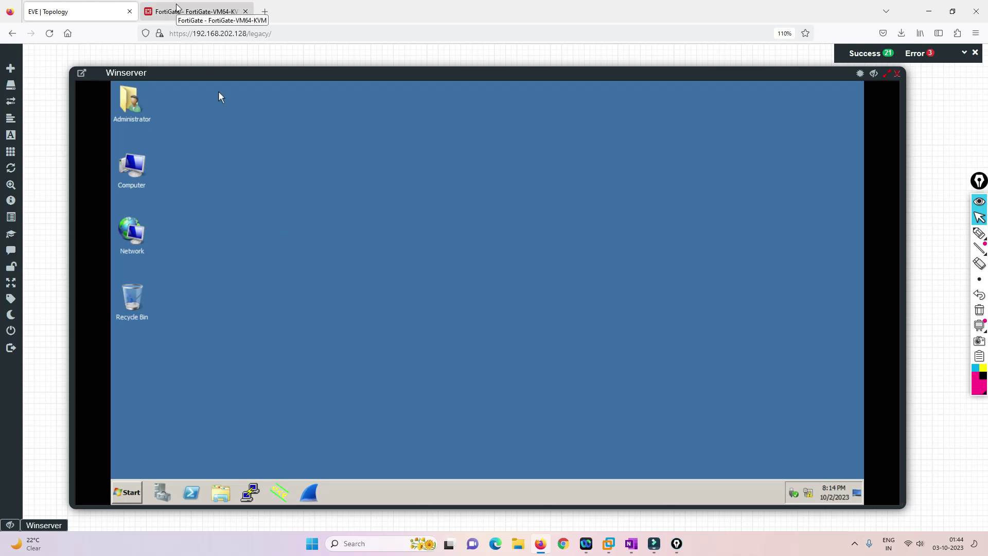
Start a new FortiGate firewall policy named Server with port2 as the incoming interface.
{"action": "left_click", "coordinate": [193, 11]}
{"action": "left_click", "coordinate": [486, 359]}
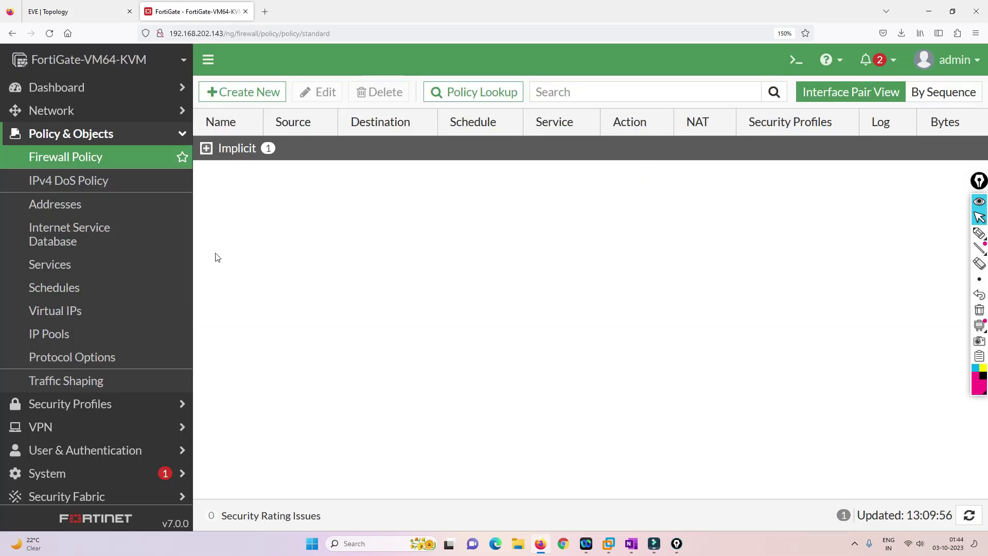
{"action": "left_click", "coordinate": [234, 93]}
{"action": "left_click", "coordinate": [358, 133]}
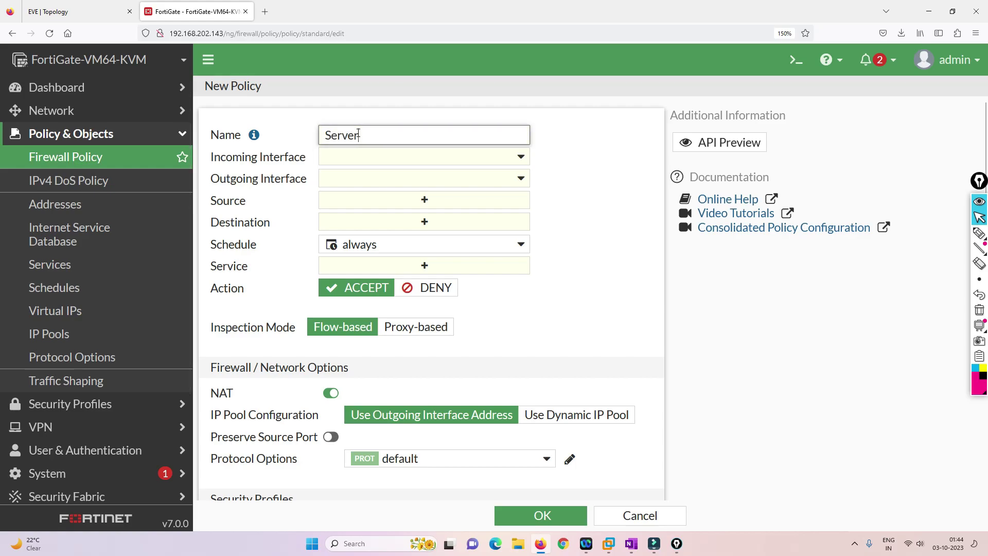
{"action": "key", "text": "Tab"}
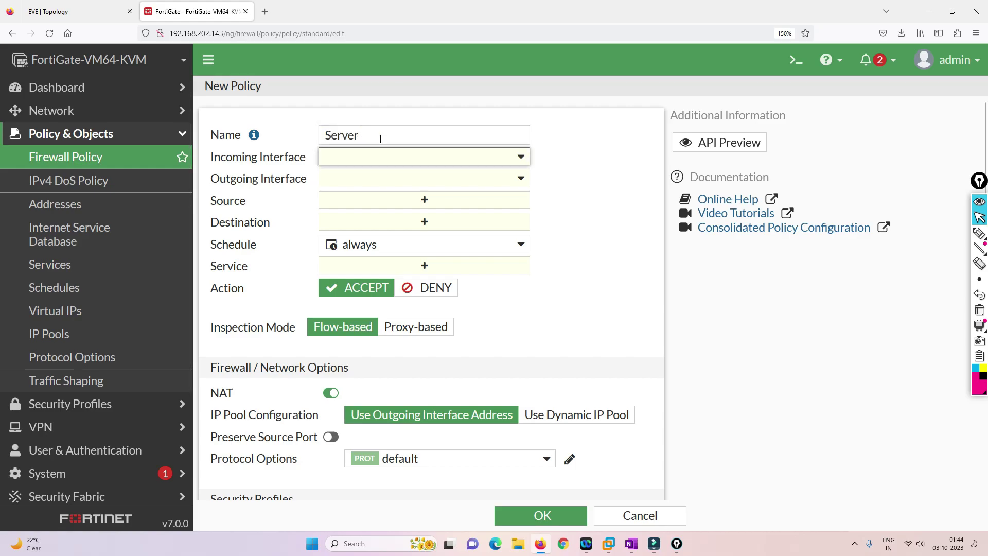
{"action": "left_click", "coordinate": [407, 156]}
{"action": "left_click", "coordinate": [365, 221]}
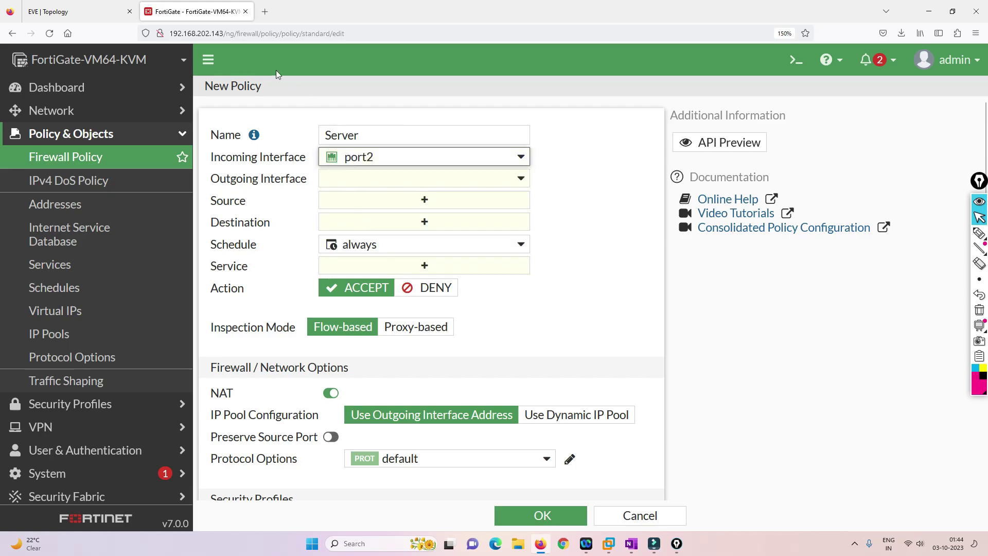
Return to the EVE topology and hide the Winserver console to check which Fortinet1 port faces the WAN.
{"action": "left_click", "coordinate": [94, 6]}
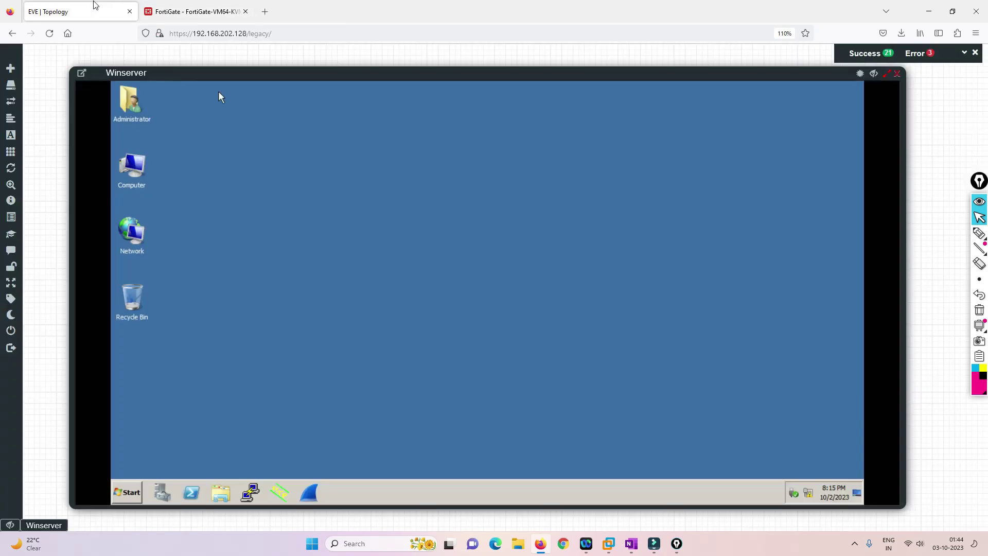
{"action": "left_click", "coordinate": [887, 73]}
{"action": "left_click", "coordinate": [972, 58]}
{"action": "left_click", "coordinate": [887, 74]}
{"action": "left_click", "coordinate": [968, 51]}
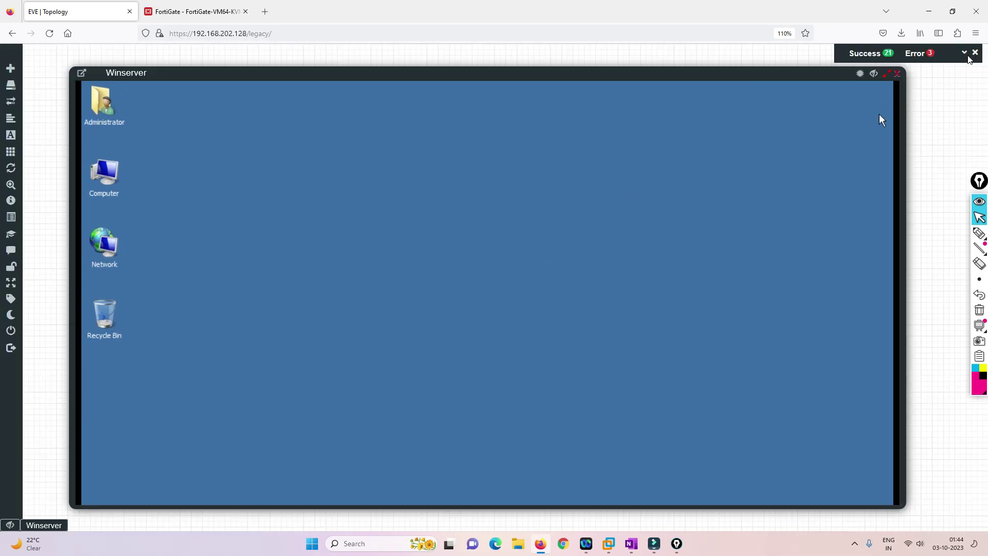
{"action": "left_click", "coordinate": [874, 73]}
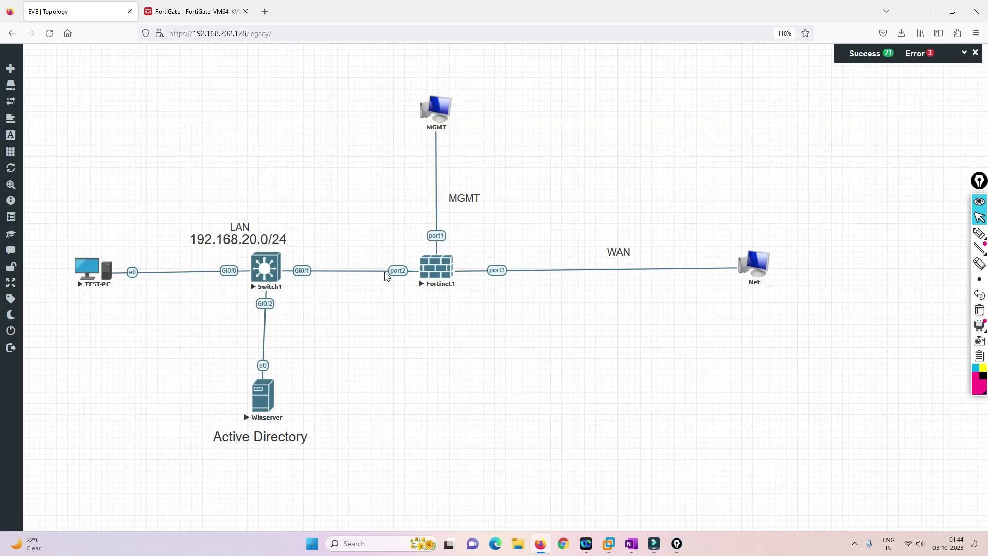
Set the Server policy's outgoing interface to port3 in the FortiGate policy form.
{"action": "left_click", "coordinate": [196, 11]}
{"action": "left_click", "coordinate": [387, 180]}
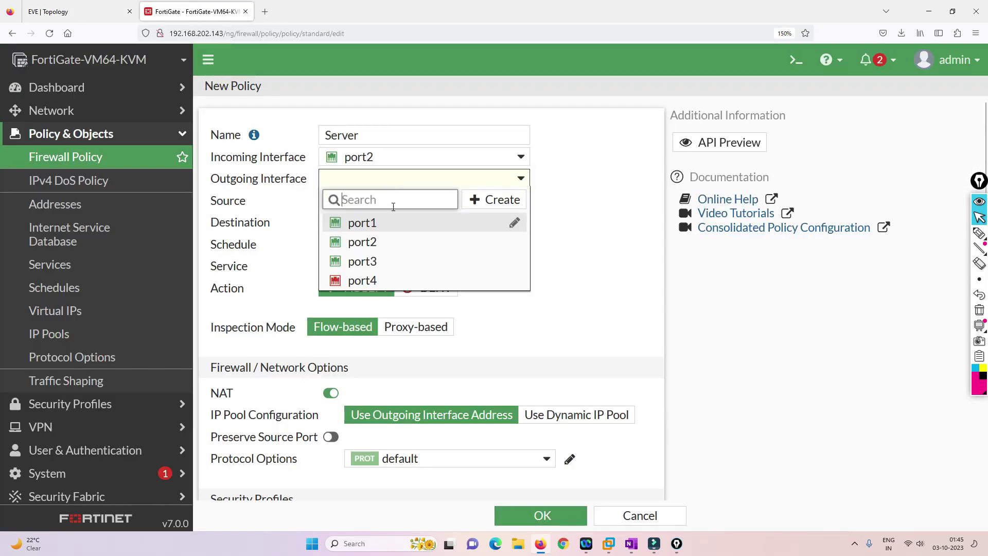
{"action": "left_click", "coordinate": [370, 261]}
Create an address object named Server with IP/netmask 192.168.20.100/32 and assign it as the policy's source.
{"action": "left_click", "coordinate": [426, 202]}
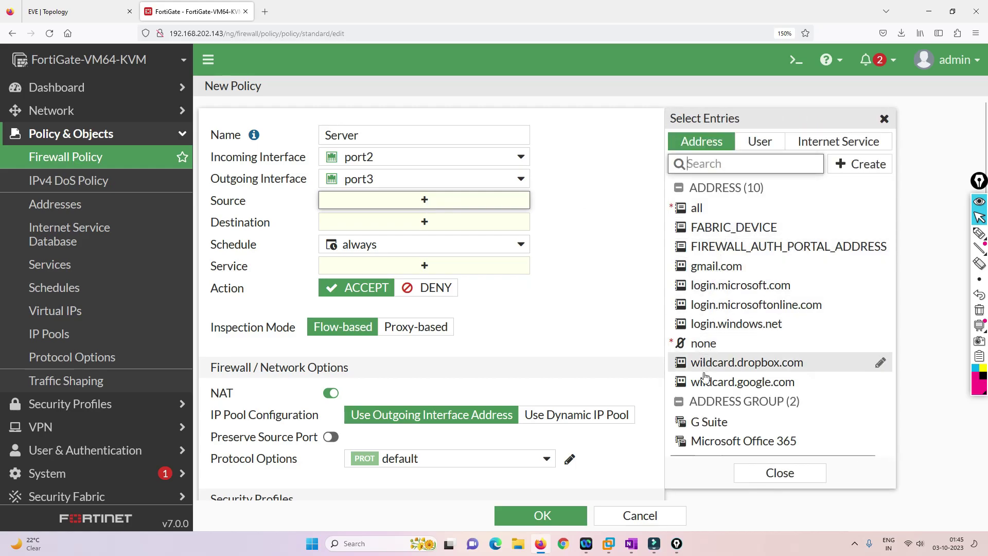
{"action": "type", "text": "ser"}
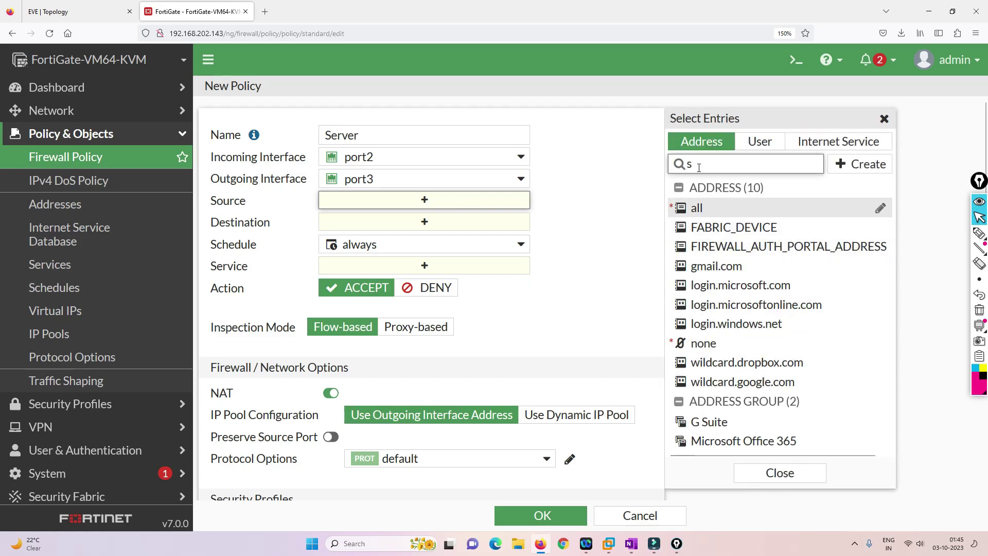
{"action": "left_click", "coordinate": [870, 163]}
{"action": "left_click", "coordinate": [695, 215]}
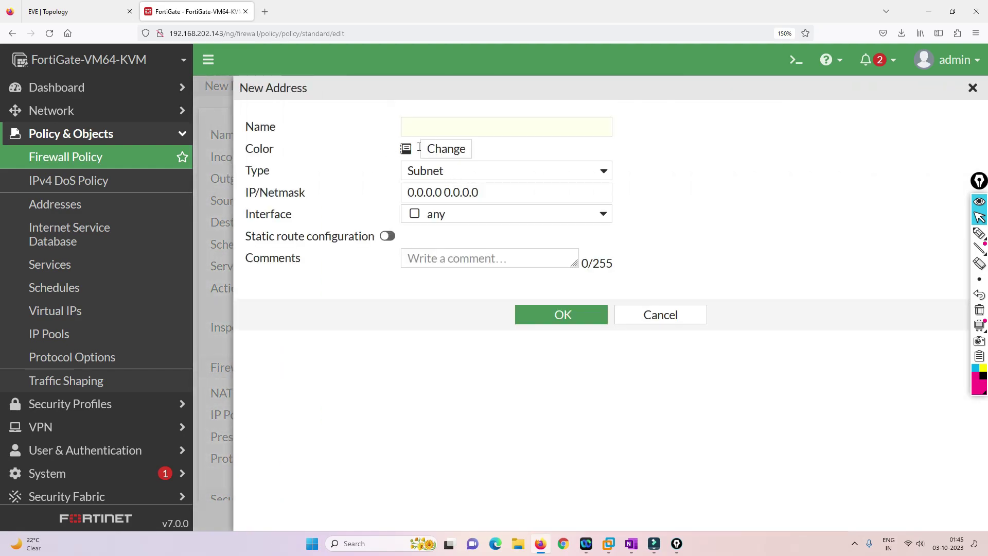
{"action": "type", "text": "Server"}
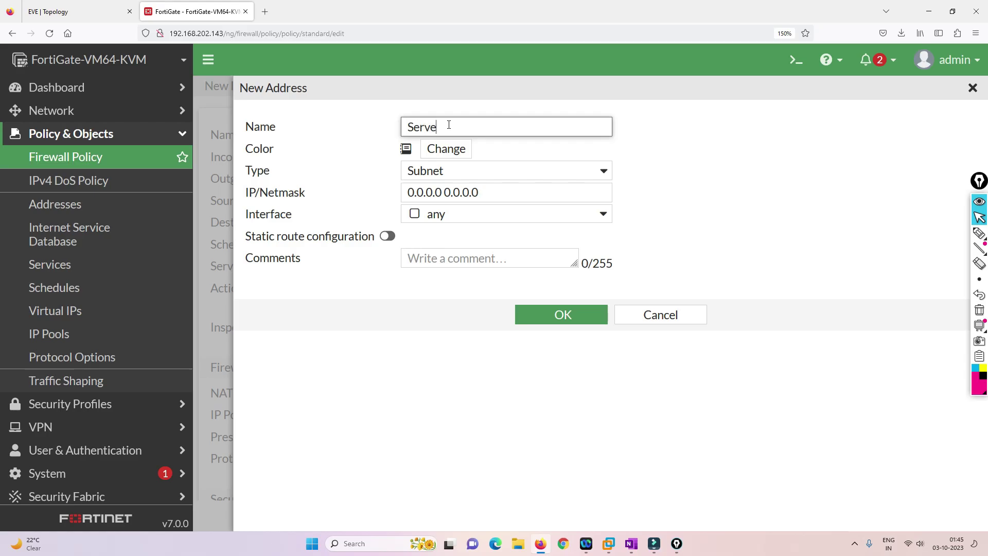
{"action": "key", "text": "Tab"}
{"action": "key", "text": "Tab"}
{"action": "type", "text": "1"}
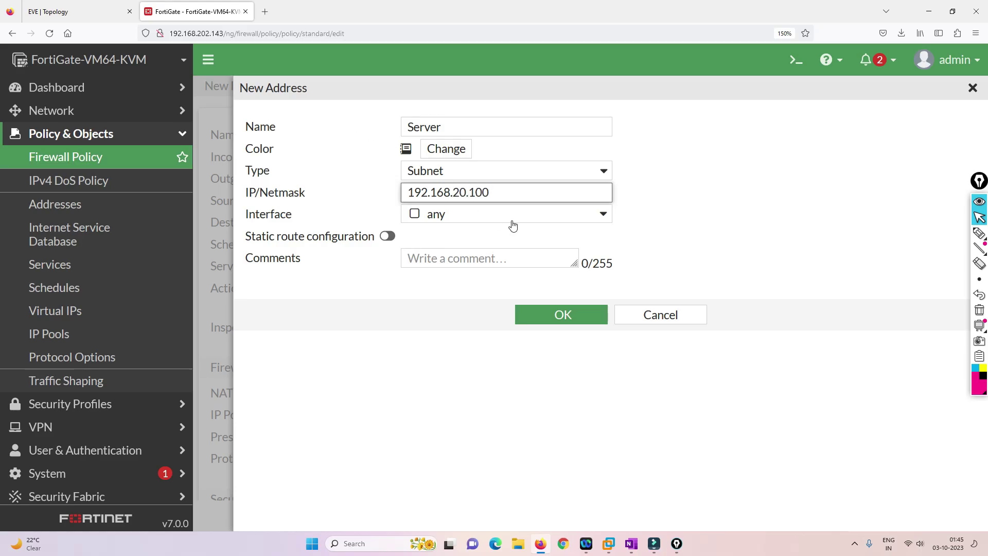
{"action": "left_click", "coordinate": [539, 315]}
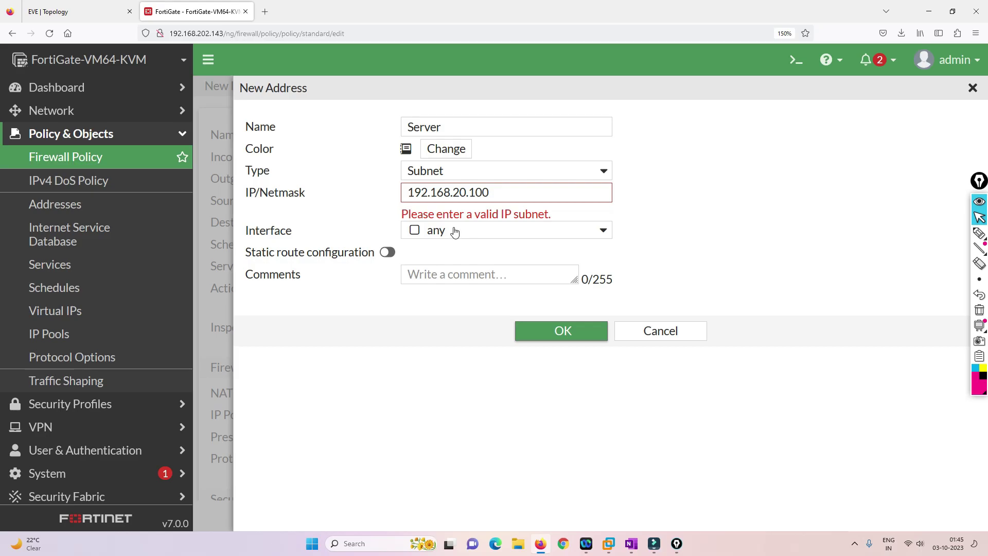
{"action": "left_click", "coordinate": [498, 195]}
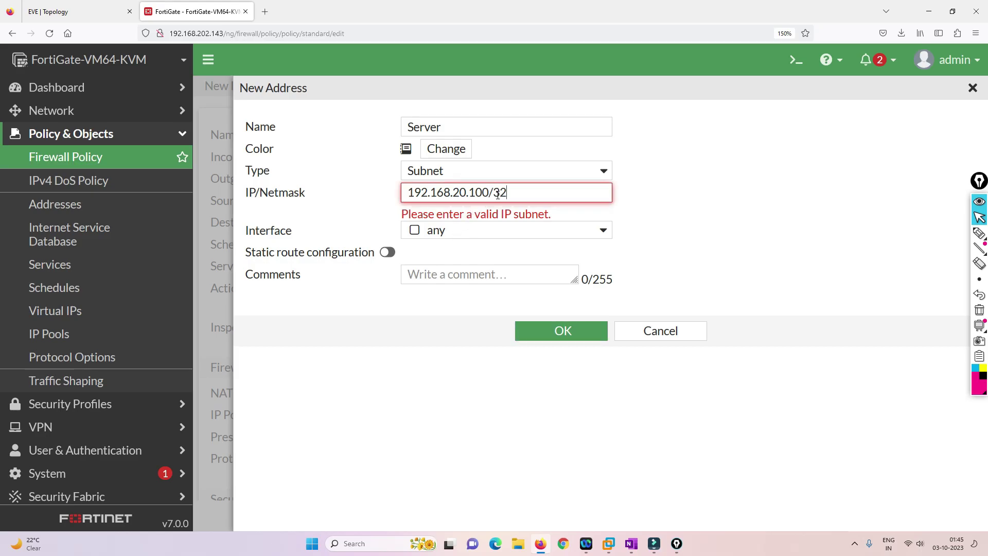
{"action": "left_click", "coordinate": [543, 316]}
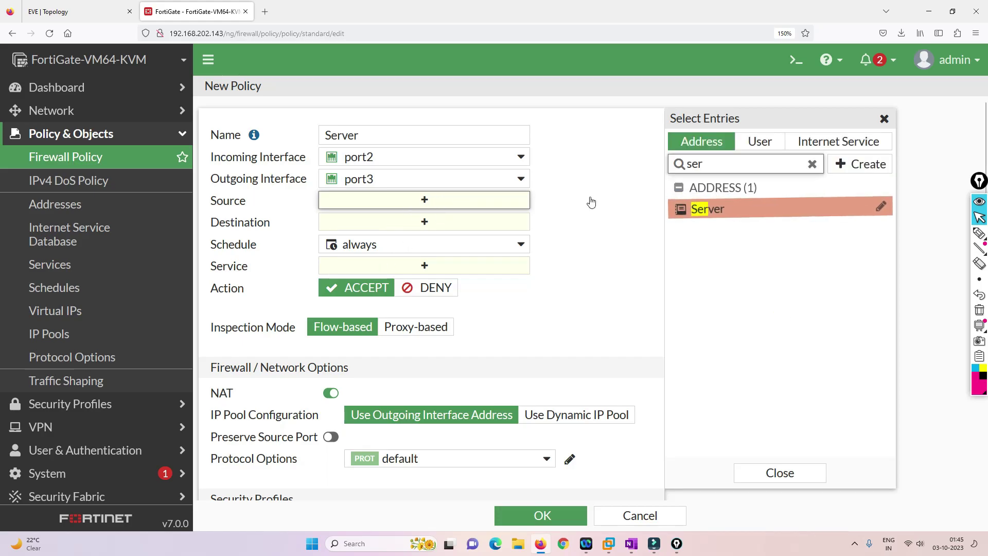
{"action": "left_click", "coordinate": [772, 209]}
Set the policy's destination to all and its service to ALL, and save the policy.
{"action": "left_click", "coordinate": [424, 238]}
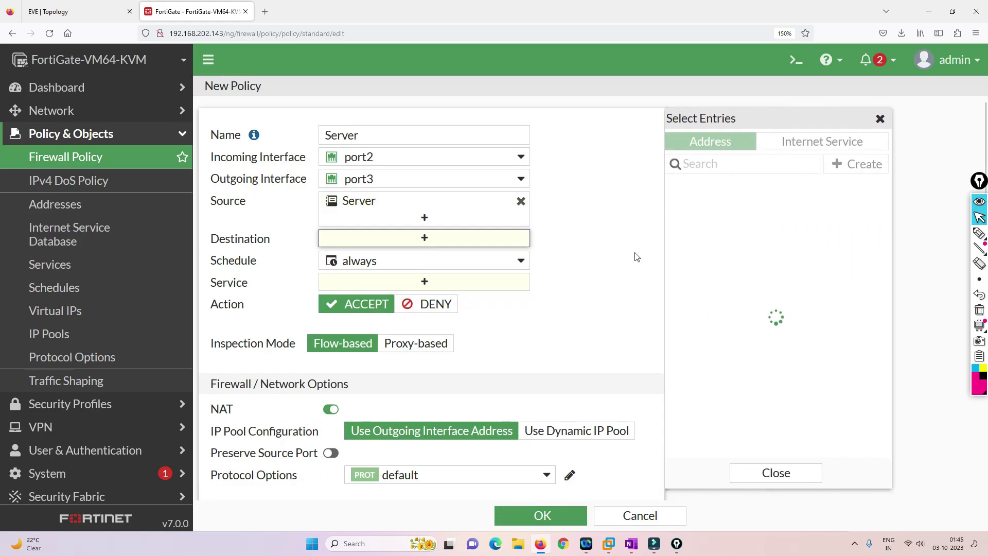
{"action": "left_click", "coordinate": [702, 209]}
{"action": "left_click", "coordinate": [399, 303]}
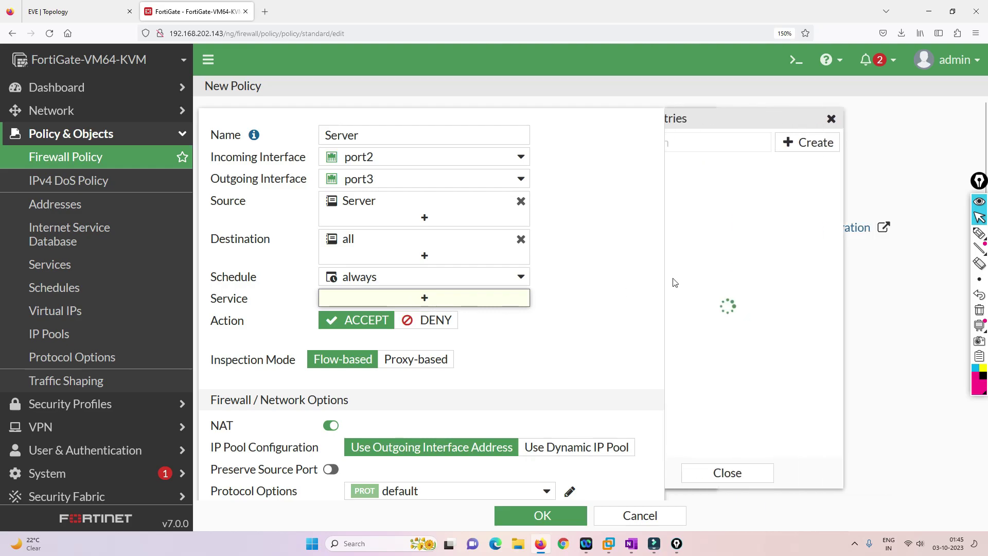
{"action": "left_click", "coordinate": [709, 206]}
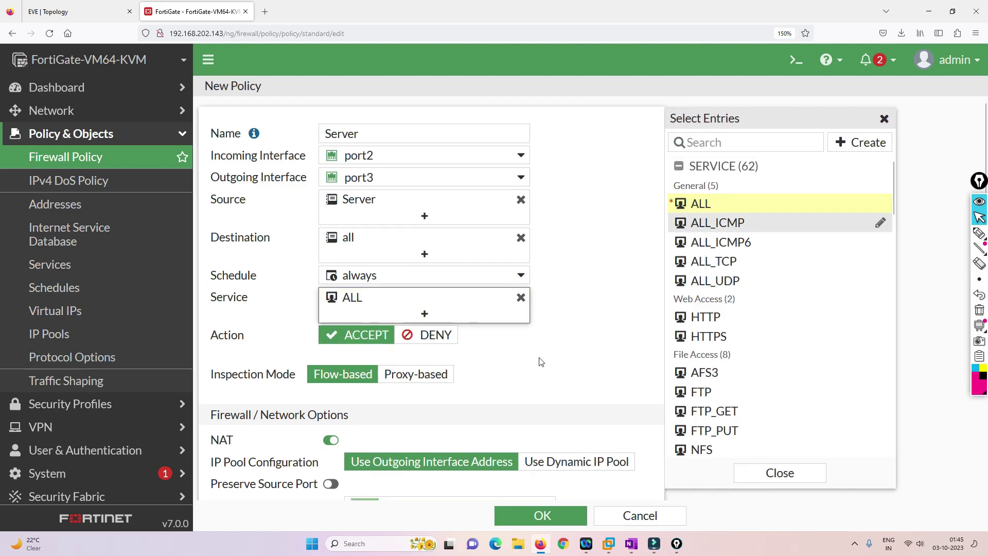
{"action": "scroll", "coordinate": [540, 359], "scroll_direction": "down", "scroll_amount": 5}
{"action": "scroll", "coordinate": [446, 285], "scroll_direction": "up", "scroll_amount": 5}
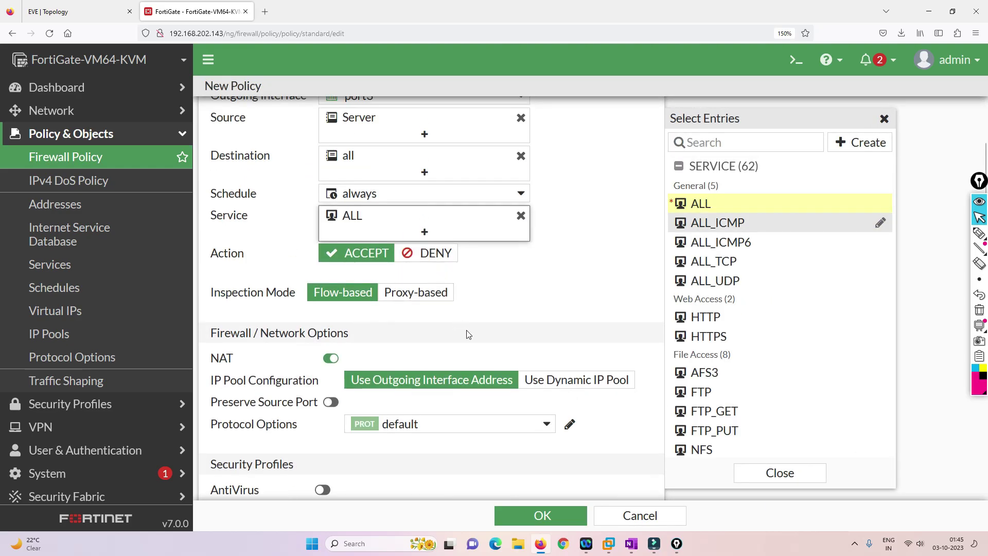
{"action": "scroll", "coordinate": [468, 336], "scroll_direction": "down", "scroll_amount": 5}
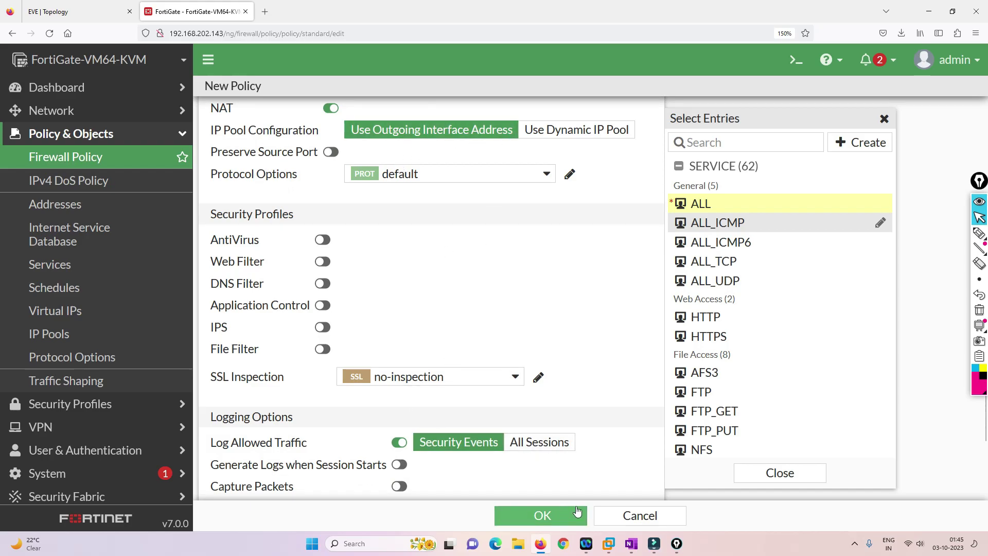
{"action": "left_click", "coordinate": [550, 515]}
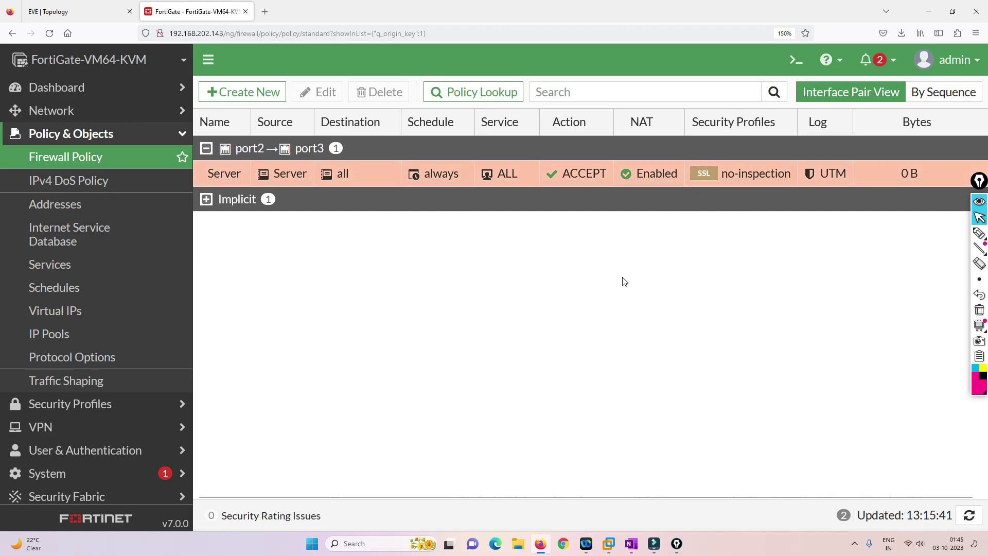
Return to the EVE topology and open a command prompt in the Winserver console.
{"action": "left_click", "coordinate": [103, 11]}
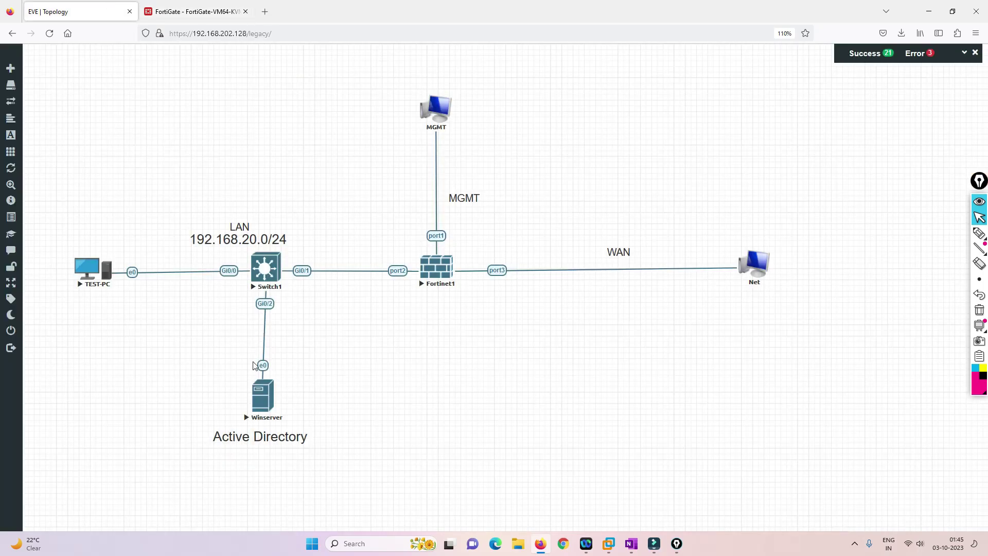
{"action": "left_click", "coordinate": [262, 394]}
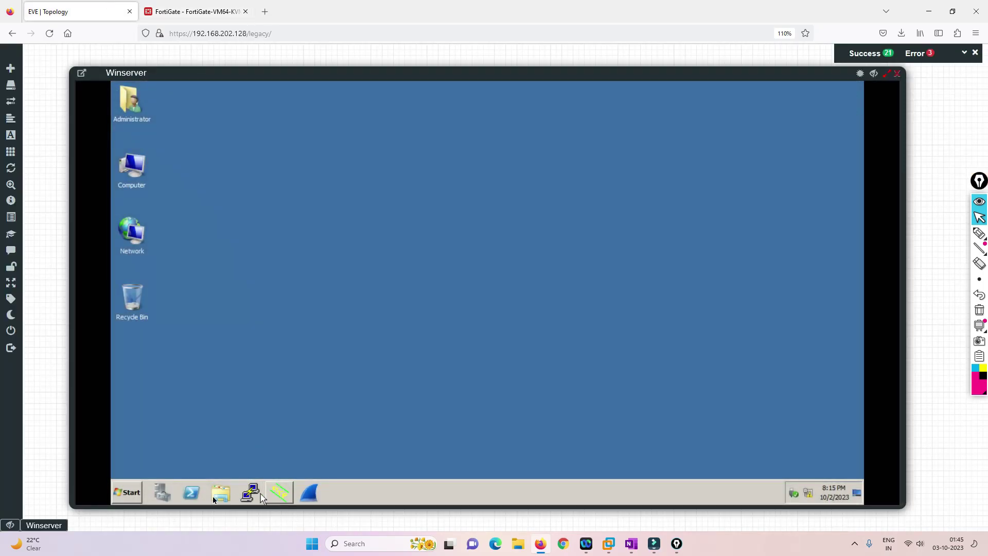
{"action": "left_click", "coordinate": [124, 494]}
{"action": "left_click", "coordinate": [266, 433]}
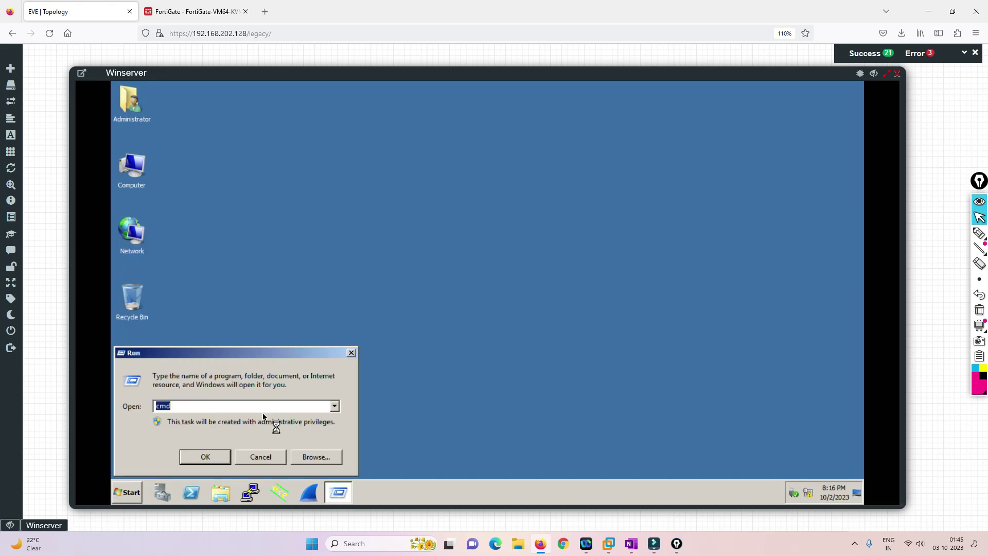
{"action": "key", "text": "Return"}
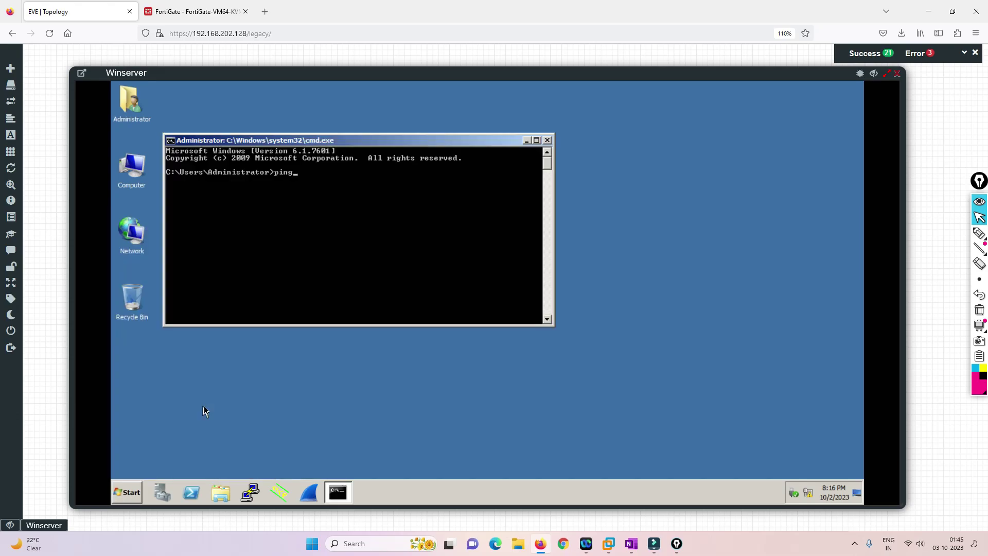
Ping 8.8.8.8 from the Windows server to test its internet access, and close the command prompt.
{"action": "type", "text": "ping 8.8.8.8"}
{"action": "key", "text": "Return"}
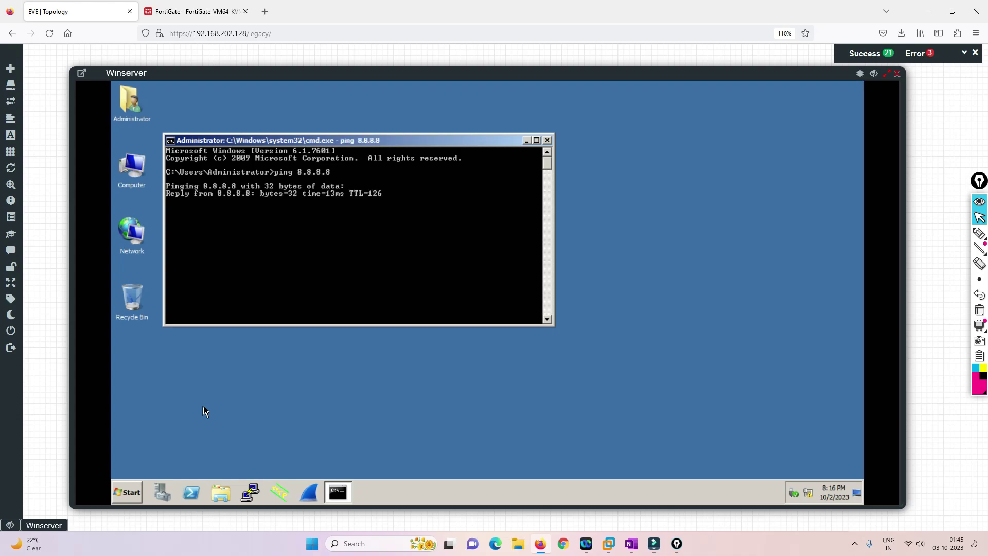
{"action": "key", "text": "ctrl+c"}
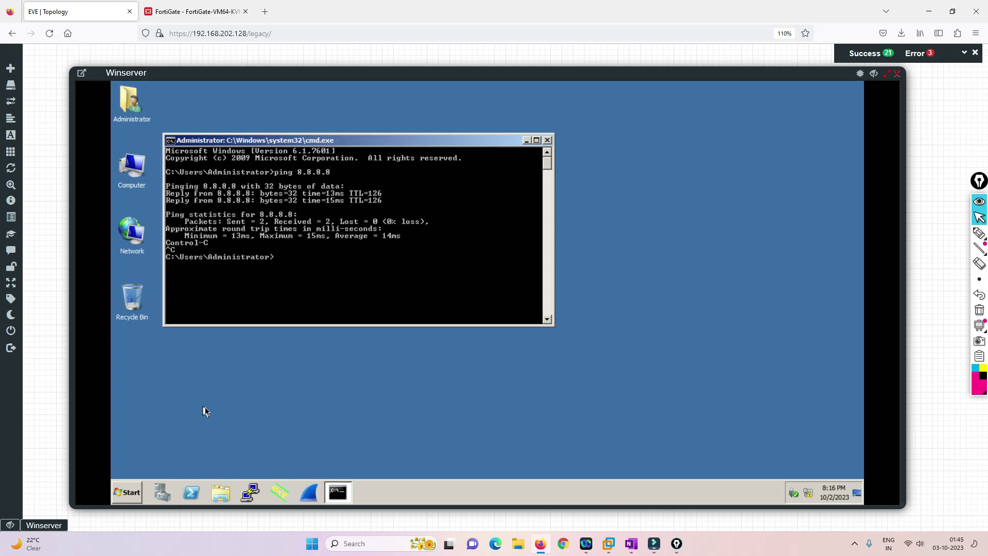
{"action": "left_click", "coordinate": [547, 140]}
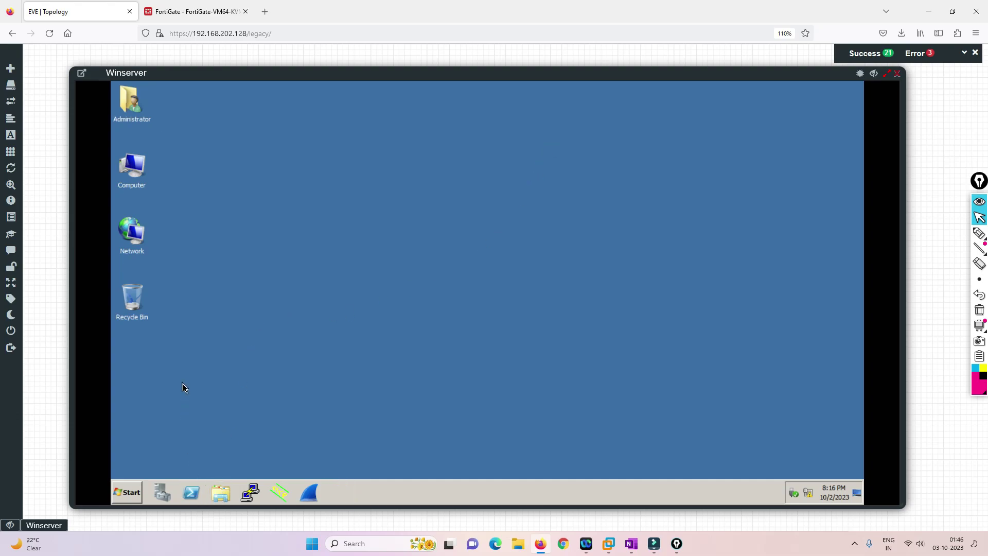
Launch the FSSO_Setup_5.0.0295_x64 installer from the server's Downloads folder.
{"action": "left_click", "coordinate": [225, 497]}
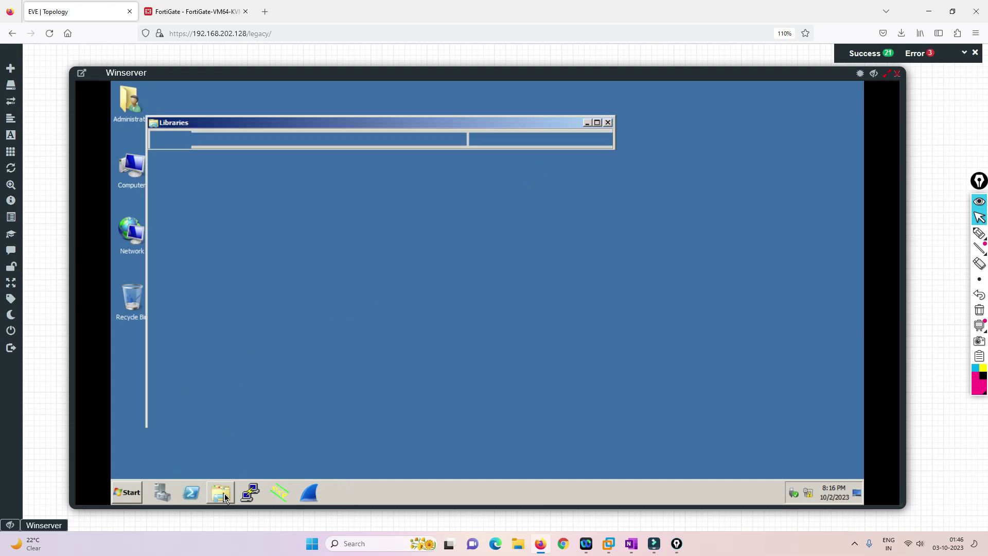
{"action": "left_click", "coordinate": [192, 201]}
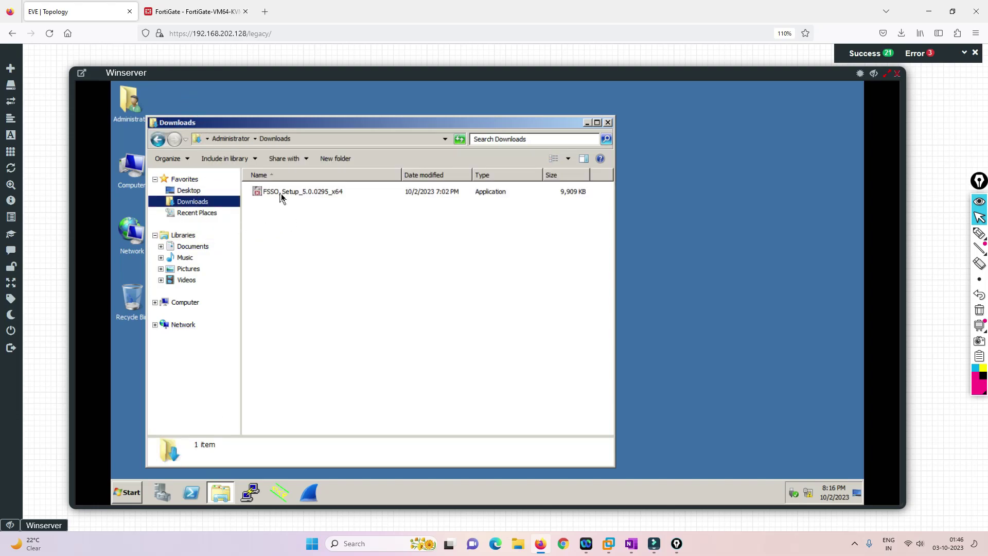
{"action": "double_click", "coordinate": [307, 192]}
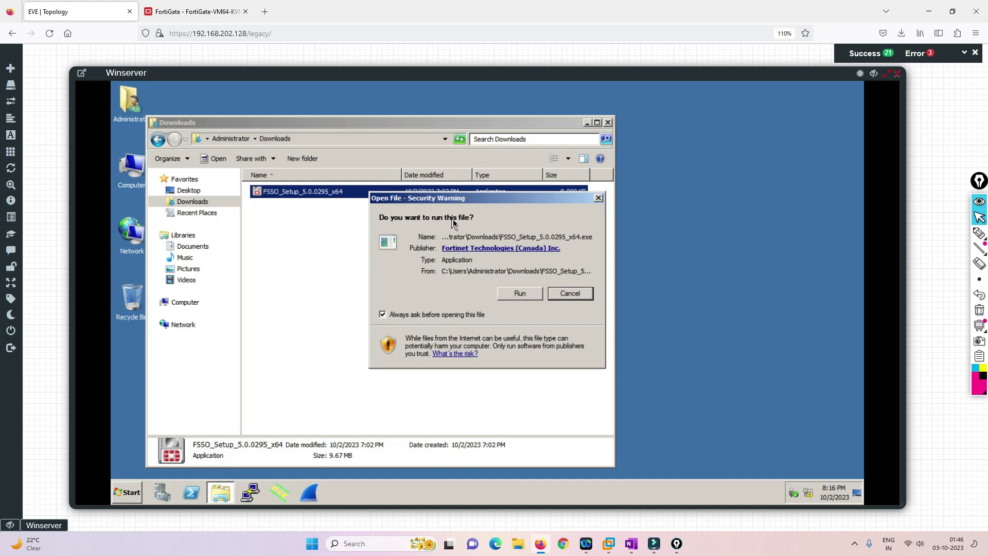
Search the web for "firmware fsso" in a new browser tab and refine the search to "fsso agent download".
{"action": "left_click", "coordinate": [267, 16]}
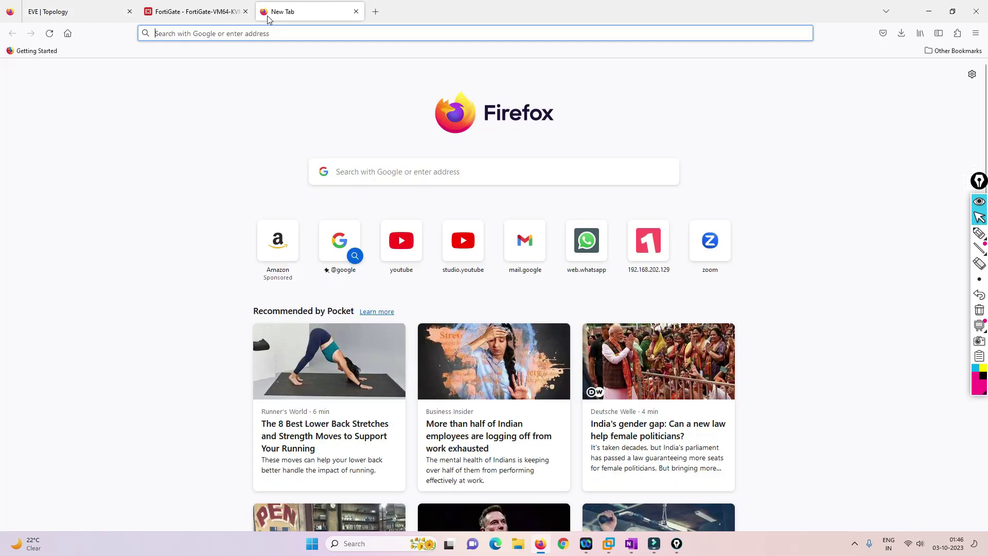
{"action": "left_click", "coordinate": [269, 33]}
{"action": "type", "text": "f"}
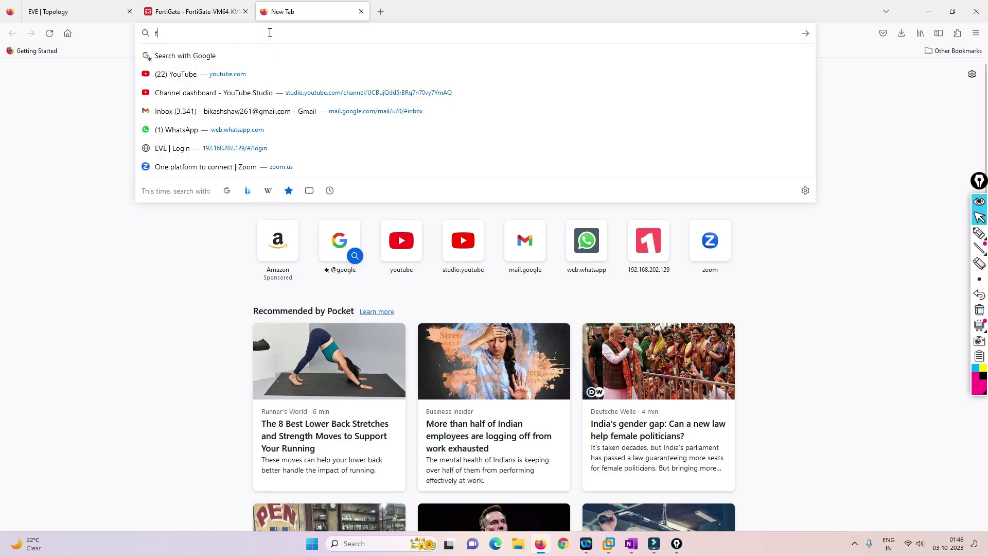
{"action": "type", "text": "irmware "}
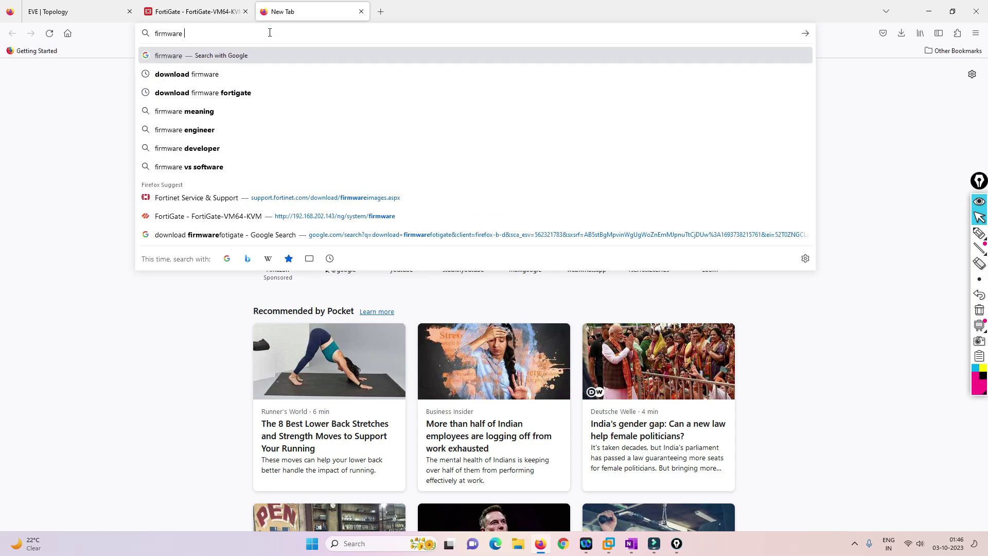
{"action": "type", "text": "fsso"}
{"action": "key", "text": "Return"}
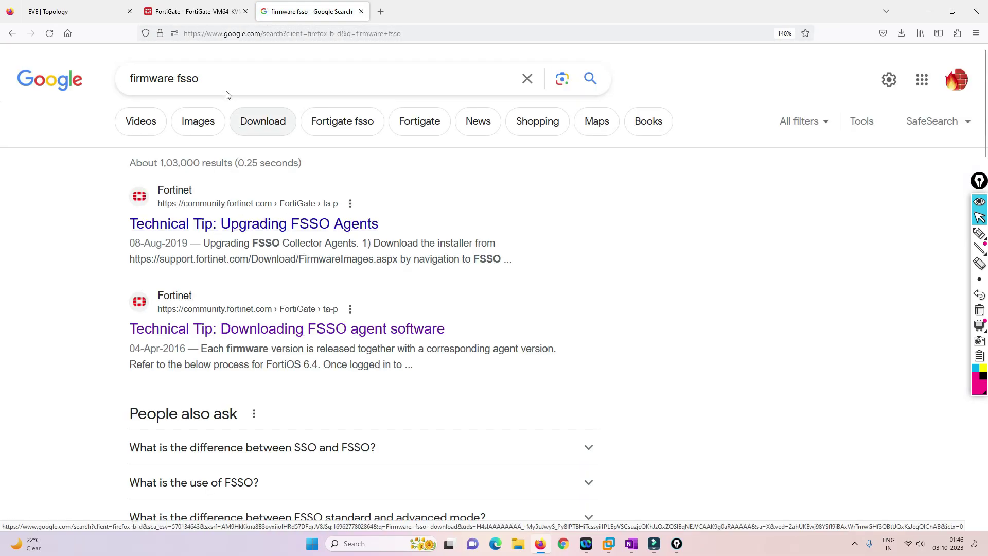
{"action": "left_click", "coordinate": [182, 77]}
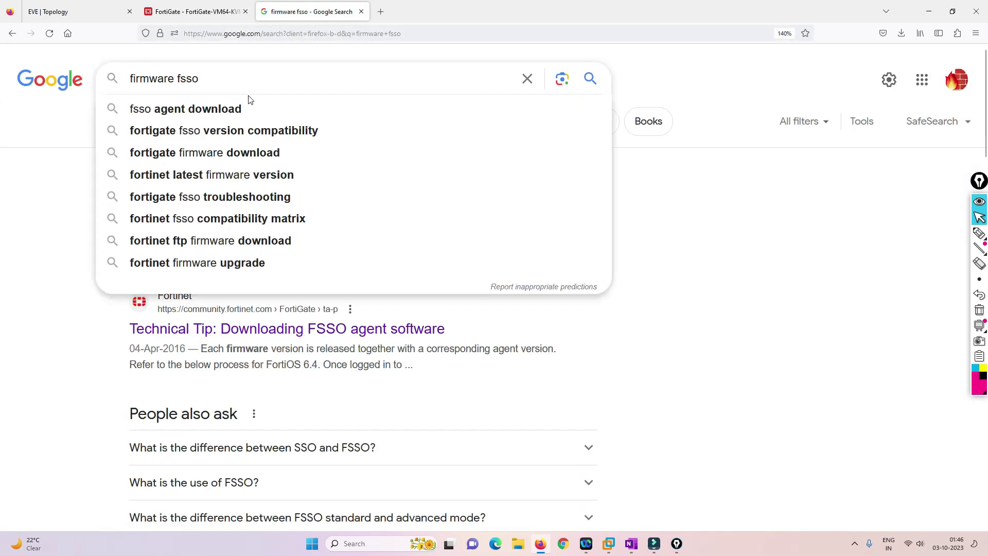
{"action": "left_click", "coordinate": [249, 102]}
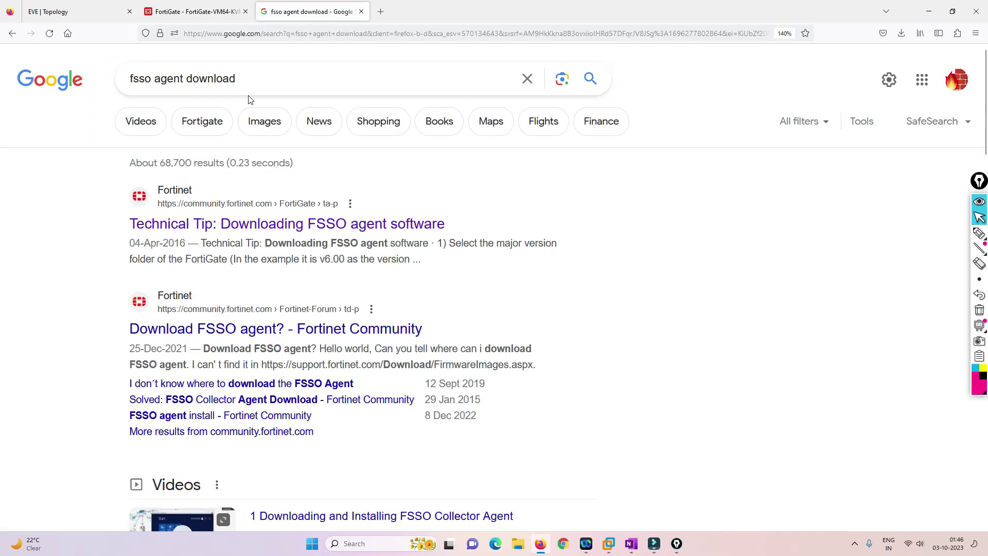
Open the Fortinet Community technical tip on downloading FSSO agent software and examine its firmware download instructions.
{"action": "scroll", "coordinate": [289, 286], "scroll_direction": "down", "scroll_amount": 7}
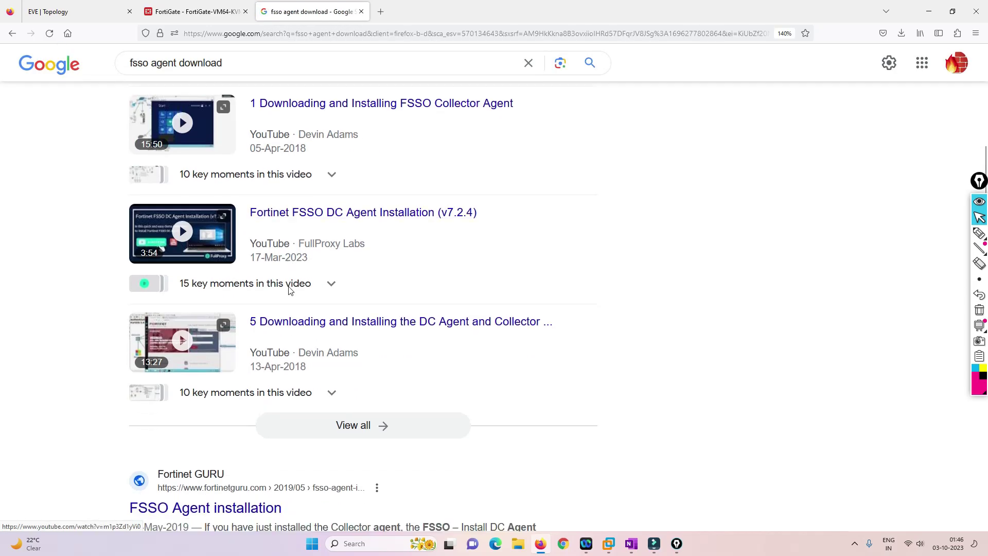
{"action": "scroll", "coordinate": [289, 290], "scroll_direction": "down", "scroll_amount": 4}
{"action": "scroll", "coordinate": [276, 302], "scroll_direction": "up", "scroll_amount": 10}
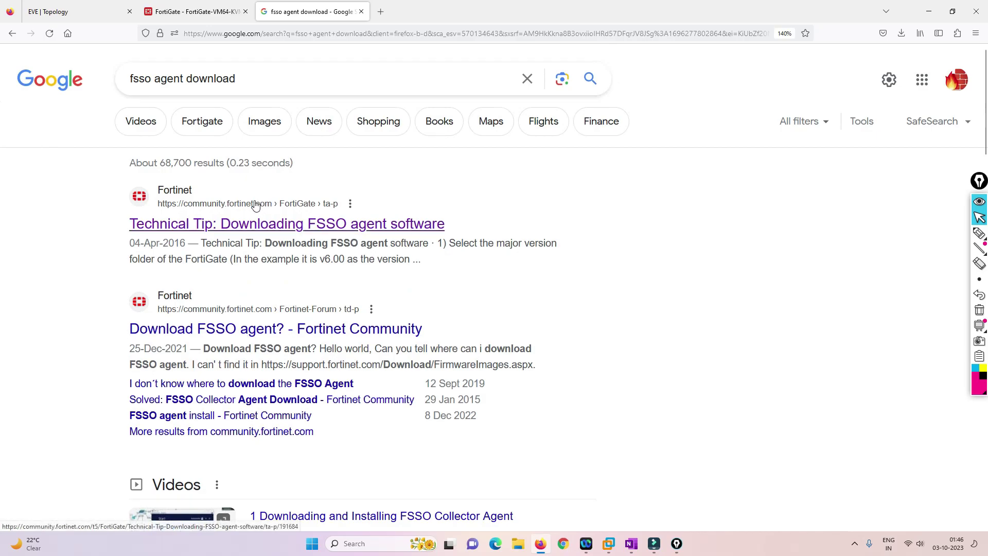
{"action": "left_click", "coordinate": [252, 221]}
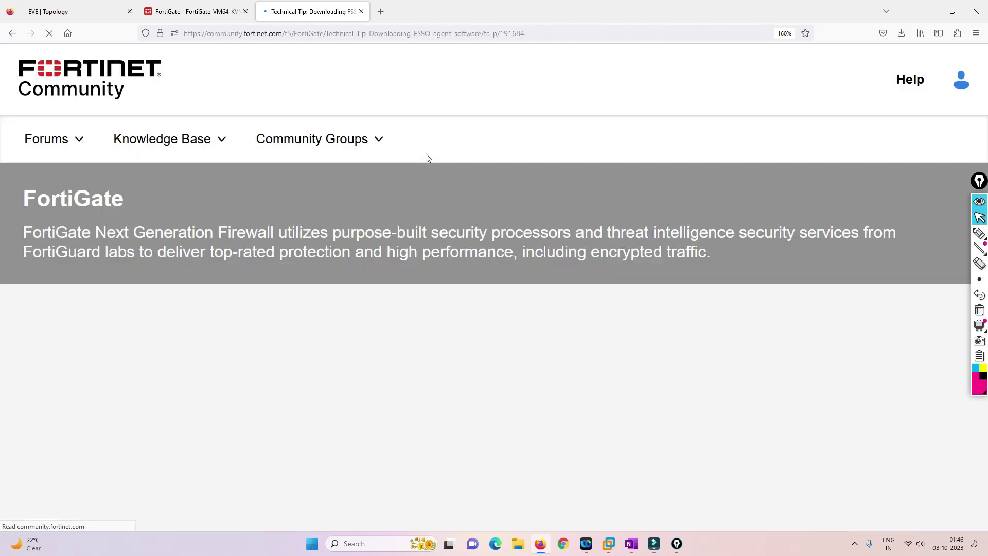
{"action": "scroll", "coordinate": [518, 309], "scroll_direction": "down", "scroll_amount": 5}
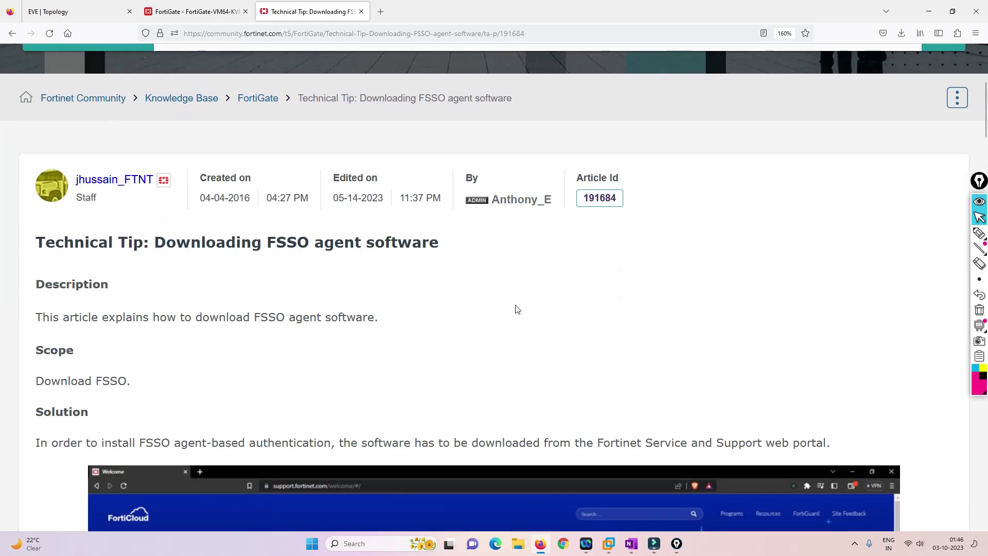
{"action": "scroll", "coordinate": [517, 309], "scroll_direction": "down", "scroll_amount": 18}
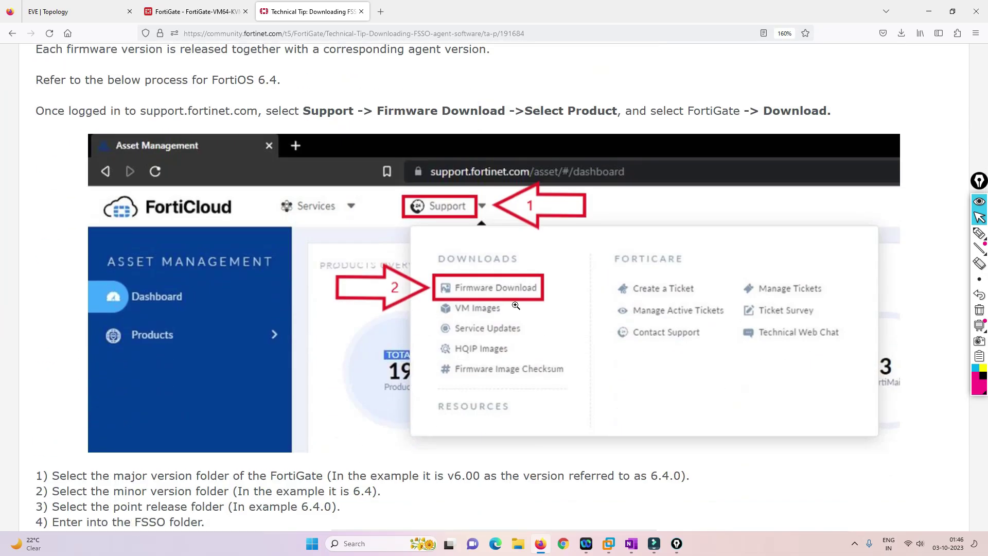
Examine the rest of the technical tip: the firmware folder path to the FSSO files and what each setup file contains.
{"action": "scroll", "coordinate": [515, 305], "scroll_direction": "down", "scroll_amount": 7}
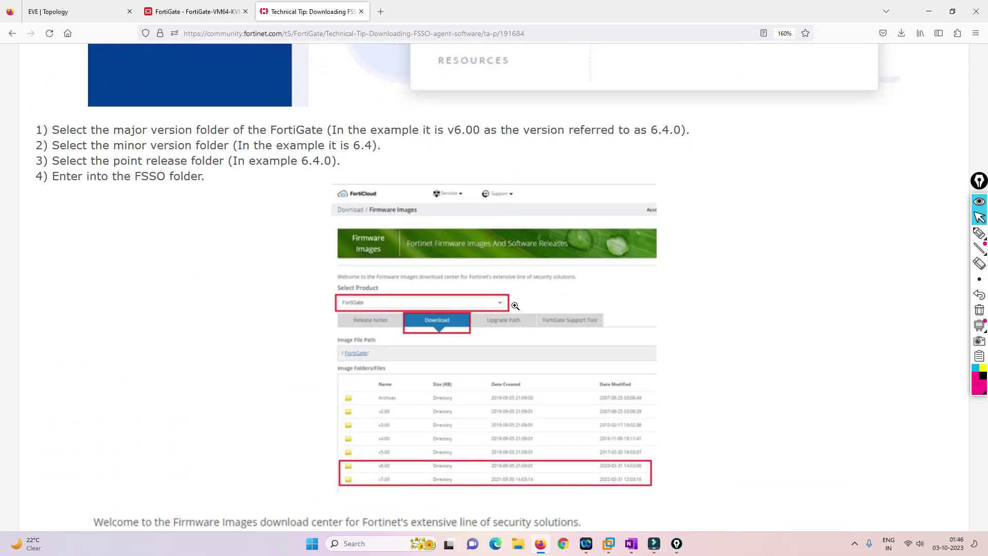
{"action": "scroll", "coordinate": [409, 452], "scroll_direction": "down", "scroll_amount": 20}
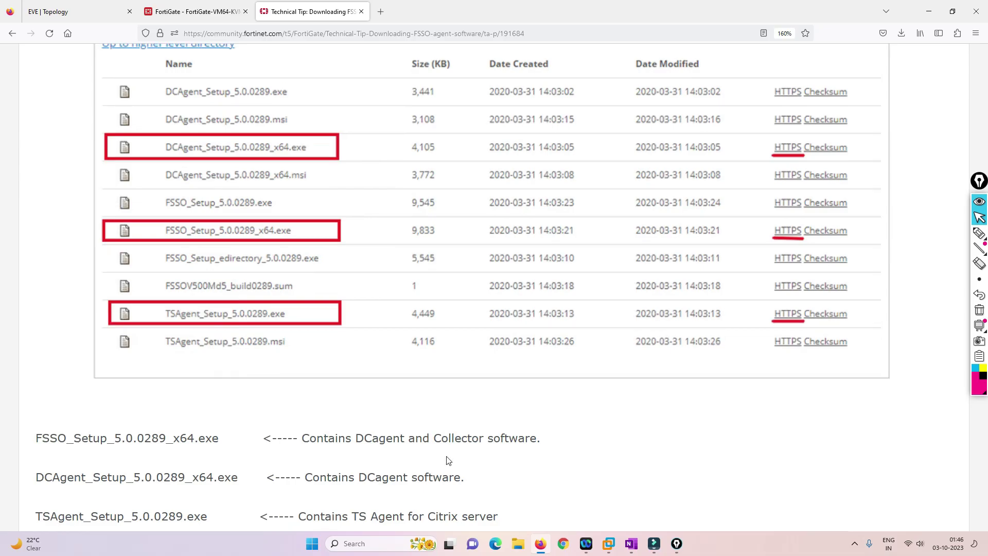
{"action": "scroll", "coordinate": [446, 460], "scroll_direction": "down", "scroll_amount": 9}
{"action": "scroll", "coordinate": [447, 460], "scroll_direction": "up", "scroll_amount": 20}
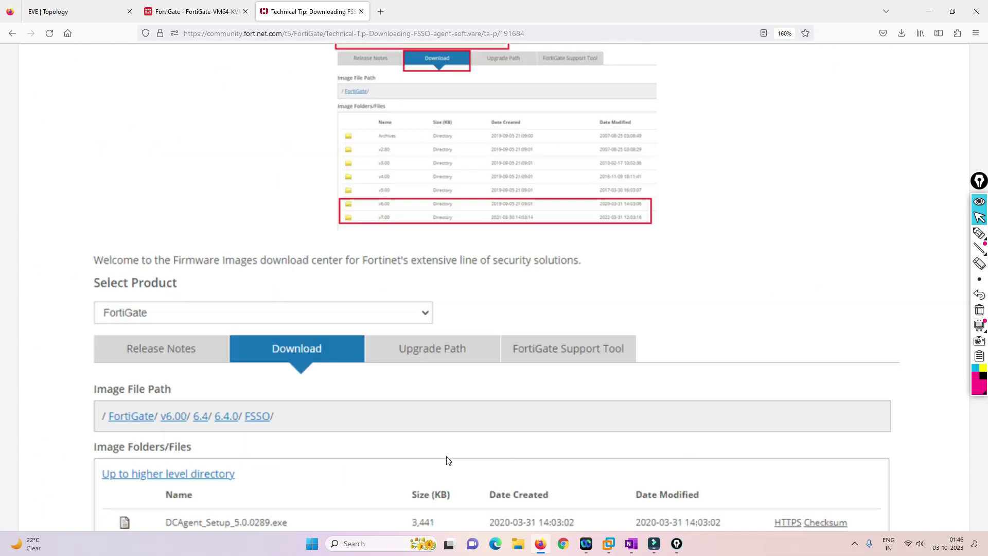
{"action": "scroll", "coordinate": [446, 460], "scroll_direction": "up", "scroll_amount": 10}
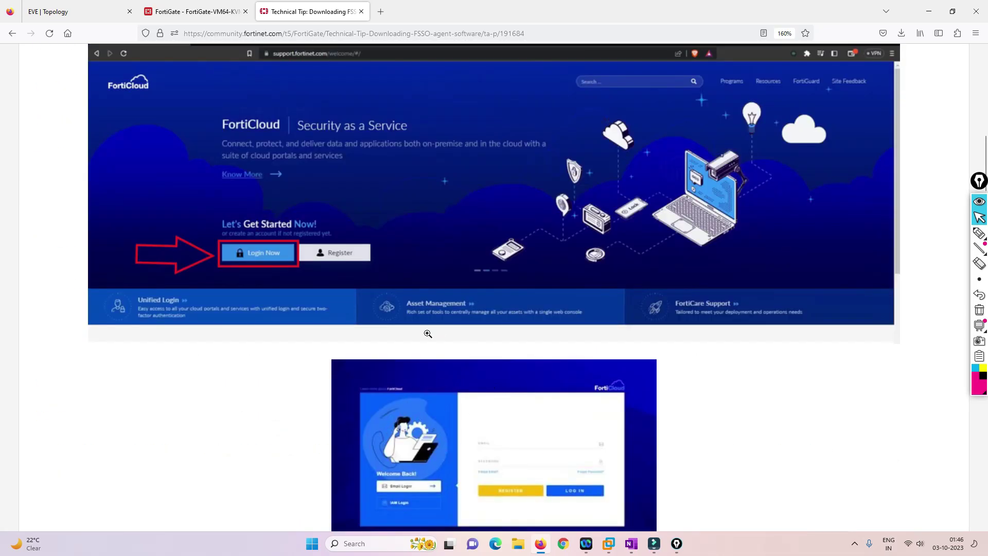
{"action": "scroll", "coordinate": [367, 306], "scroll_direction": "up", "scroll_amount": 15}
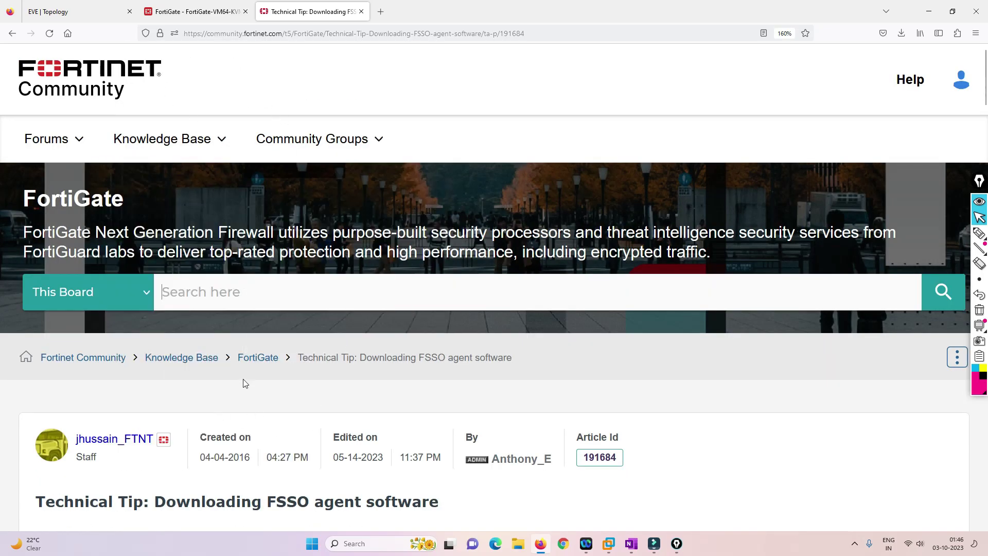
{"action": "scroll", "coordinate": [239, 391], "scroll_direction": "down", "scroll_amount": 3}
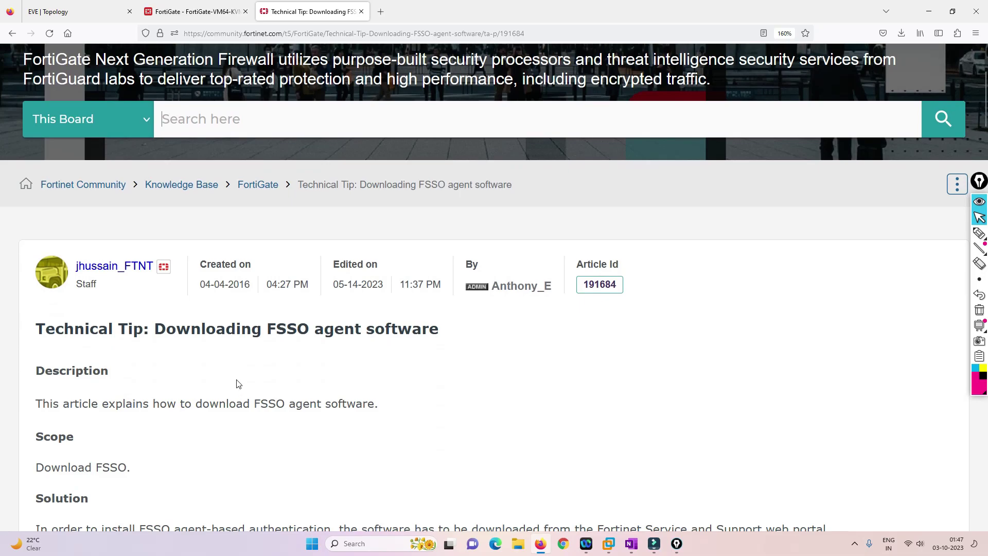
Return to the Winserver console, run the FSSO Collector Agent setup, accept the license agreement and keep the default destination folder.
{"action": "left_click", "coordinate": [198, 10]}
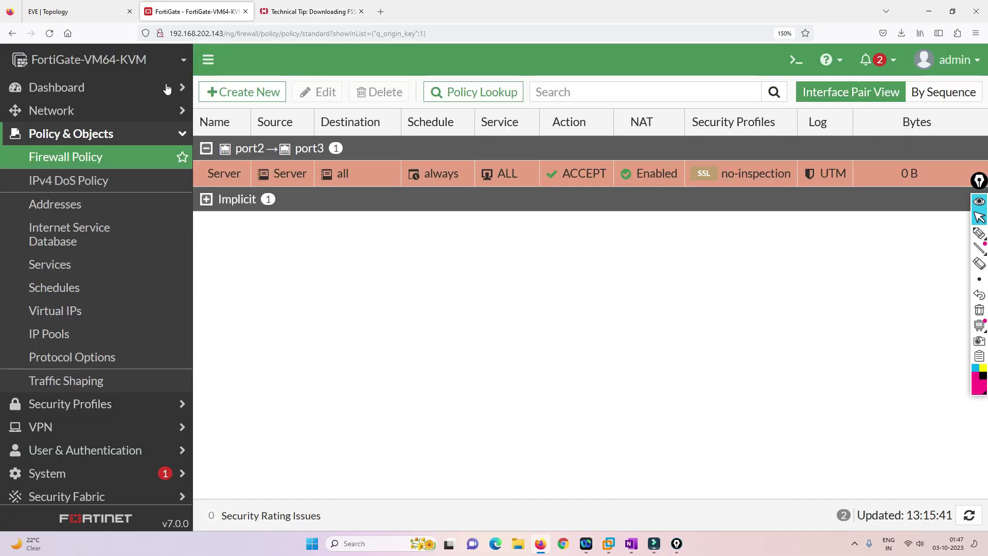
{"action": "left_click", "coordinate": [51, 4]}
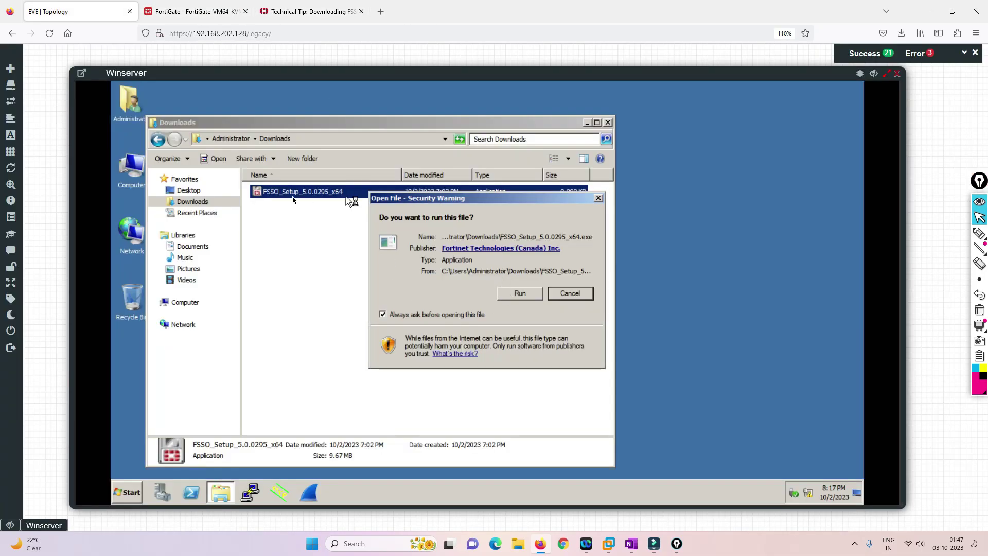
{"action": "left_click", "coordinate": [512, 293]}
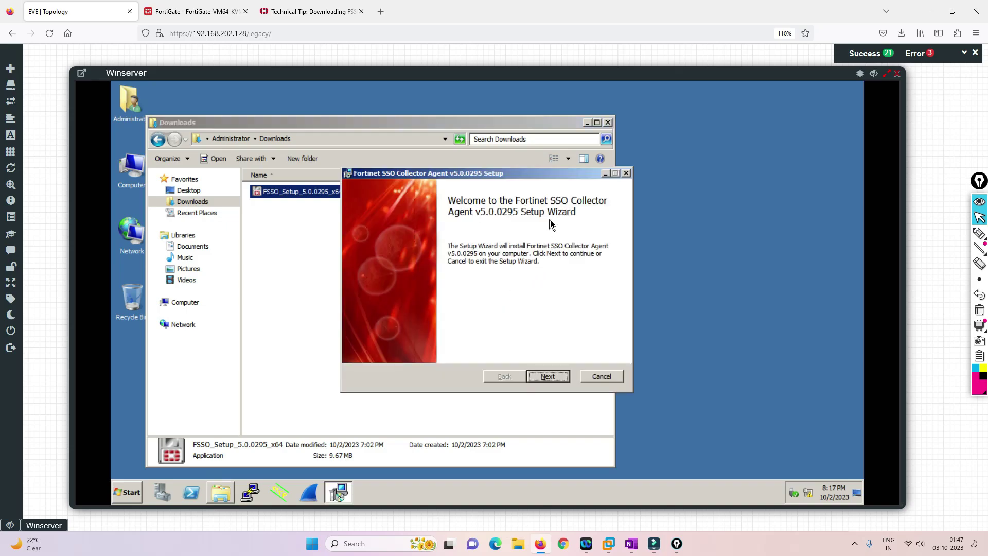
{"action": "left_click", "coordinate": [548, 376]}
{"action": "left_click", "coordinate": [439, 350]}
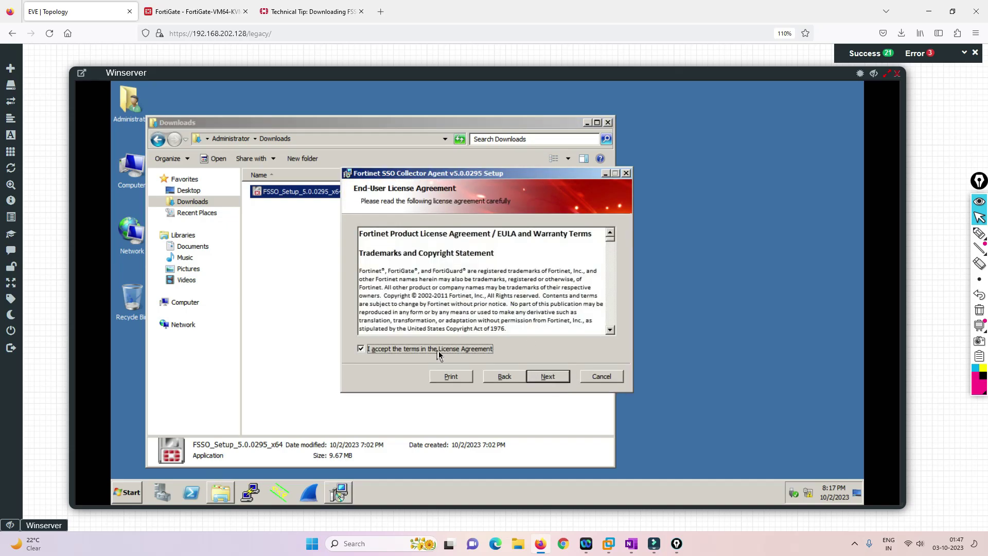
{"action": "left_click", "coordinate": [547, 376]}
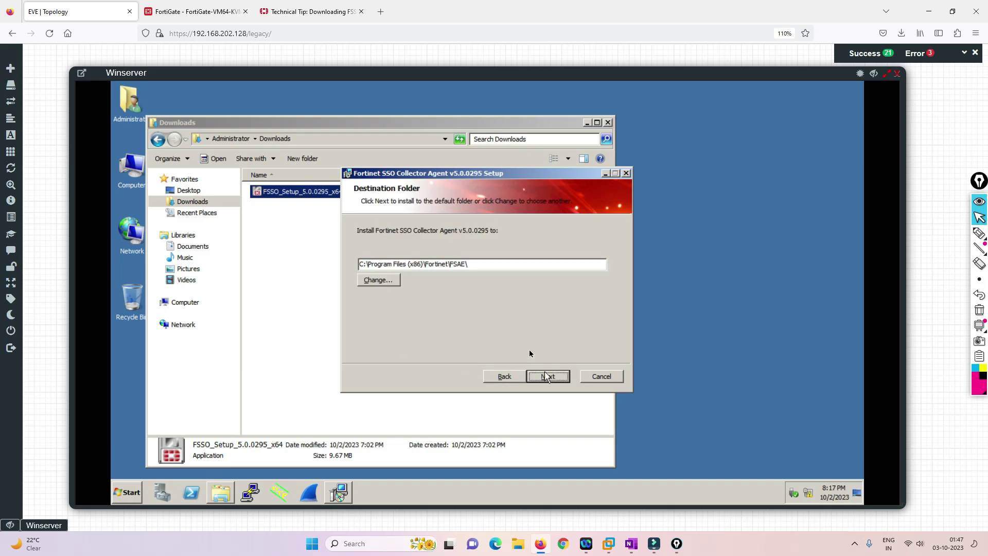
{"action": "left_click", "coordinate": [544, 377]}
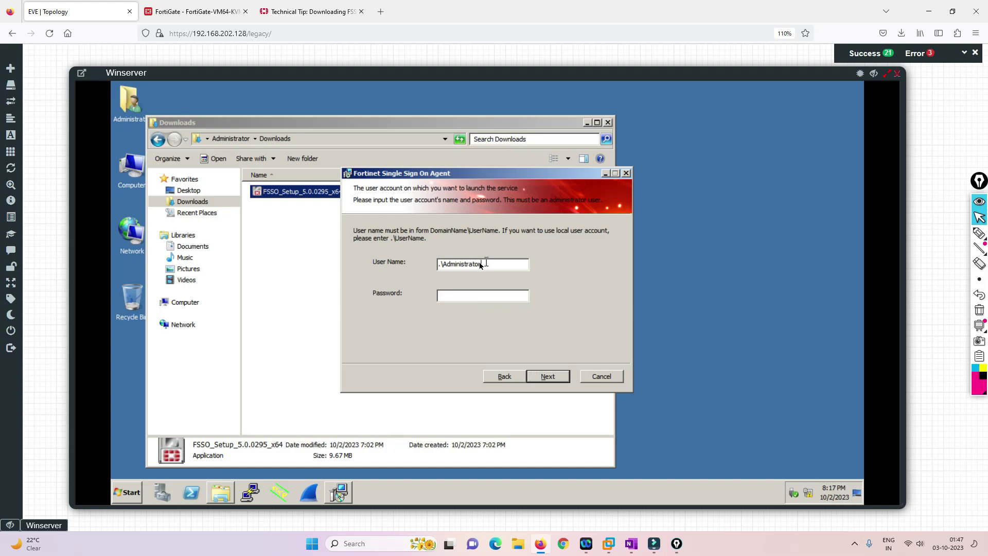
Provide the local administrator account's password for launching the Fortinet Single Sign On Agent service.
{"action": "left_click_drag", "start_coordinate": [485, 265], "coordinate": [387, 266]}
{"action": "left_click", "coordinate": [446, 295]}
{"action": "type", "text": "**********"}
{"action": "left_click", "coordinate": [541, 376]}
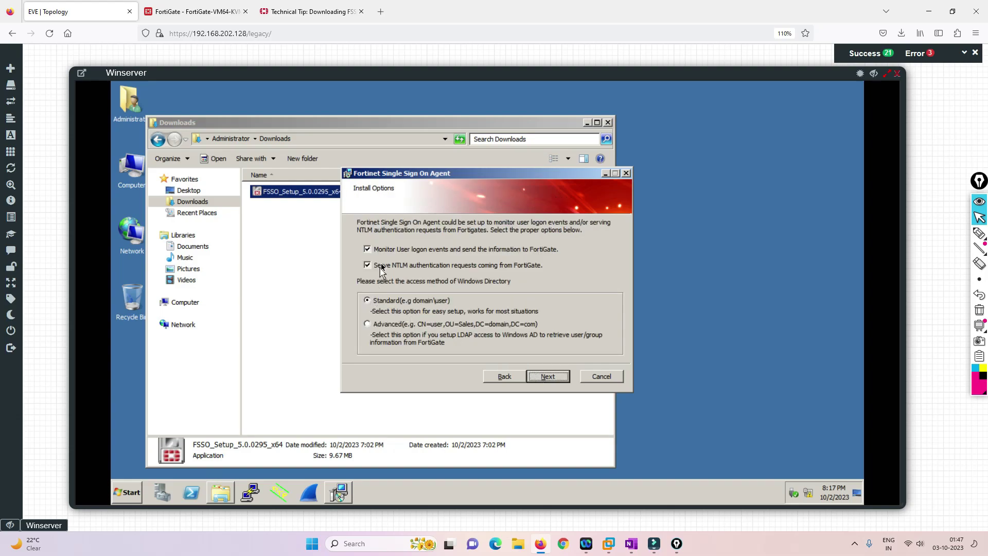
Choose the Advanced Windows Directory access method, install the collector agent, and finish setup with the DC Agent Install Wizard launching.
{"action": "left_click", "coordinate": [379, 327]}
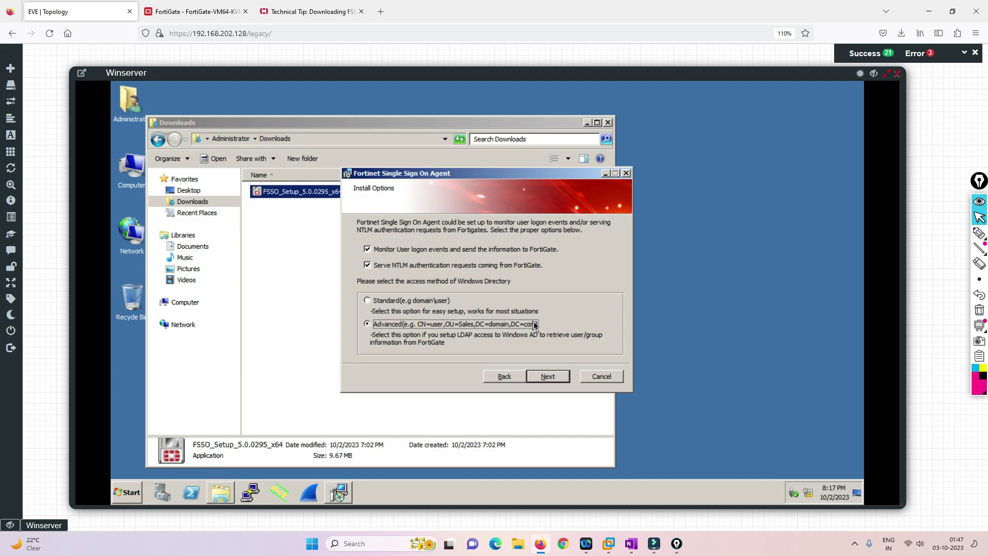
{"action": "left_click", "coordinate": [541, 376]}
{"action": "left_click", "coordinate": [539, 376]}
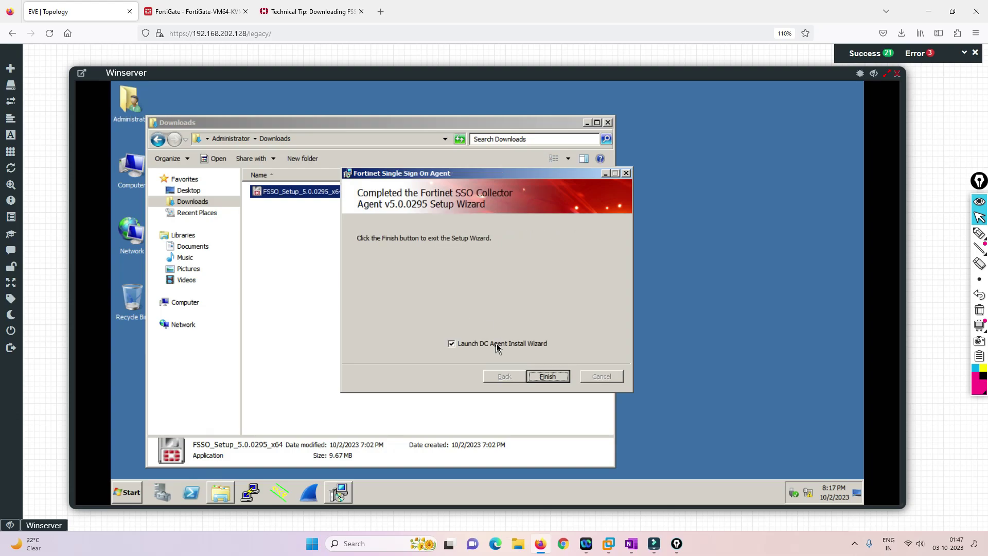
{"action": "left_click", "coordinate": [560, 375]}
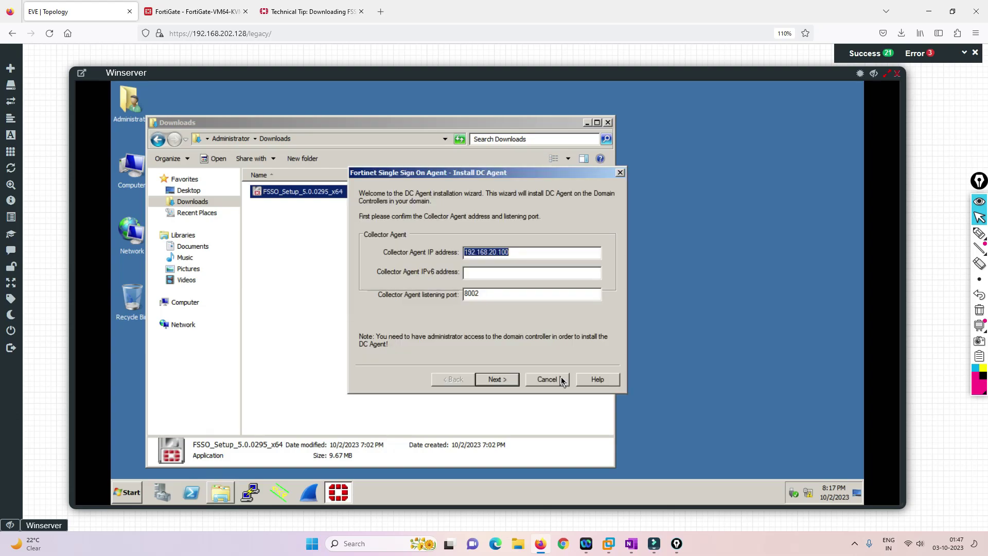
Confirm collector agent address 192.168.20.100 with listening port 8002, and select the LAB:lab.com domain for monitoring.
{"action": "left_click", "coordinate": [471, 254]}
{"action": "left_click", "coordinate": [503, 380]}
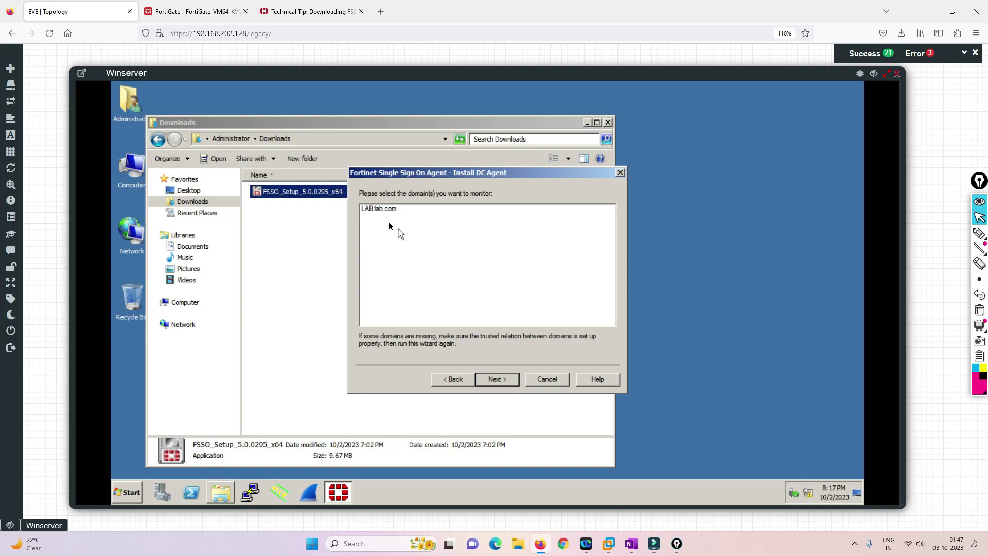
{"action": "left_click", "coordinate": [379, 210]}
{"action": "left_click", "coordinate": [497, 381]}
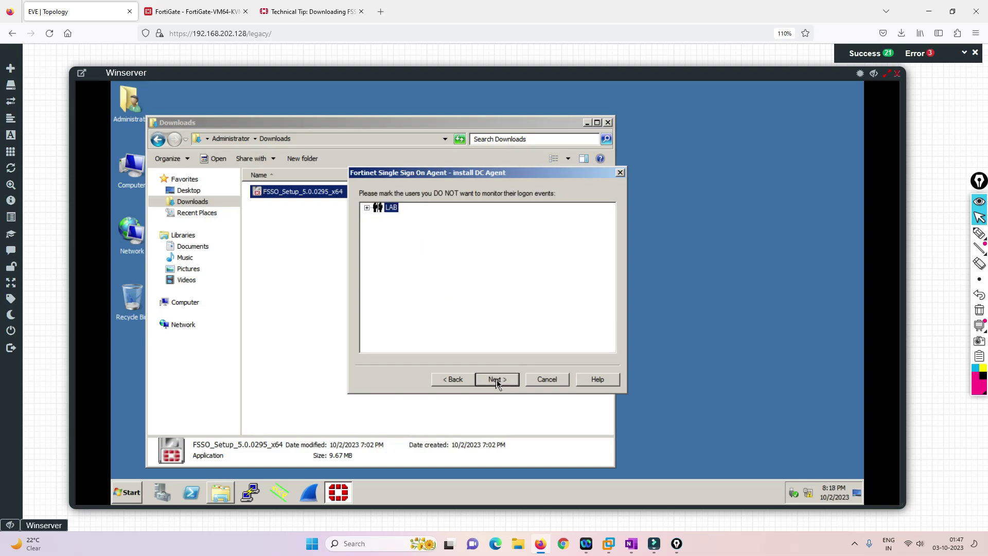
Exclude the LAB domain's Administrator and Guest accounts from logon event monitoring.
{"action": "left_click", "coordinate": [367, 208]}
{"action": "left_click", "coordinate": [389, 217]}
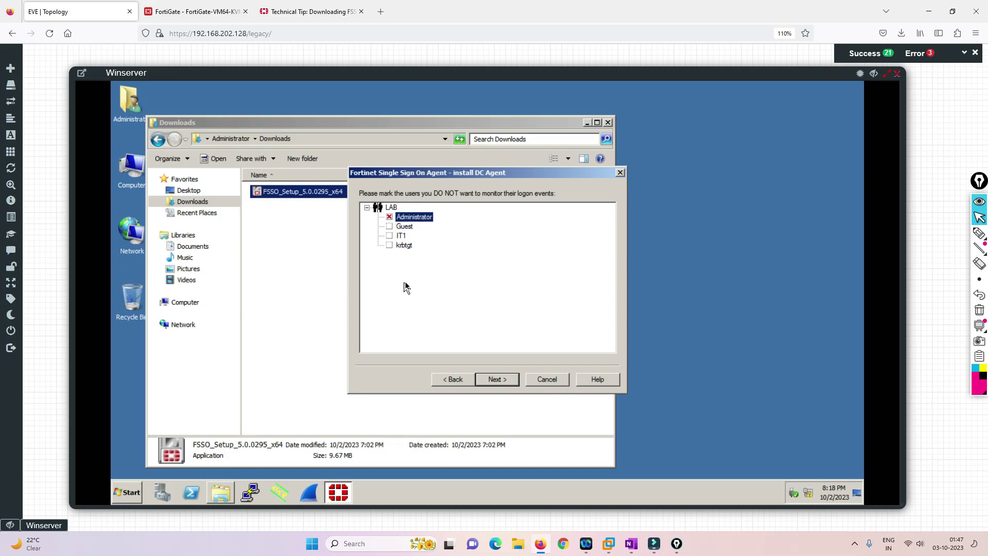
{"action": "left_click", "coordinate": [390, 227]}
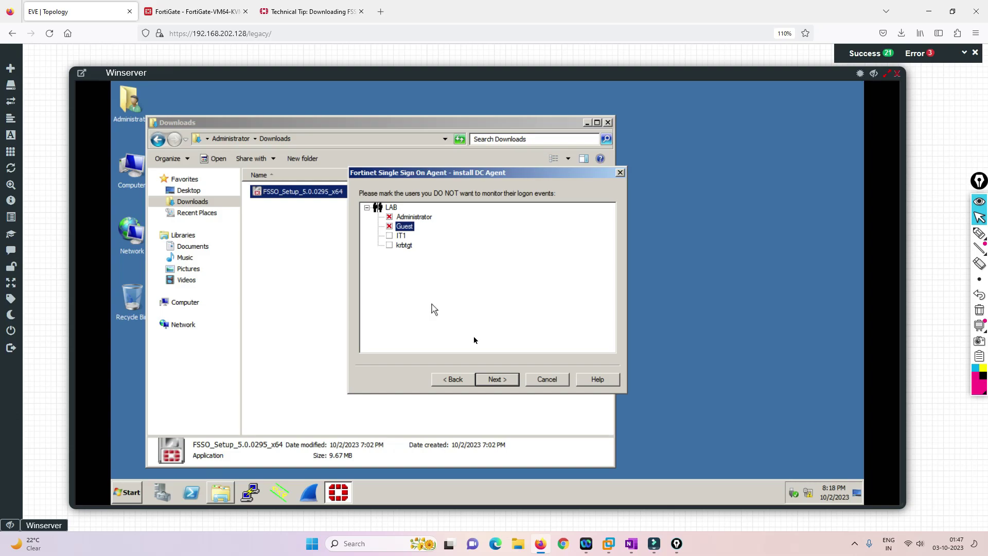
{"action": "left_click", "coordinate": [494, 379]}
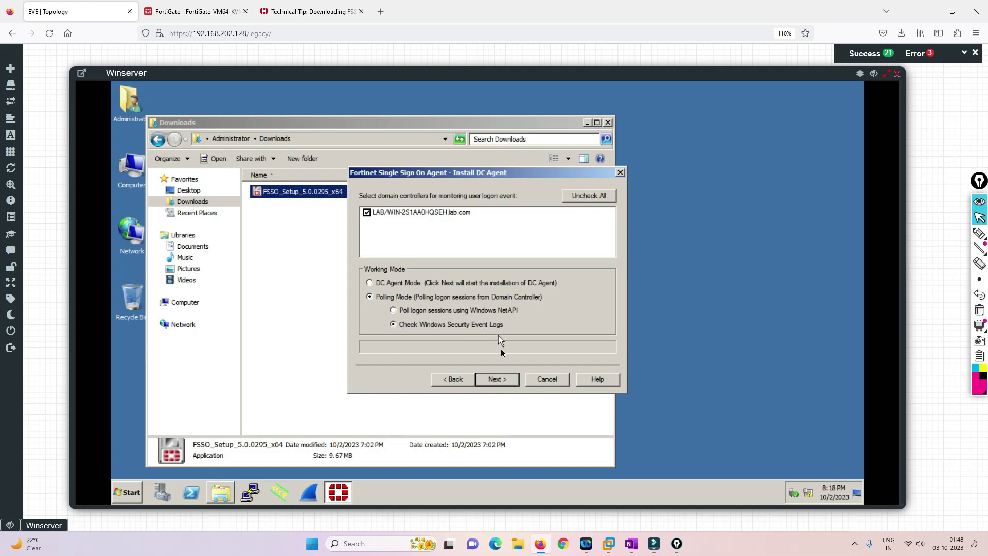
Accept Polling Mode with Check Windows Security Event Logs for the domain controller, finish the wizard, and close the Downloads folder.
{"action": "left_click", "coordinate": [496, 384]}
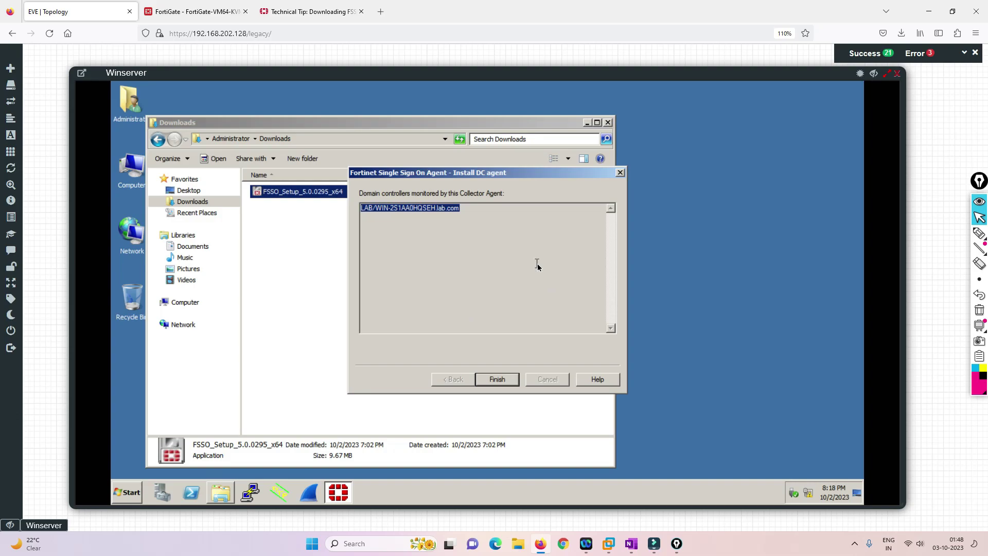
{"action": "left_click", "coordinate": [497, 381]}
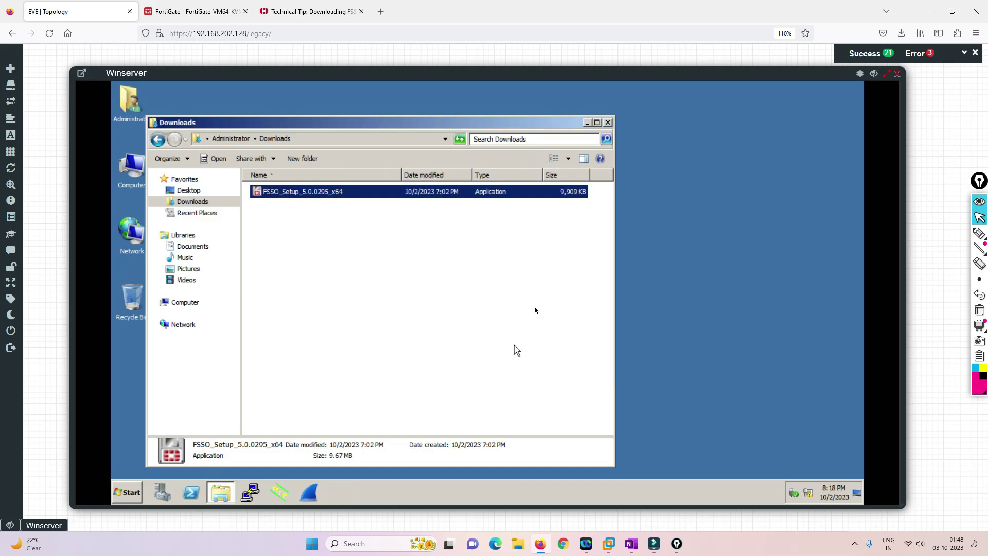
{"action": "left_click", "coordinate": [608, 125]}
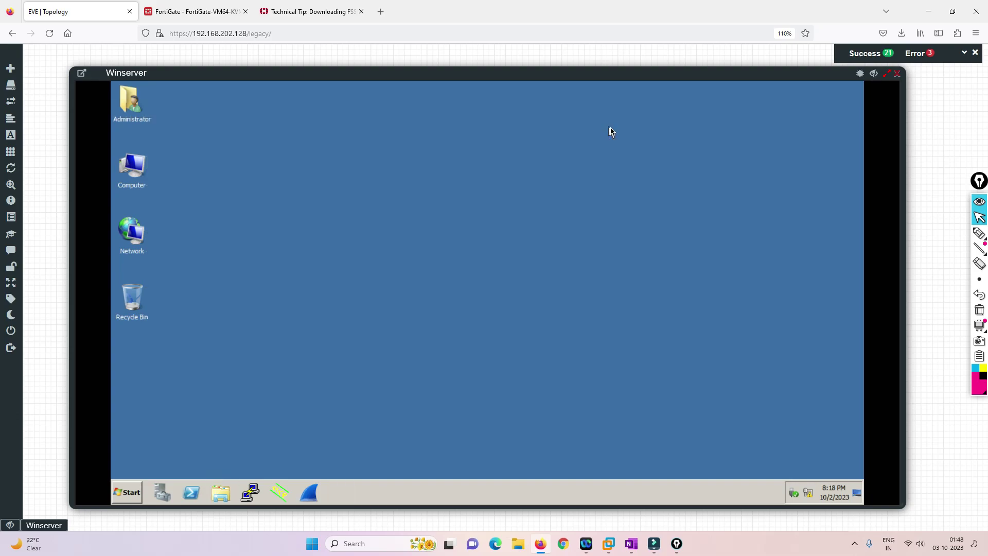
Open the Fortinet Single Sign On Agent configuration, replace the FortiGate connection authentication password, and apply the change.
{"action": "left_click", "coordinate": [123, 495]}
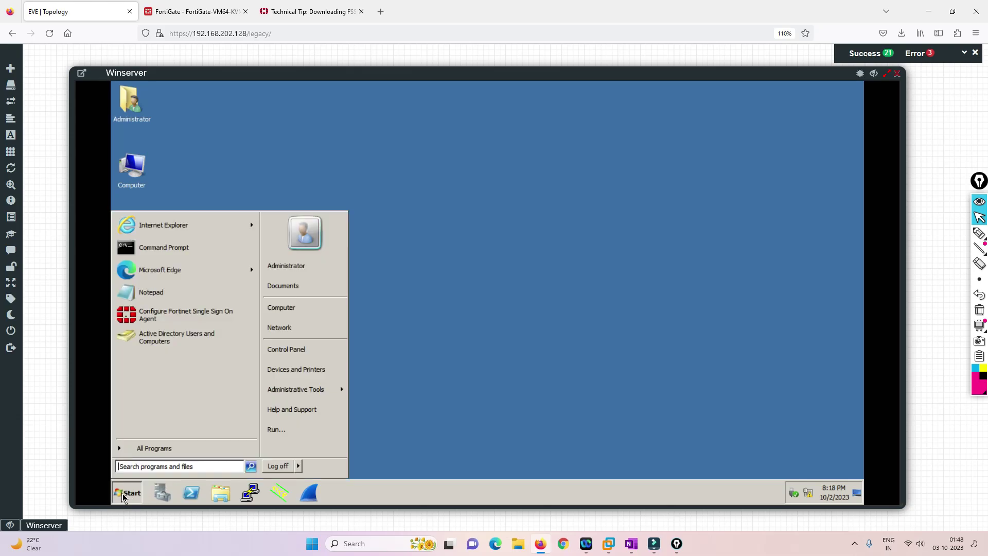
{"action": "left_click", "coordinate": [165, 315]}
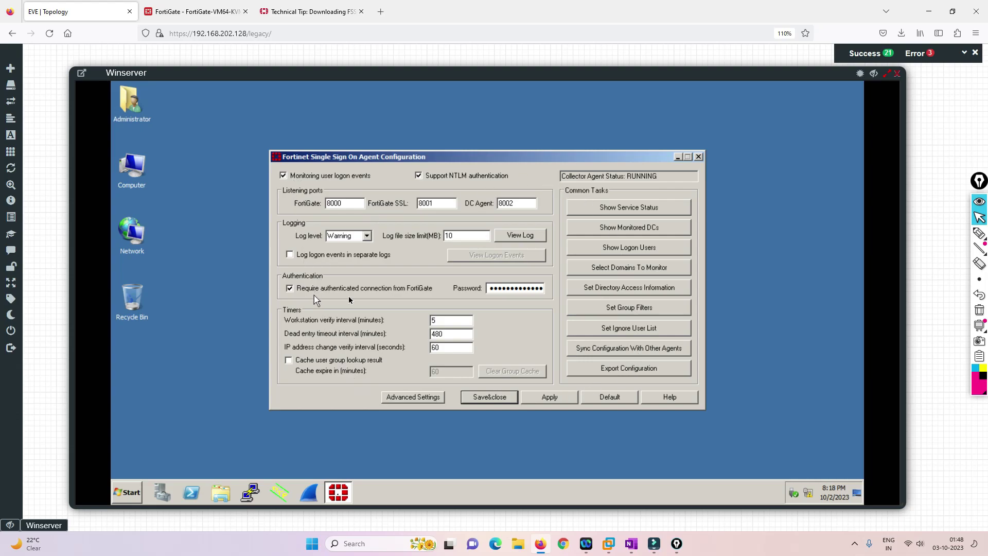
{"action": "double_click", "coordinate": [508, 290]}
{"action": "key", "text": "BackSpace"}
{"action": "left_click", "coordinate": [547, 398]}
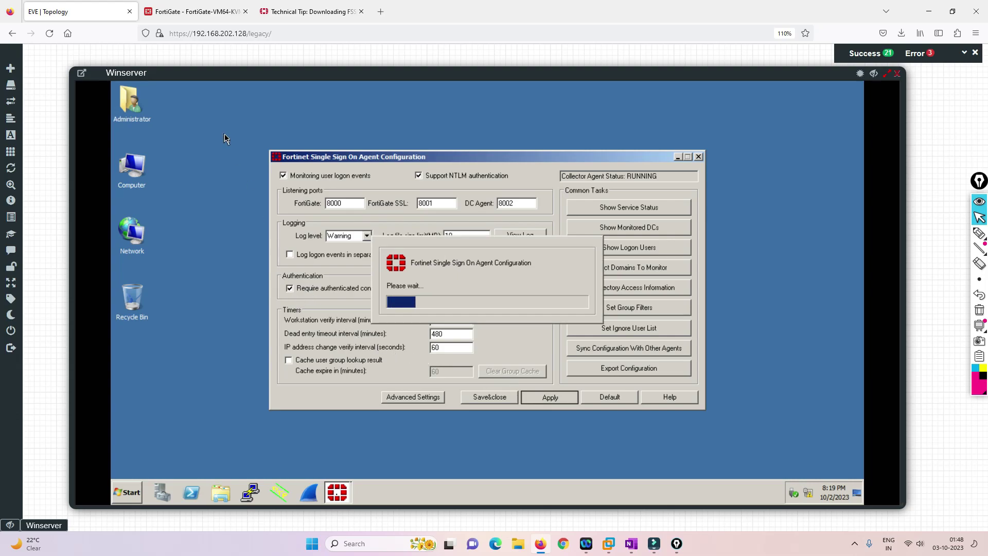
Start a new external connector of type FSSO Agent on Windows AD in the FortiGate's Security Fabric settings.
{"action": "left_click", "coordinate": [206, 11]}
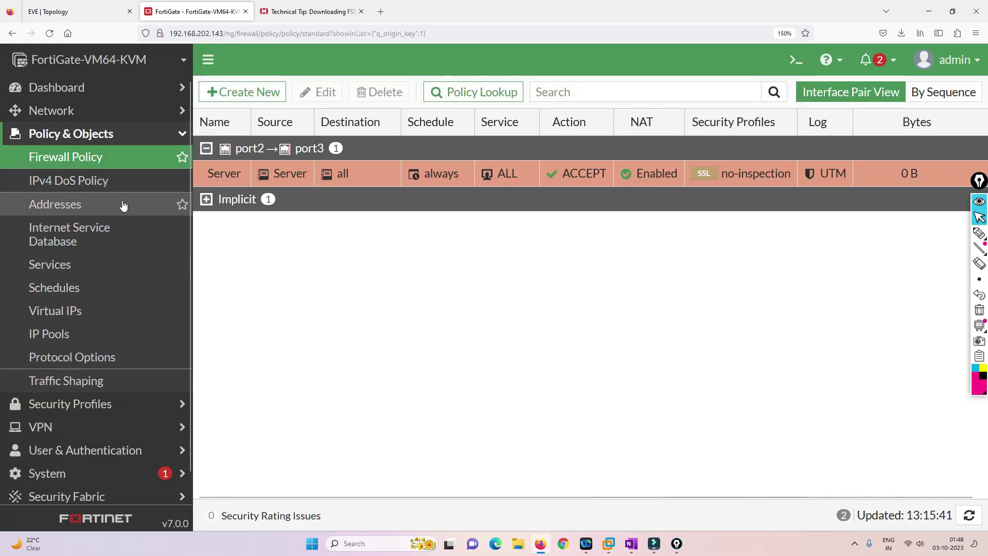
{"action": "scroll", "coordinate": [104, 265], "scroll_direction": "down", "scroll_amount": 1}
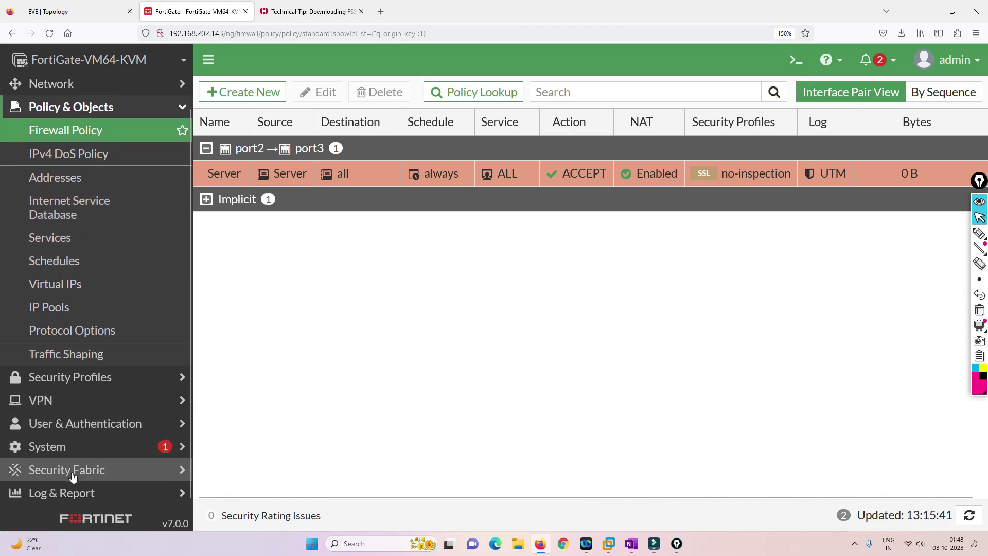
{"action": "left_click", "coordinate": [57, 476]}
{"action": "left_click", "coordinate": [79, 391]}
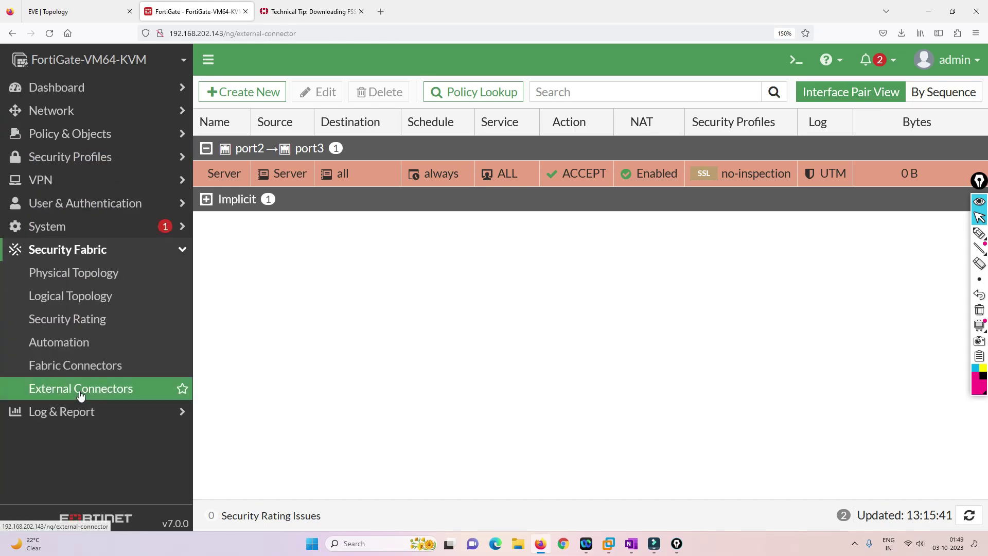
{"action": "left_click", "coordinate": [249, 94]}
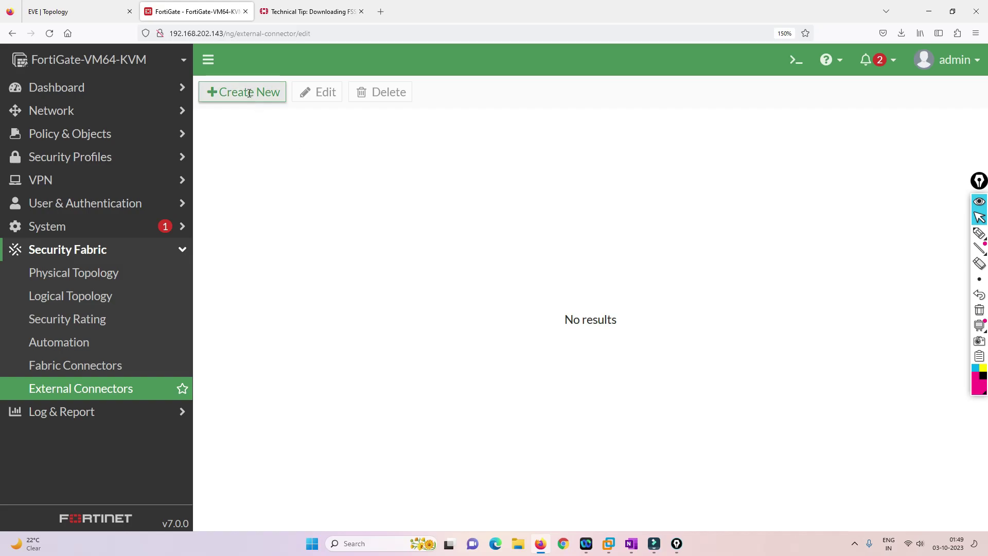
{"action": "scroll", "coordinate": [315, 308], "scroll_direction": "down", "scroll_amount": 5}
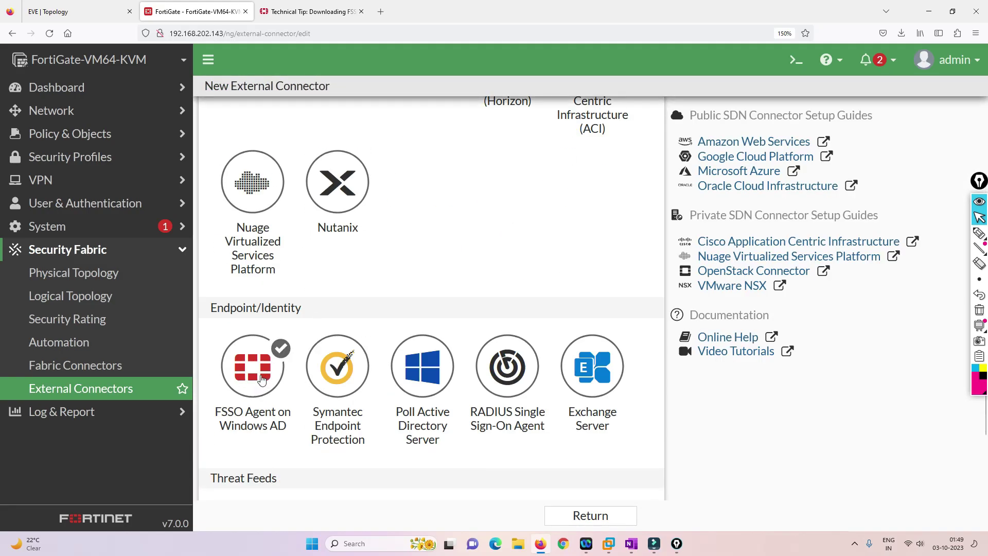
{"action": "left_click", "coordinate": [262, 379]}
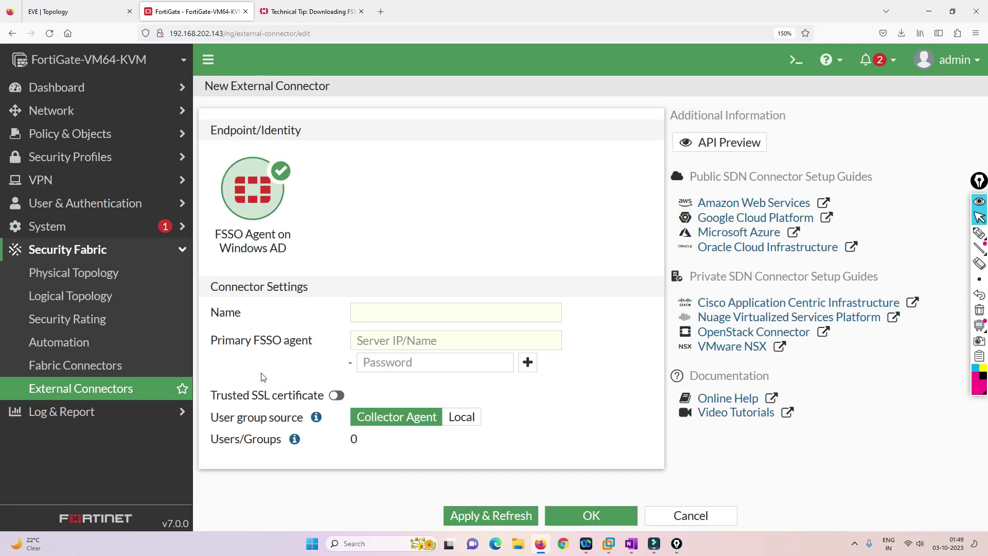
Name the connector Lab, set the primary FSSO agent to 192.168.20.100 with its password, and apply it without saving the login in the browser.
{"action": "left_click", "coordinate": [380, 315]}
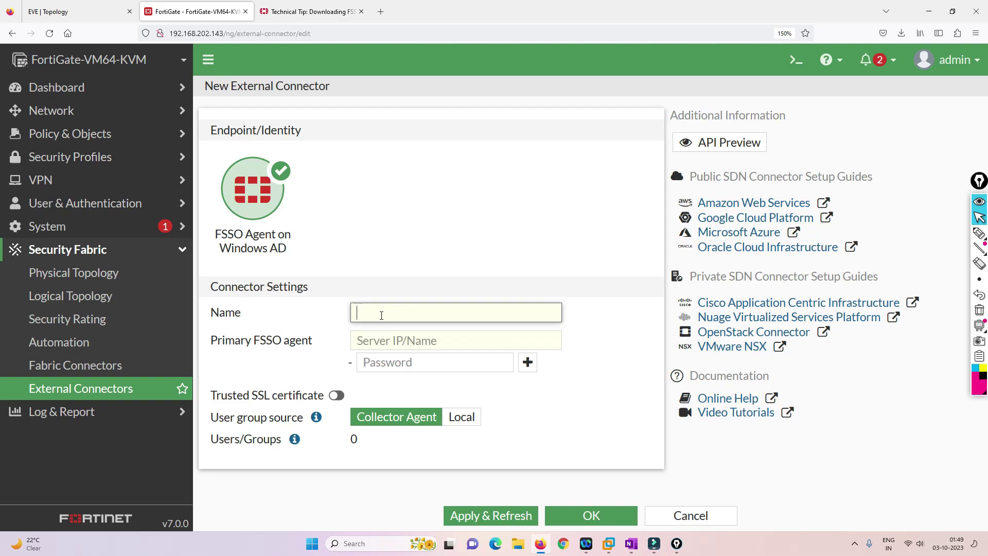
{"action": "type", "text": "Lab"}
{"action": "key", "text": "Tab"}
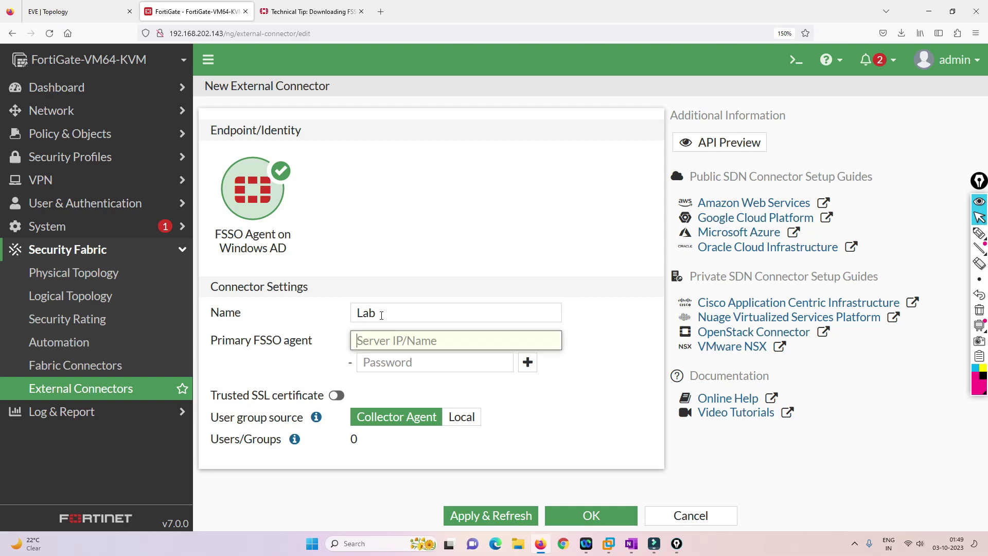
{"action": "type", "text": "192.168.20.100"}
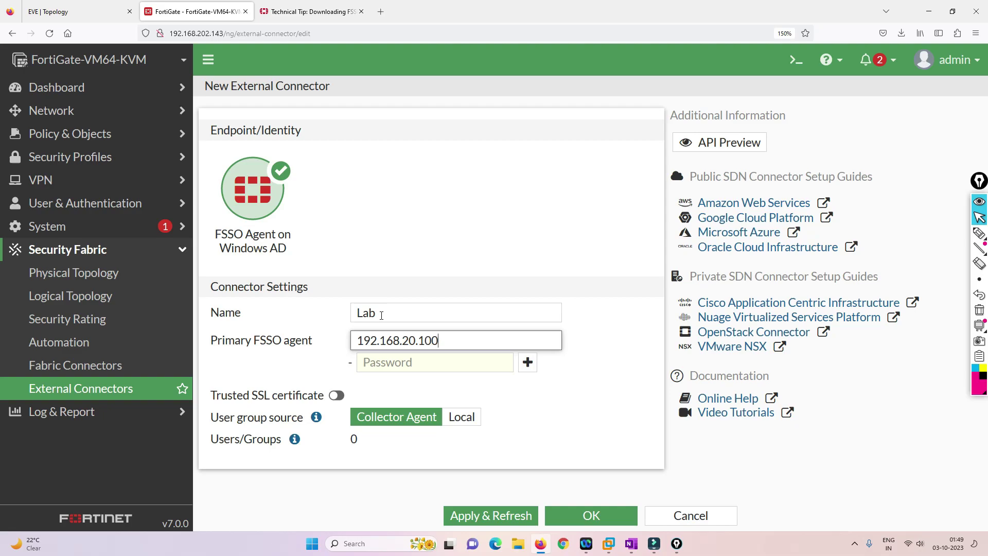
{"action": "key", "text": "Tab"}
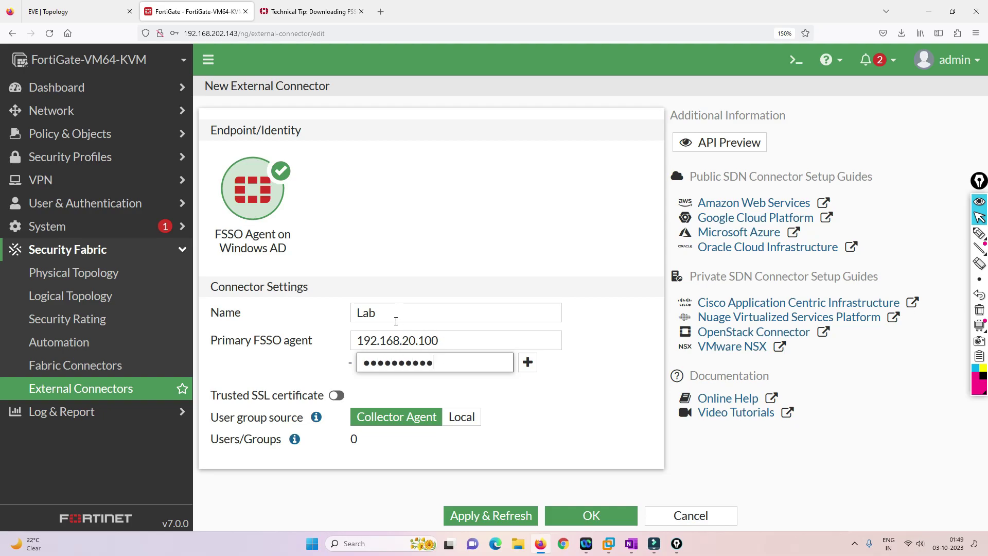
{"action": "left_click", "coordinate": [90, 6]}
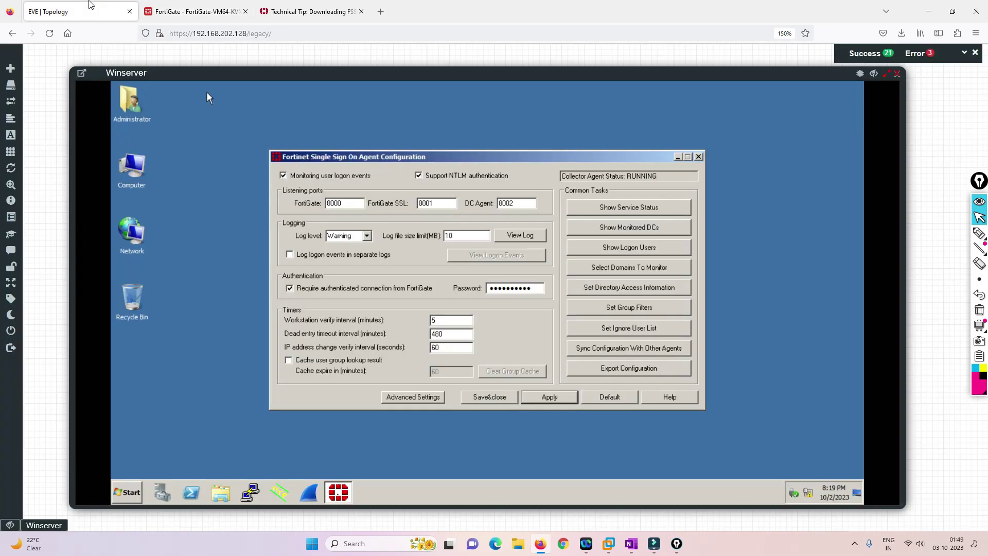
{"action": "key", "text": "ctrl+Tab"}
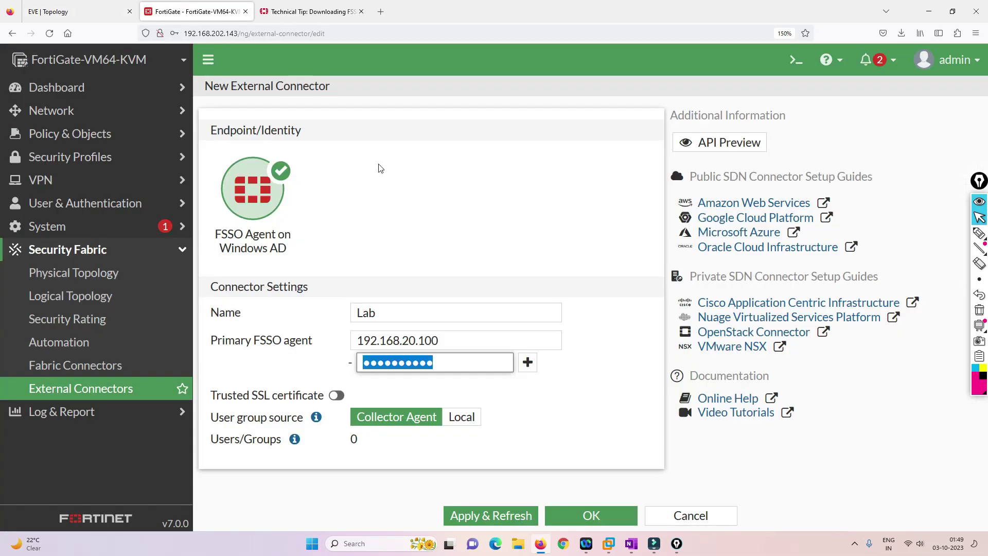
{"action": "left_click", "coordinate": [490, 517]}
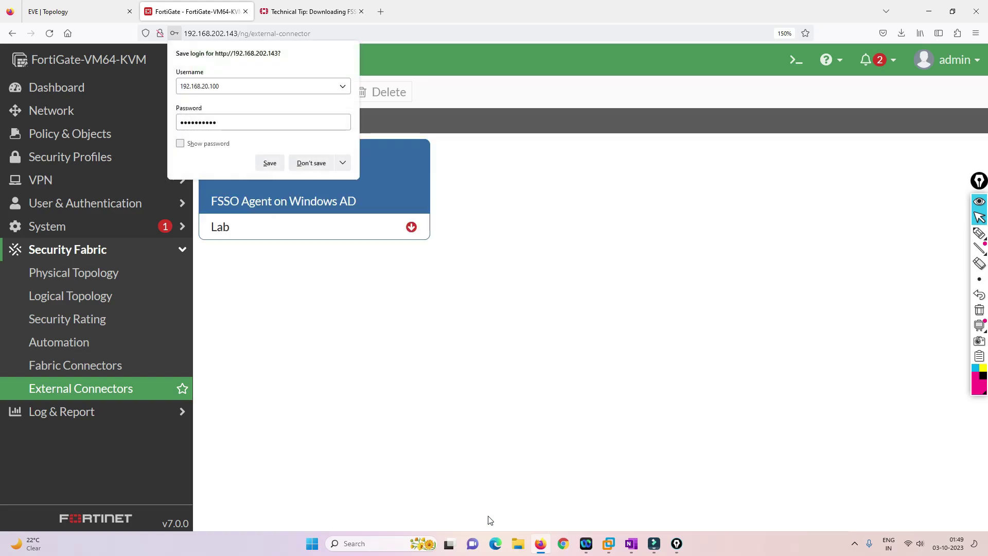
{"action": "left_click", "coordinate": [310, 163]}
Reopen the Lab FSSO connector, apply and refresh its settings, and check its connection status.
{"action": "double_click", "coordinate": [288, 203]}
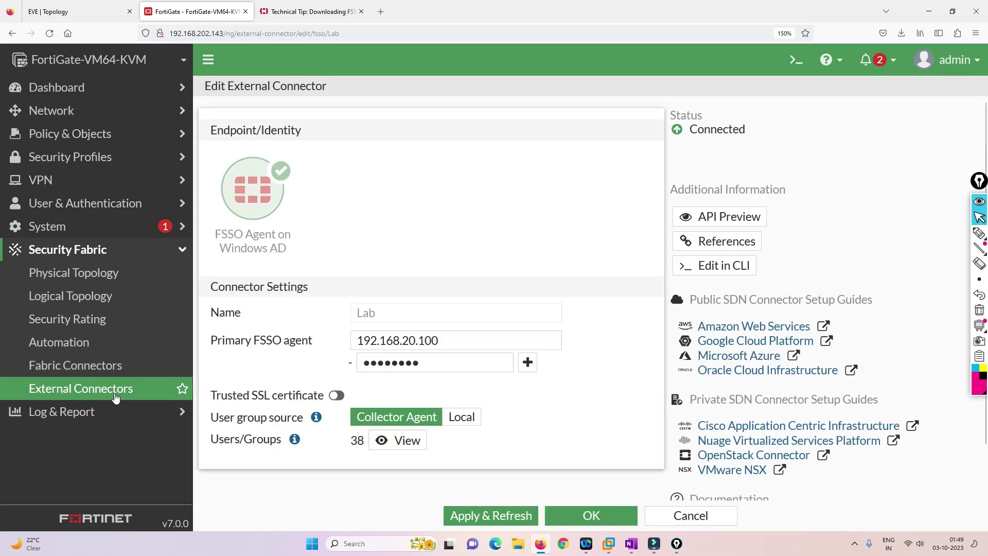
{"action": "left_click", "coordinate": [509, 514]}
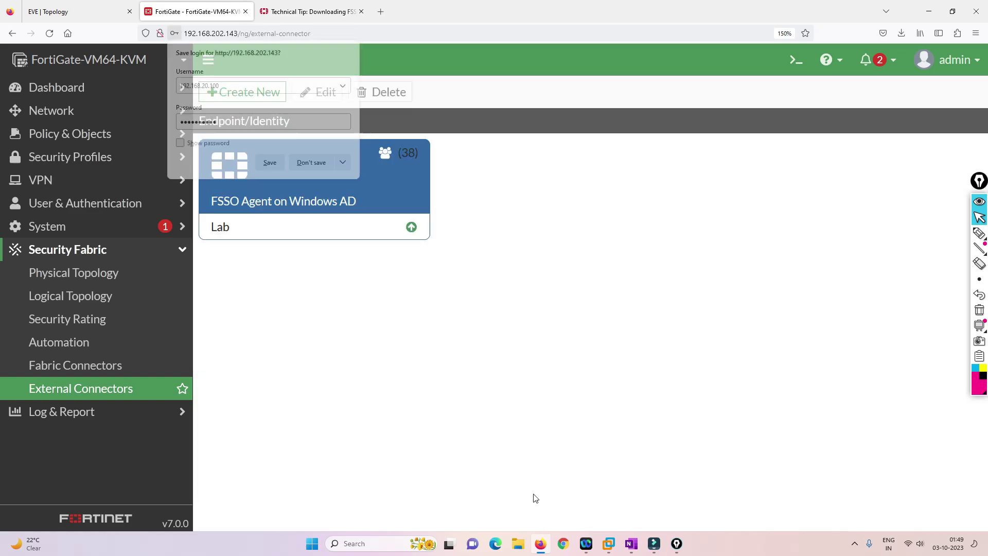
{"action": "mouse_move", "coordinate": [411, 229]}
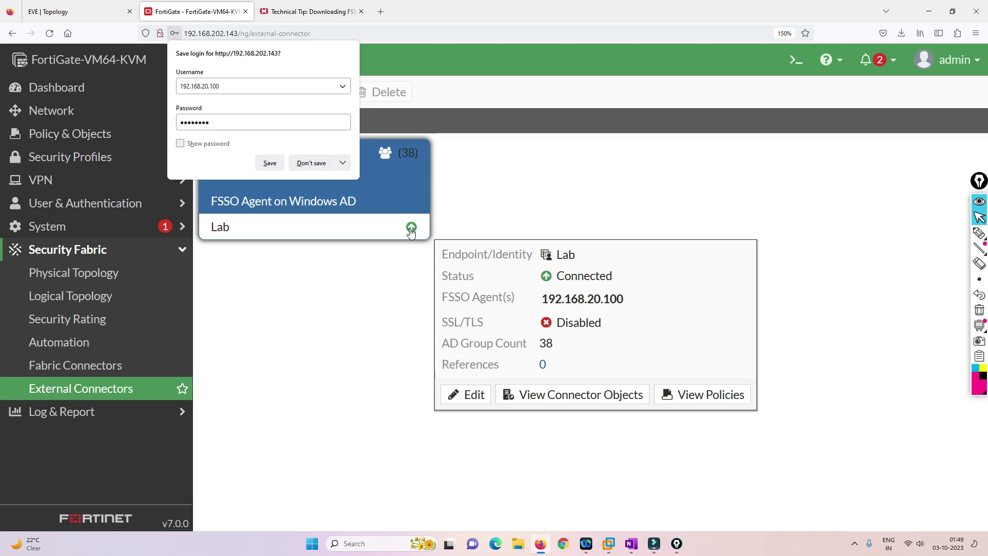
{"action": "key", "text": "ctrl+Page_Up"}
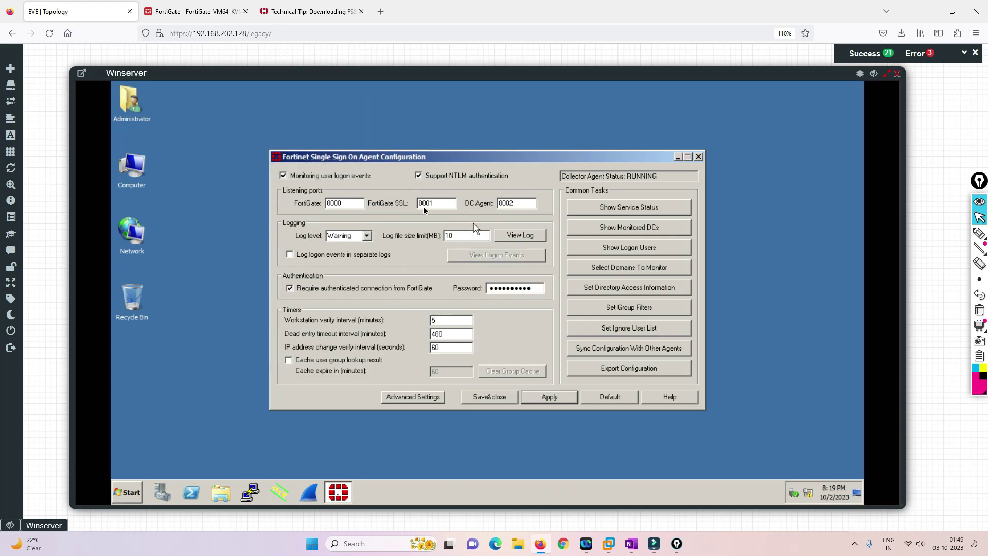
{"action": "left_click", "coordinate": [195, 11]}
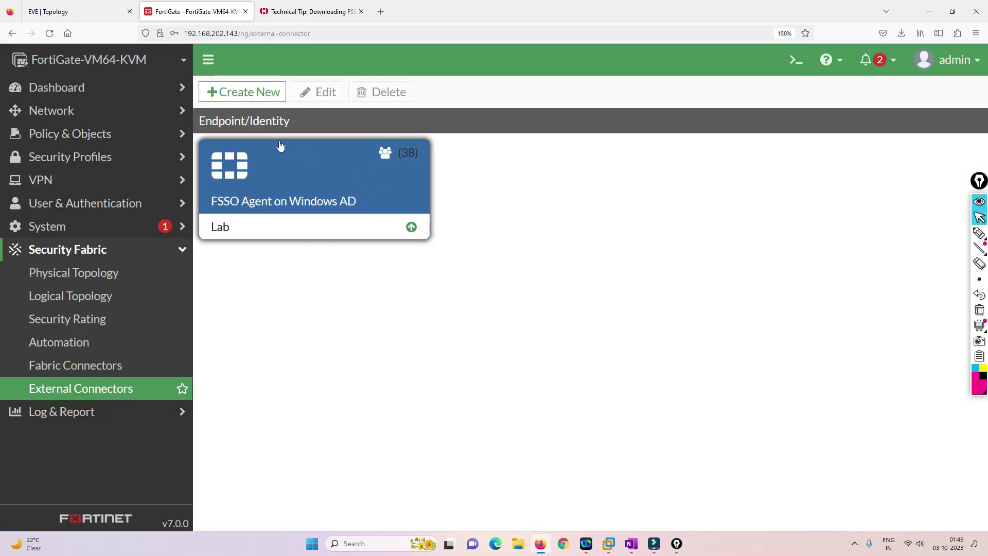
{"action": "left_click", "coordinate": [10, 11]}
{"action": "left_click", "coordinate": [63, 5]}
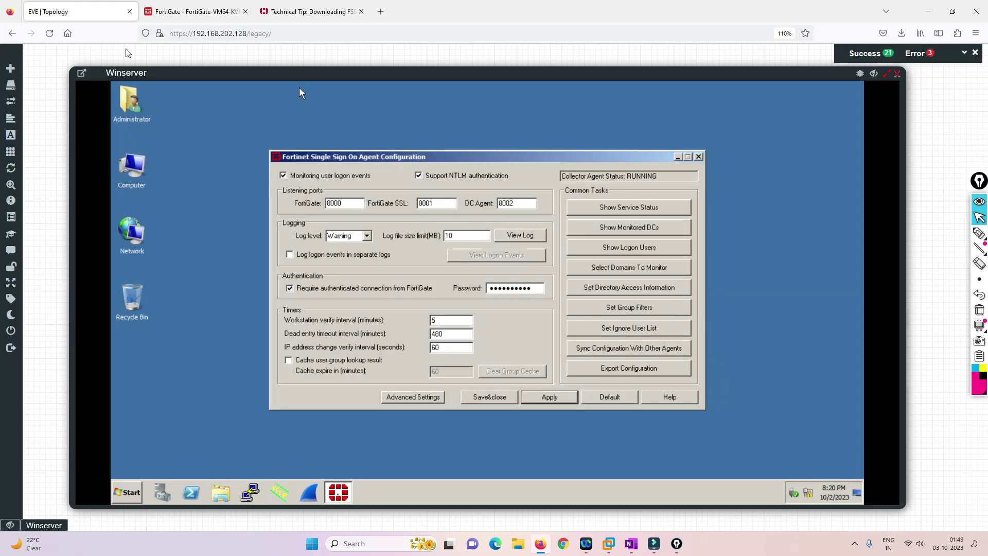
{"action": "left_click", "coordinate": [216, 11]}
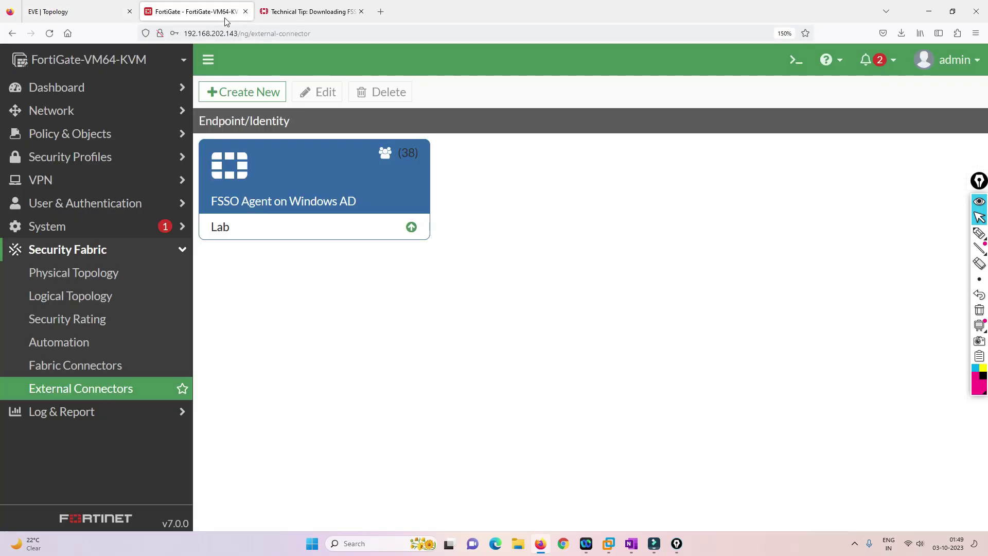
Create a Fortinet Single Sign-On (FSSO) user group named LAB with CN=IT,CN=USERS,DC=LAB,DC=COM as its member.
{"action": "left_click", "coordinate": [46, 201]}
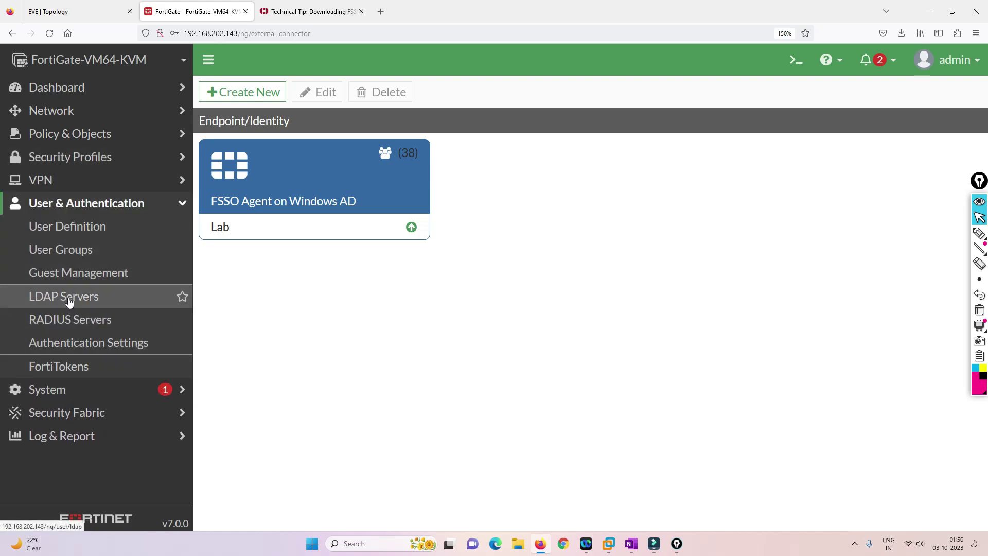
{"action": "mouse_move", "coordinate": [277, 154]}
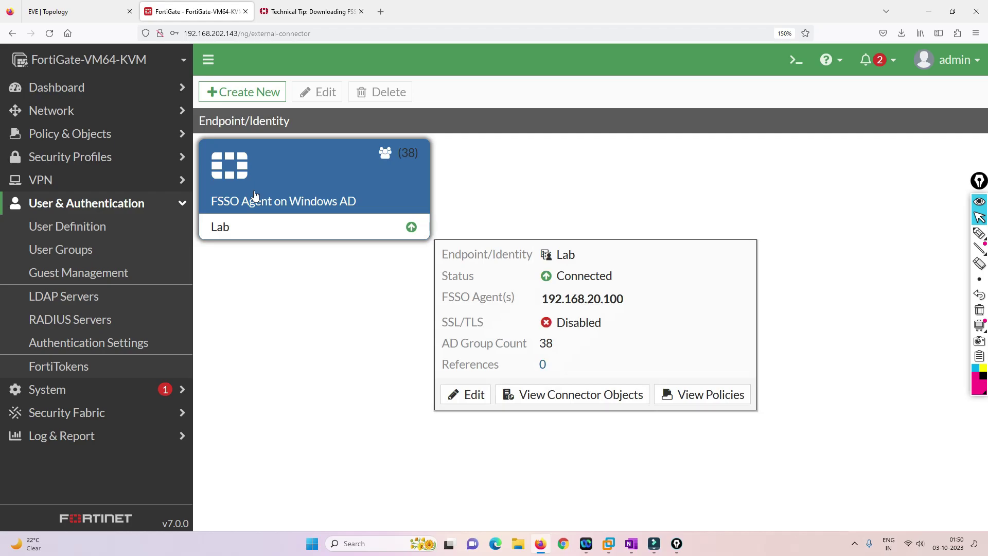
{"action": "left_click", "coordinate": [90, 252]}
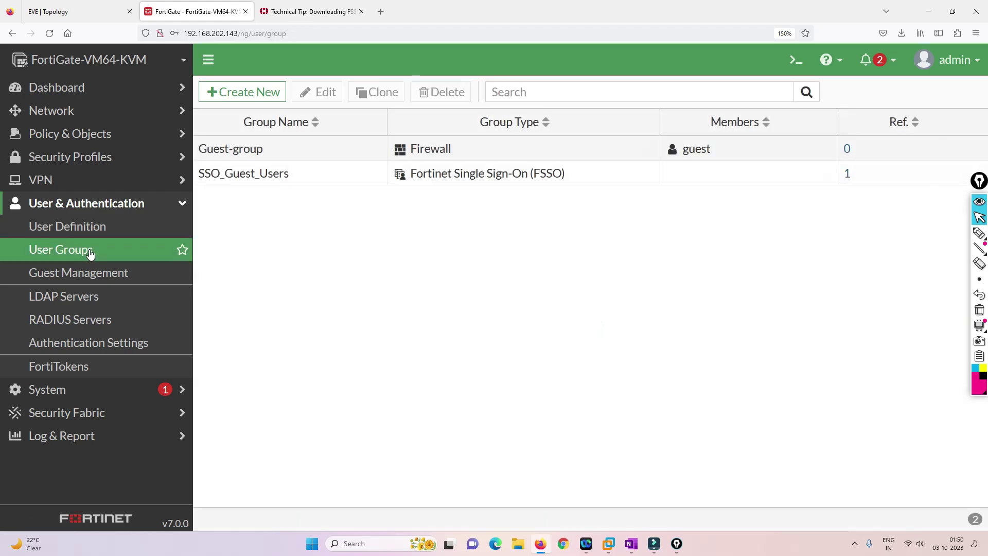
{"action": "left_click", "coordinate": [229, 92]}
{"action": "left_click", "coordinate": [320, 162]}
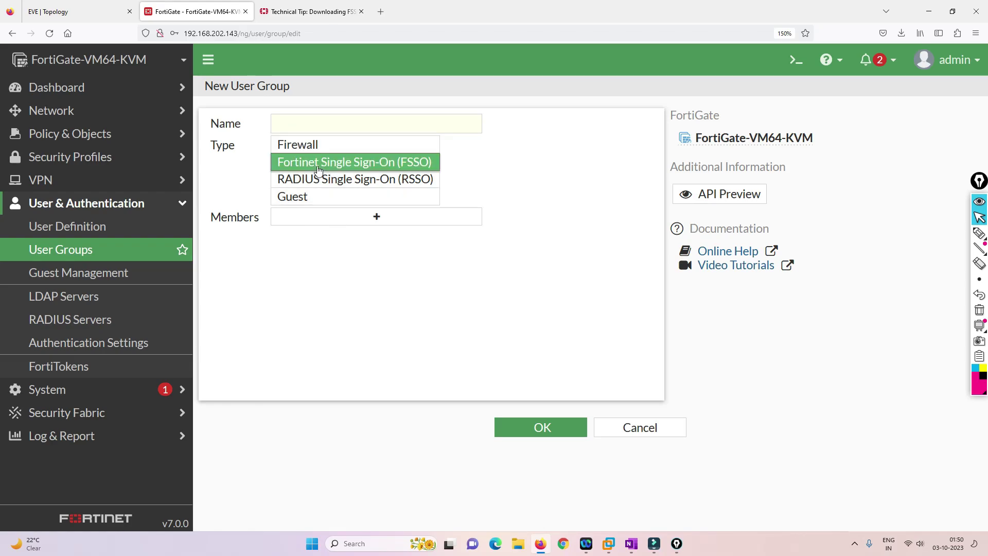
{"action": "left_click", "coordinate": [315, 122]}
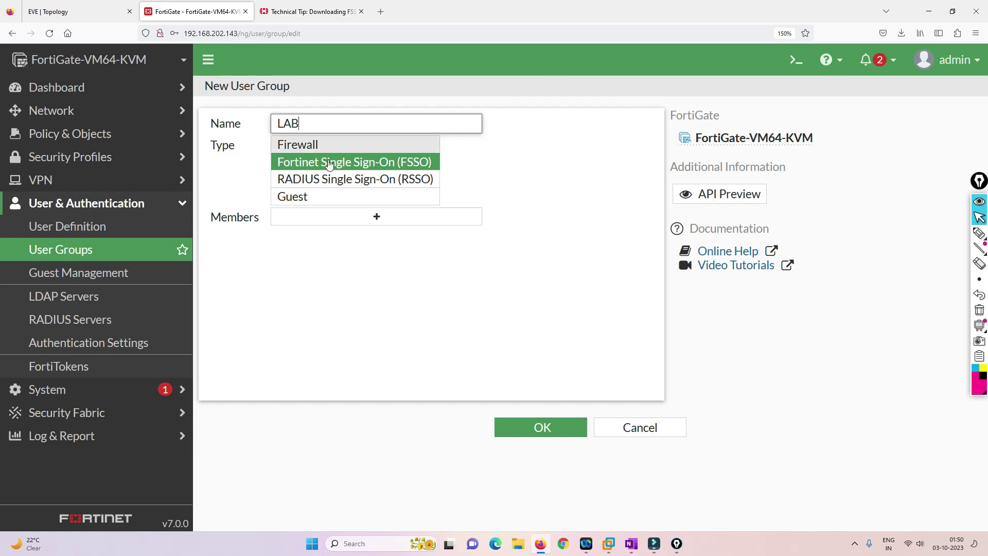
{"action": "left_click", "coordinate": [337, 215]}
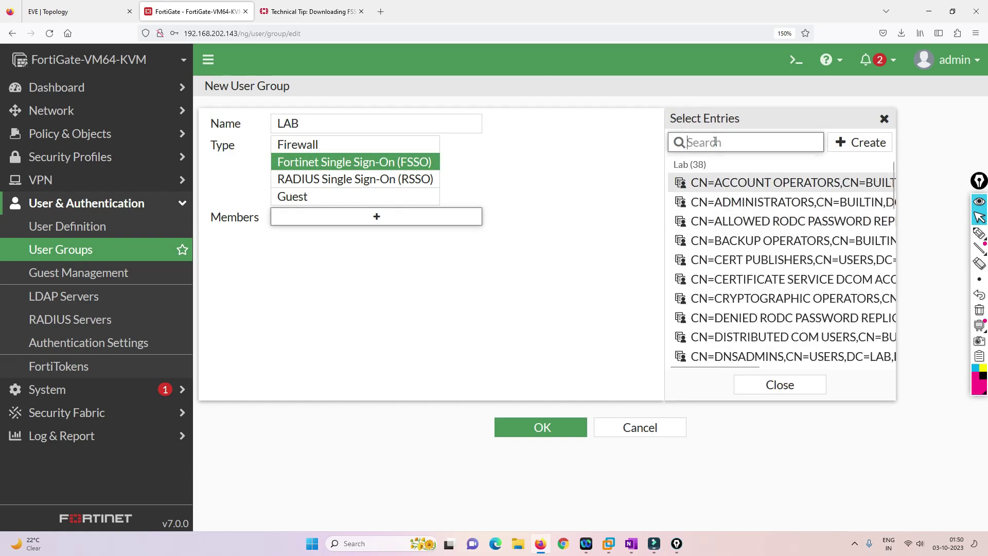
{"action": "type", "text": "IT"}
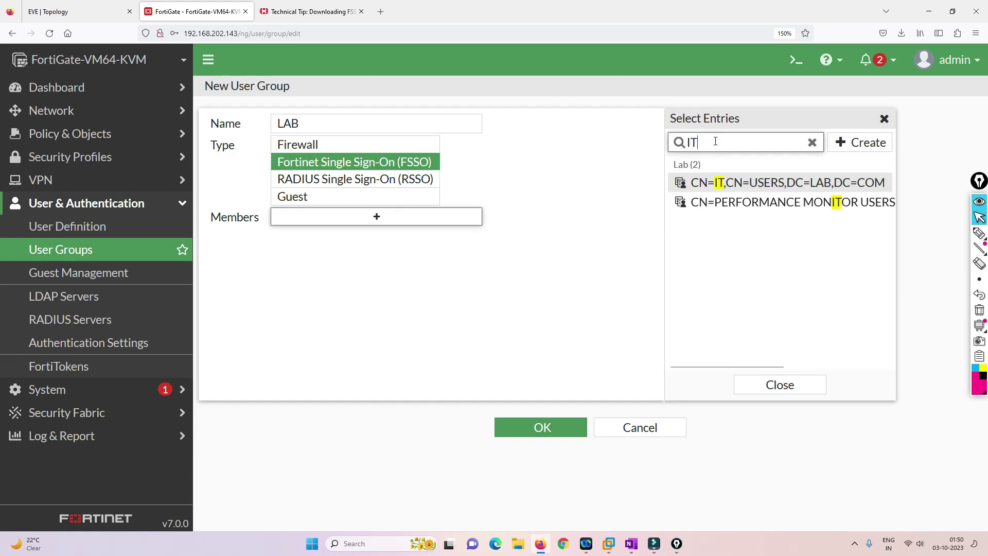
{"action": "left_click", "coordinate": [744, 184]}
{"action": "left_click", "coordinate": [469, 312]}
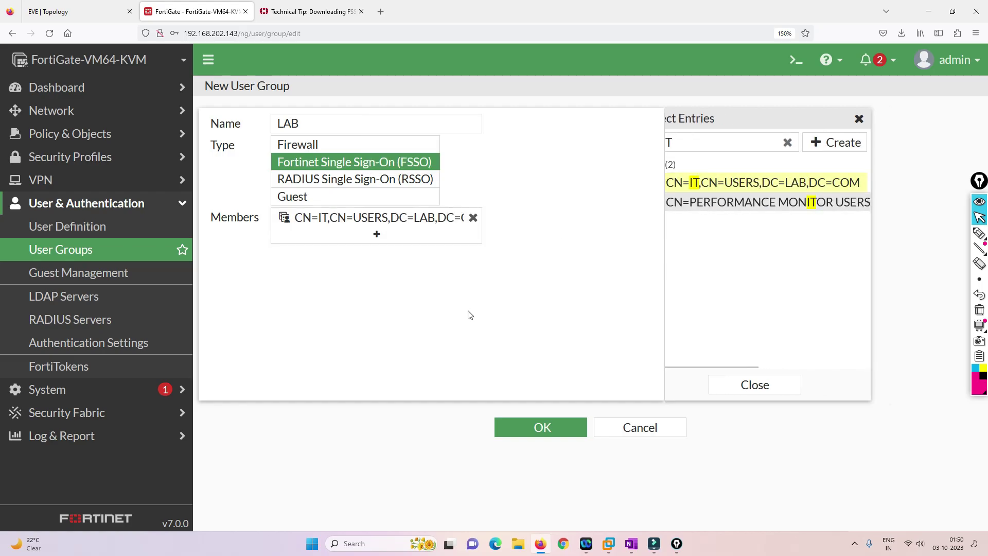
{"action": "left_click", "coordinate": [543, 427]}
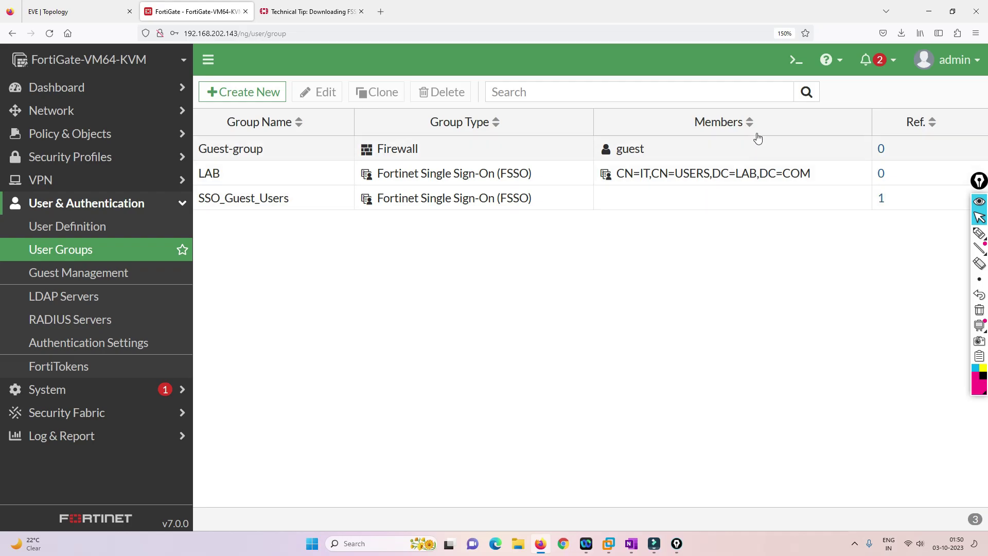
Start a new firewall policy named IT with port2 as incoming interface and port3 as outgoing interface.
{"action": "left_click", "coordinate": [72, 135]}
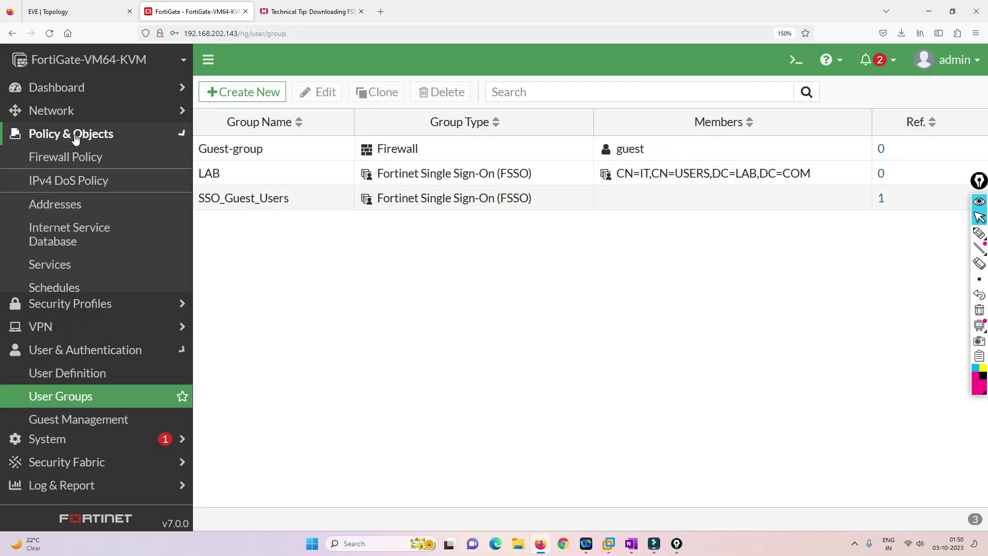
{"action": "left_click", "coordinate": [73, 157]}
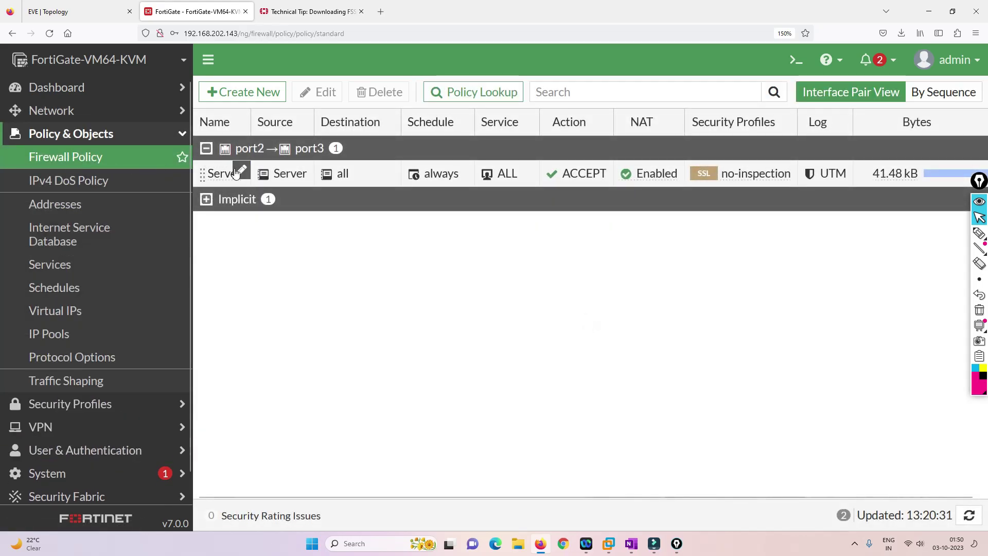
{"action": "left_click", "coordinate": [230, 93]}
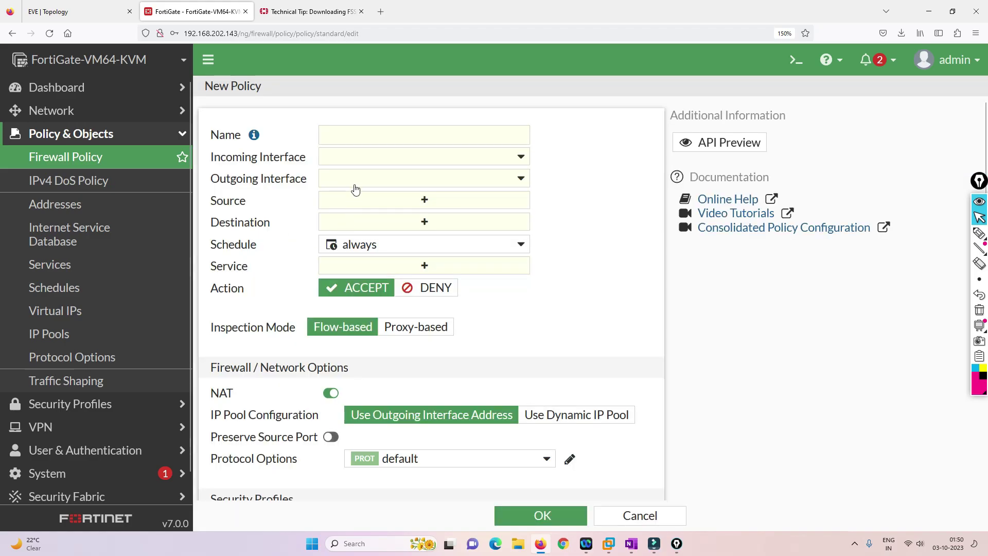
{"action": "left_click", "coordinate": [363, 131]}
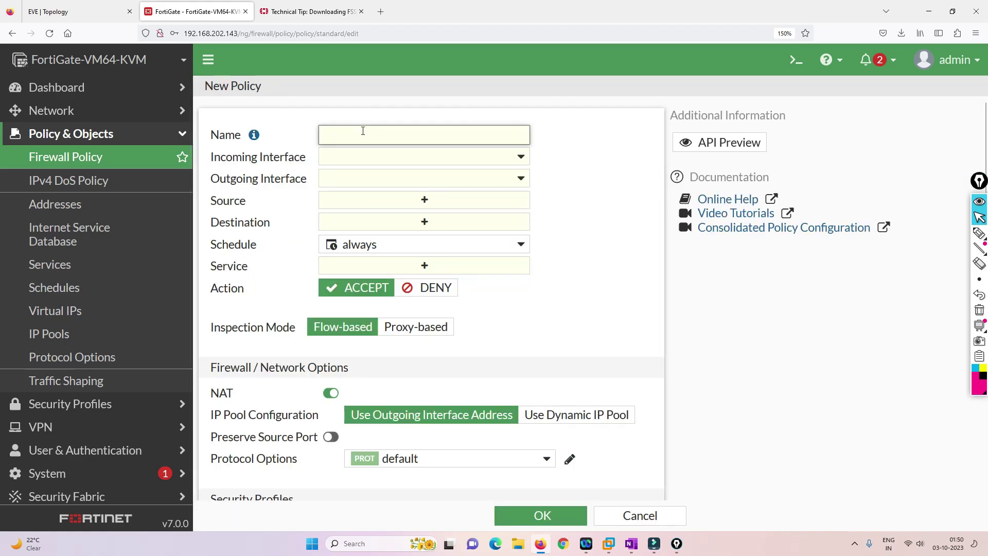
{"action": "type", "text": "S"}
{"action": "key", "text": "BackSpace"}
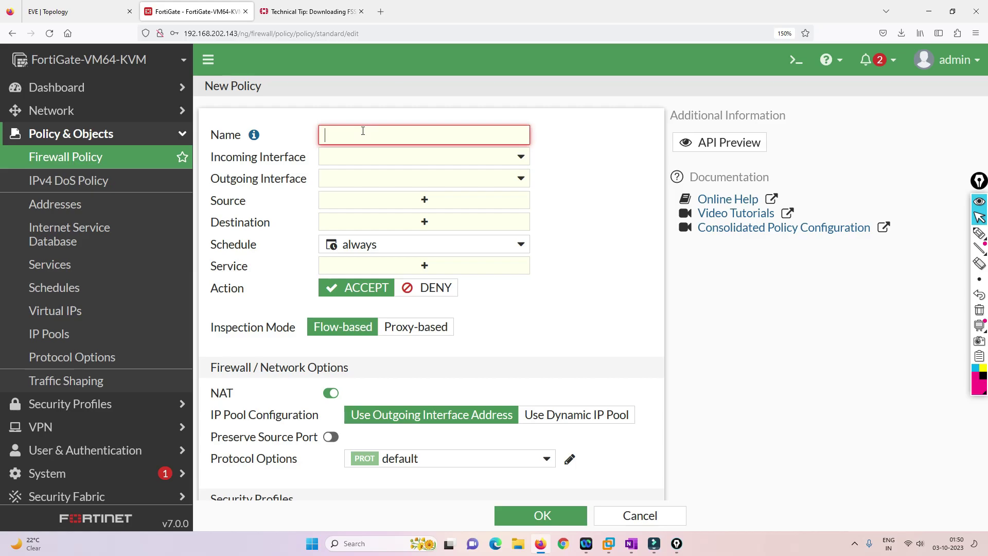
{"action": "type", "text": "IT"}
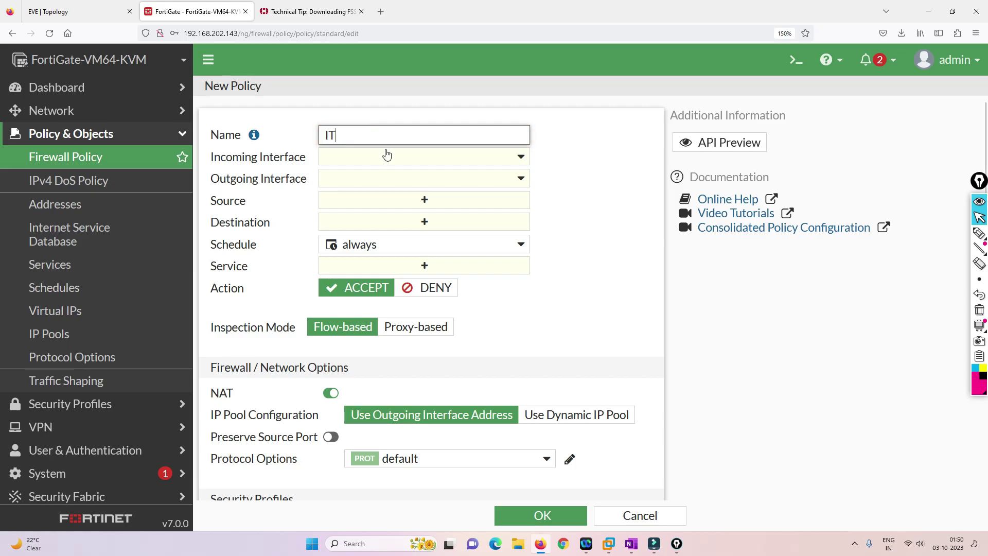
{"action": "left_click", "coordinate": [387, 156]}
{"action": "left_click", "coordinate": [367, 221]}
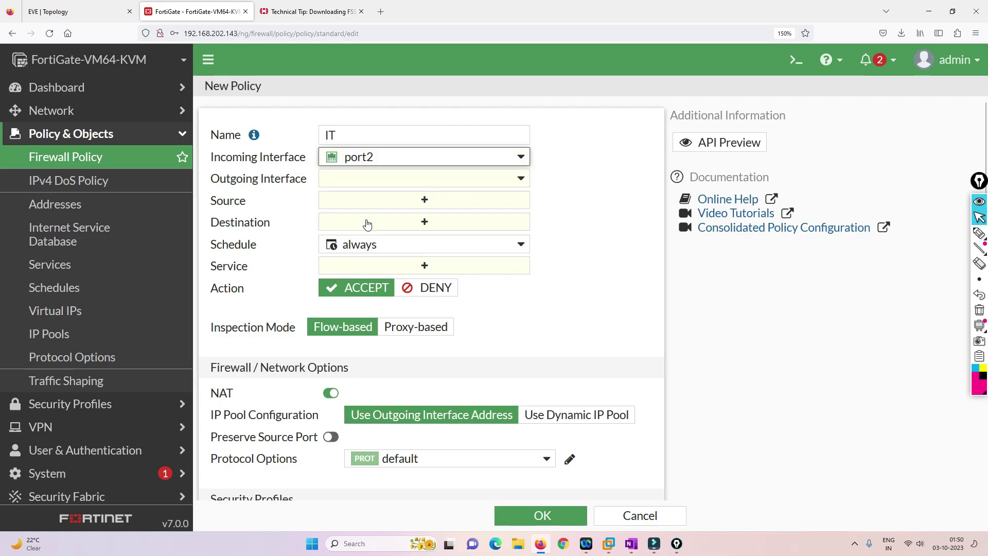
{"action": "left_click", "coordinate": [376, 185]}
{"action": "left_click", "coordinate": [375, 261]}
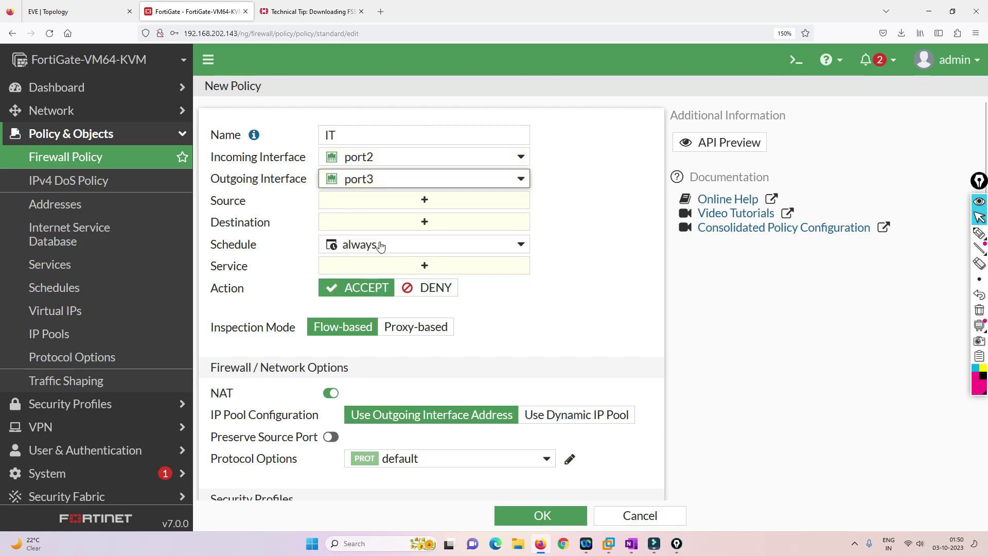
Set the IT policy's source to the address all and the user group LAB.
{"action": "left_click", "coordinate": [401, 201]}
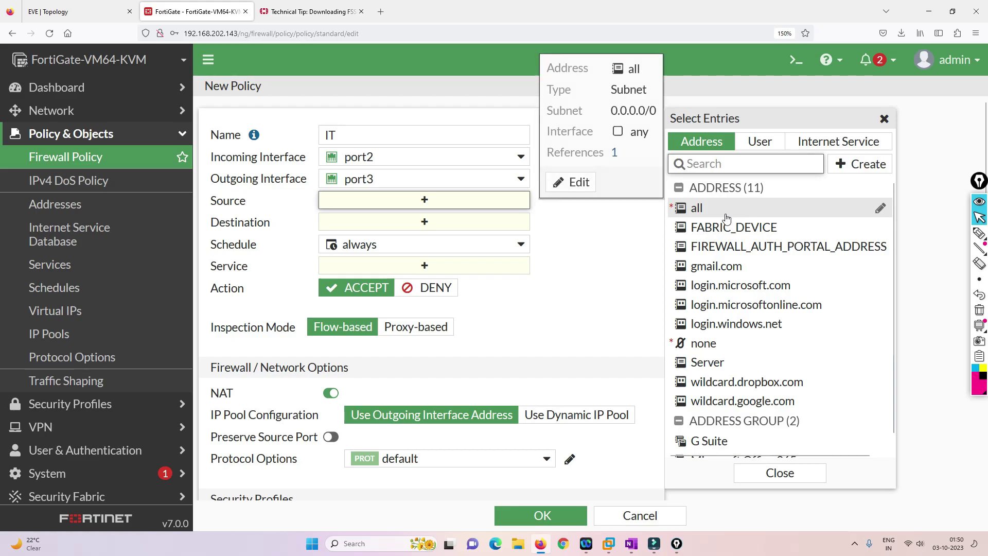
{"action": "left_click", "coordinate": [712, 207]}
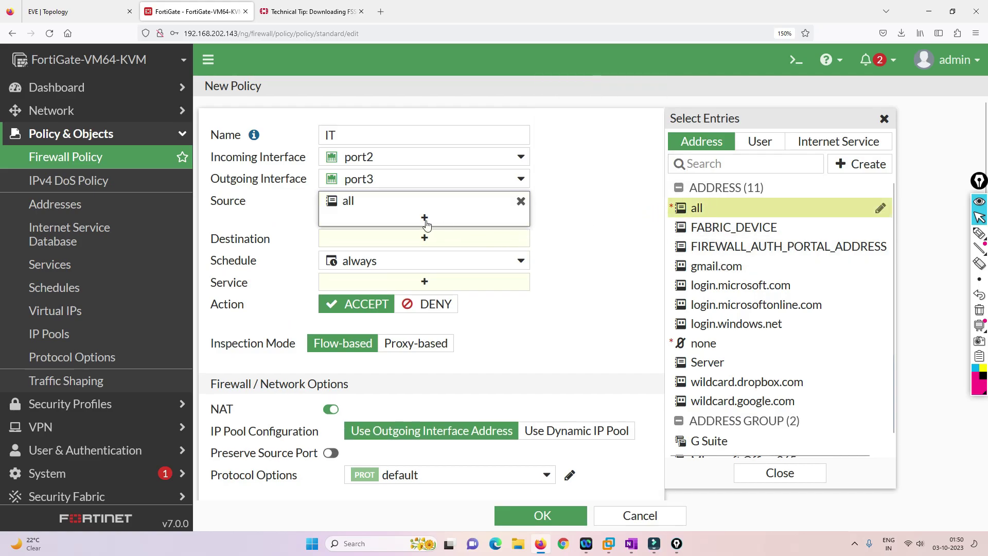
{"action": "left_click", "coordinate": [760, 141]}
{"action": "left_click", "coordinate": [707, 291]}
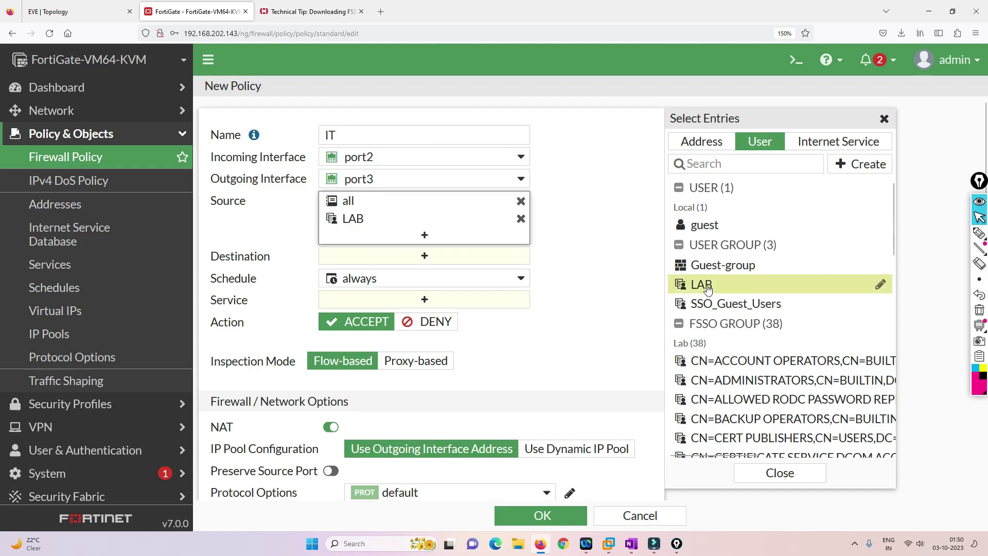
Set the IT policy's destination to all and its service to ALL, and save the policy.
{"action": "left_click", "coordinate": [417, 257]}
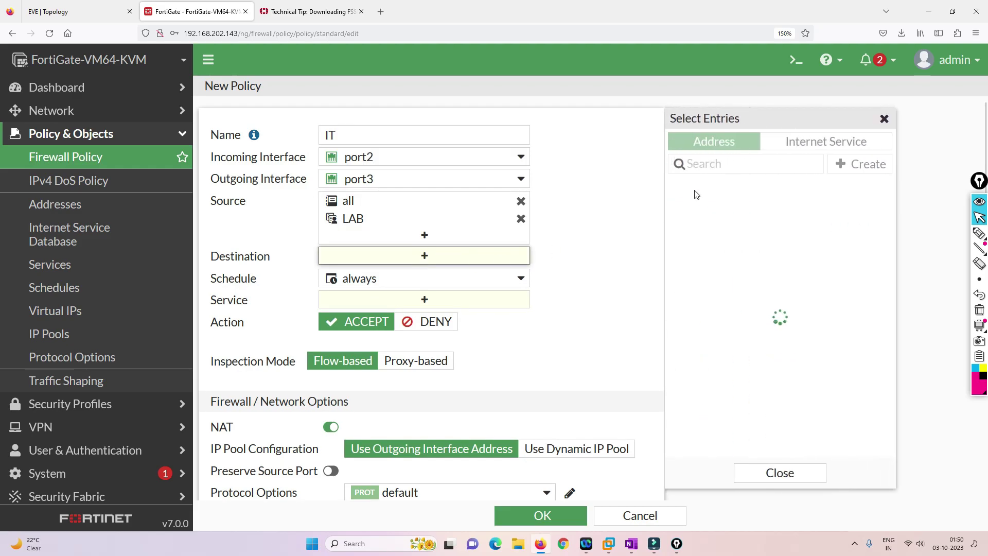
{"action": "left_click", "coordinate": [697, 208]}
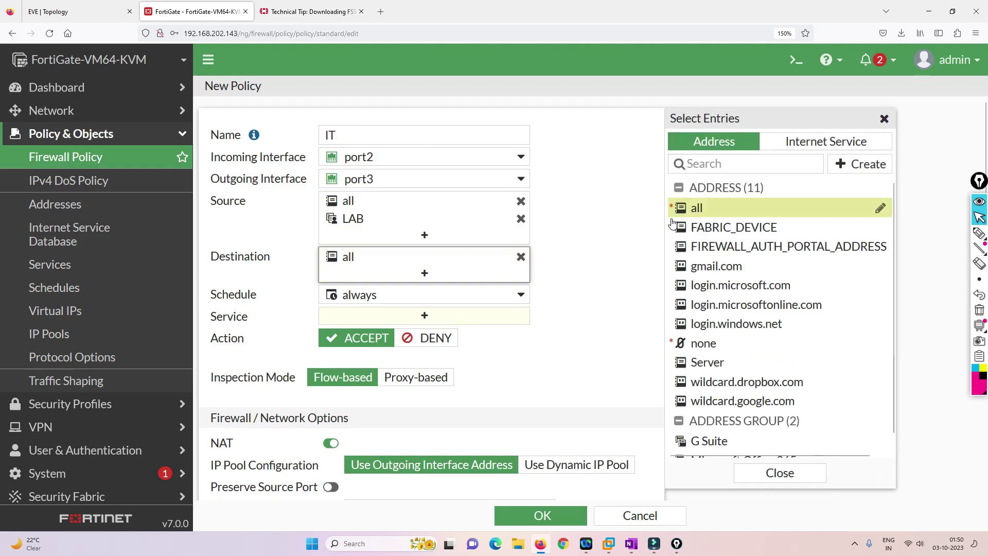
{"action": "left_click", "coordinate": [426, 315]}
{"action": "left_click", "coordinate": [700, 203]}
{"action": "scroll", "coordinate": [540, 342], "scroll_direction": "down", "scroll_amount": 5}
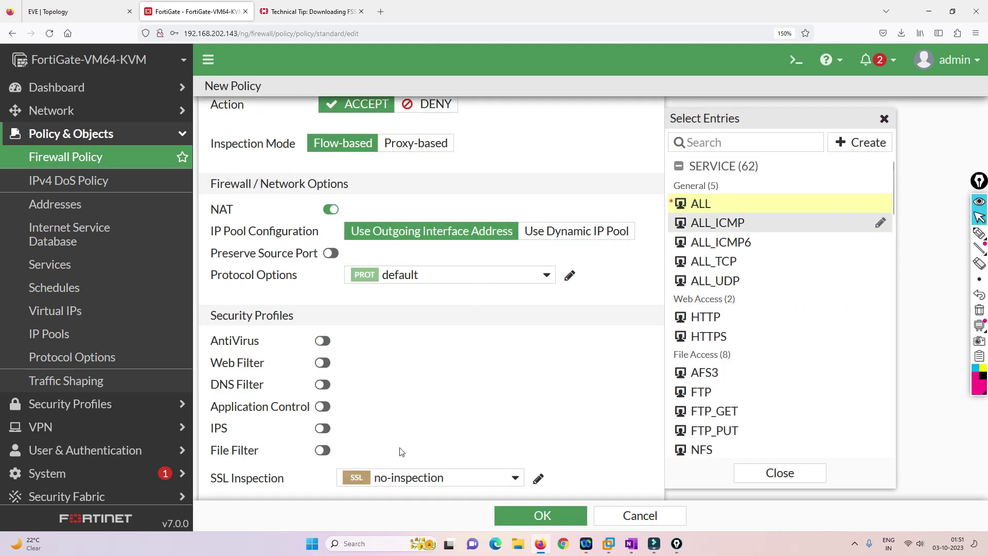
{"action": "left_click", "coordinate": [526, 514]}
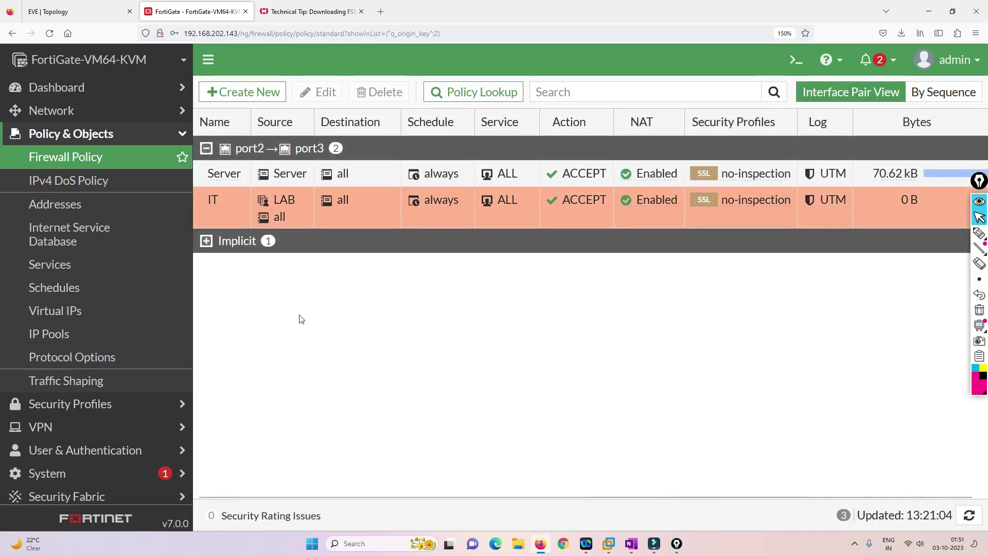
Check the logon users list in the FSSO agent on Winserver from the EVE topology, and close the server console.
{"action": "left_click", "coordinate": [78, 12]}
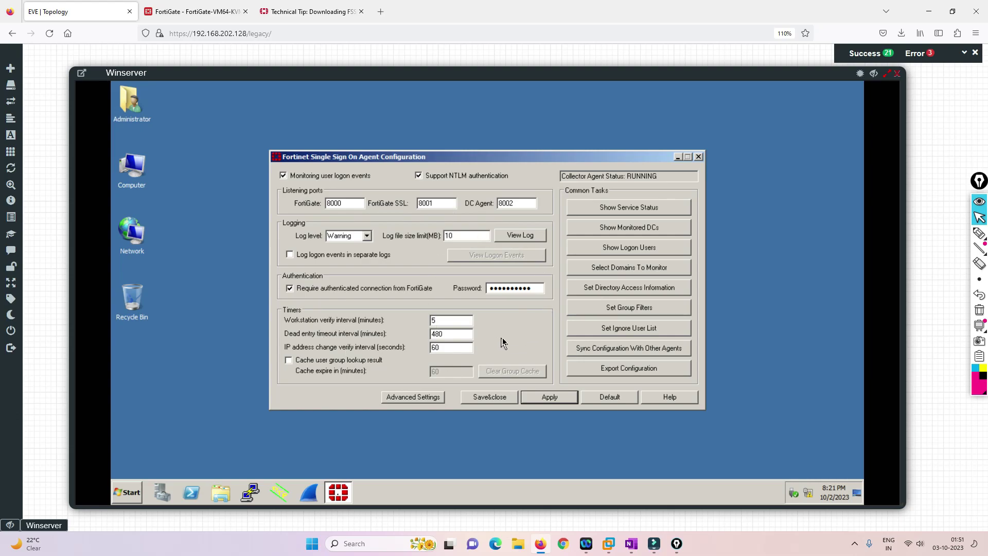
{"action": "left_click", "coordinate": [633, 251]}
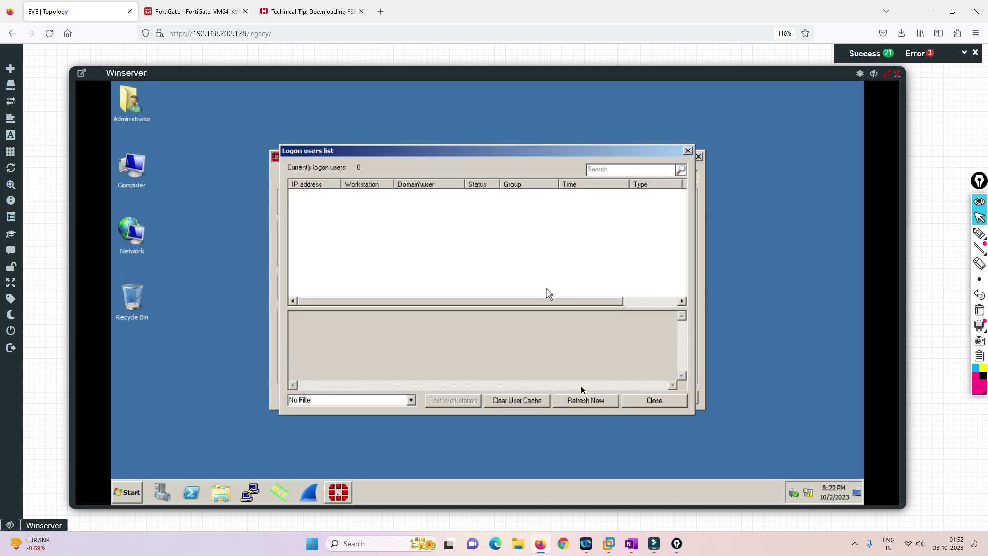
{"action": "left_click", "coordinate": [649, 402]}
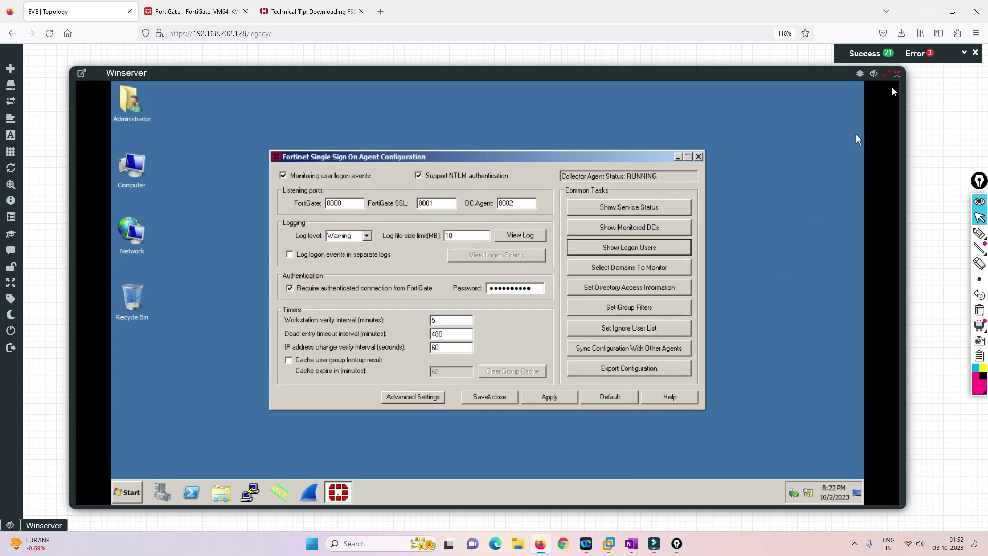
{"action": "left_click", "coordinate": [898, 76]}
Sign in to TEST-PC as IT1 with the account password, and close its console.
{"action": "left_click", "coordinate": [85, 271]}
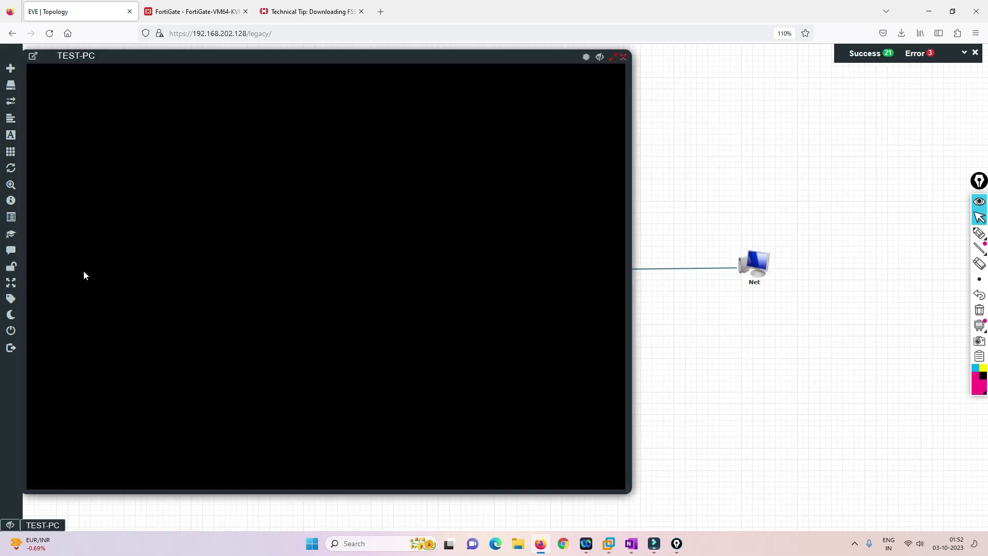
{"action": "left_click", "coordinate": [302, 261]}
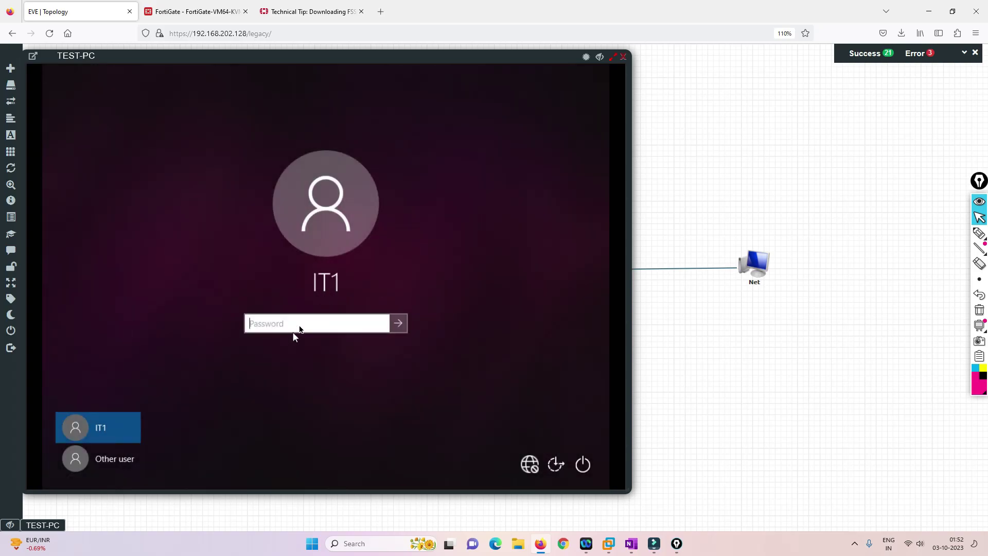
{"action": "type", "text": "p"}
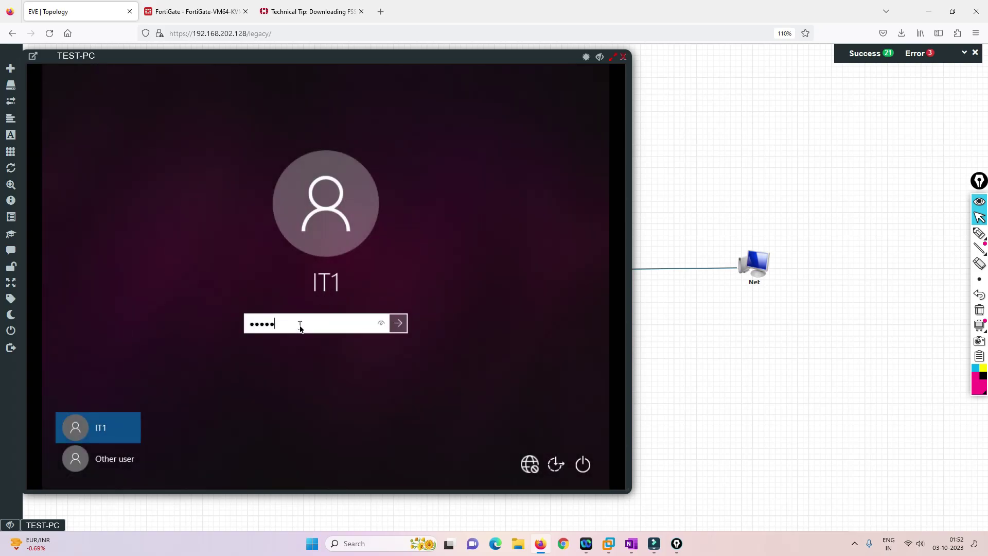
{"action": "key", "text": "Return"}
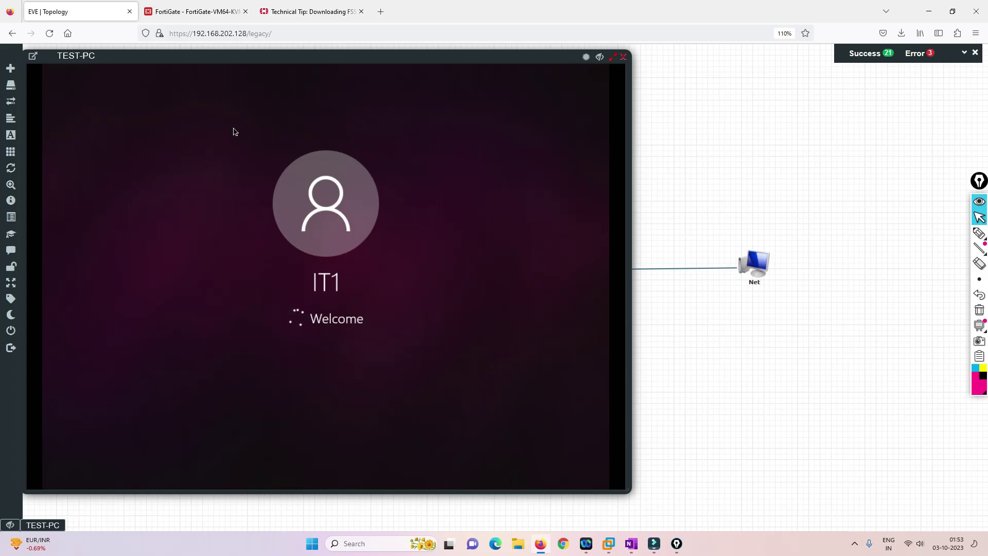
{"action": "left_click", "coordinate": [622, 57]}
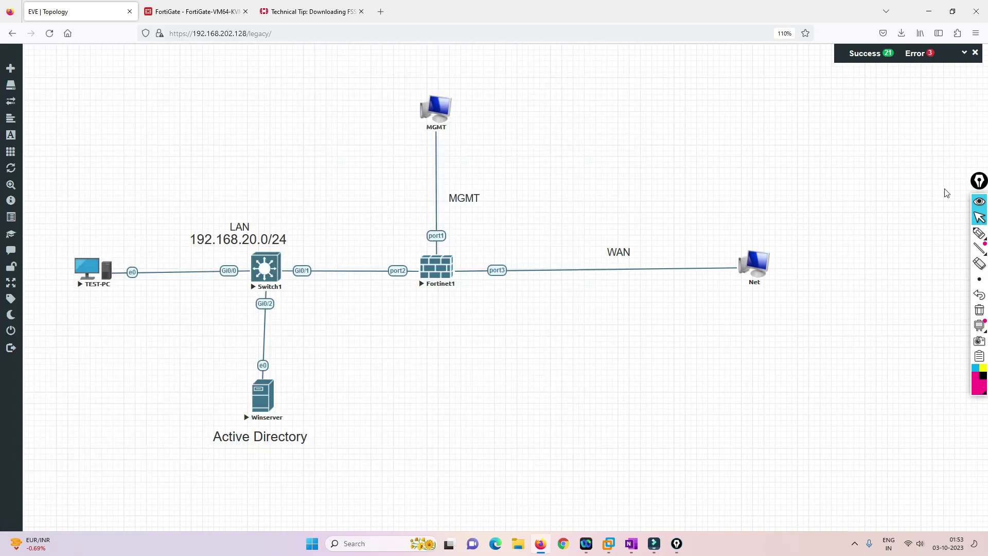
Mark the domain logon path from TEST-PC through Switch1 to Winserver with handwritten notes on the topology, and erase the markup.
{"action": "mouse_move", "coordinate": [95, 271]}
{"action": "left_mouse_down"}
{"action": "mouse_move", "coordinate": [260, 269]}
{"action": "mouse_move", "coordinate": [256, 380]}
{"action": "mouse_move", "coordinate": [261, 369]}
{"action": "left_mouse_up"}
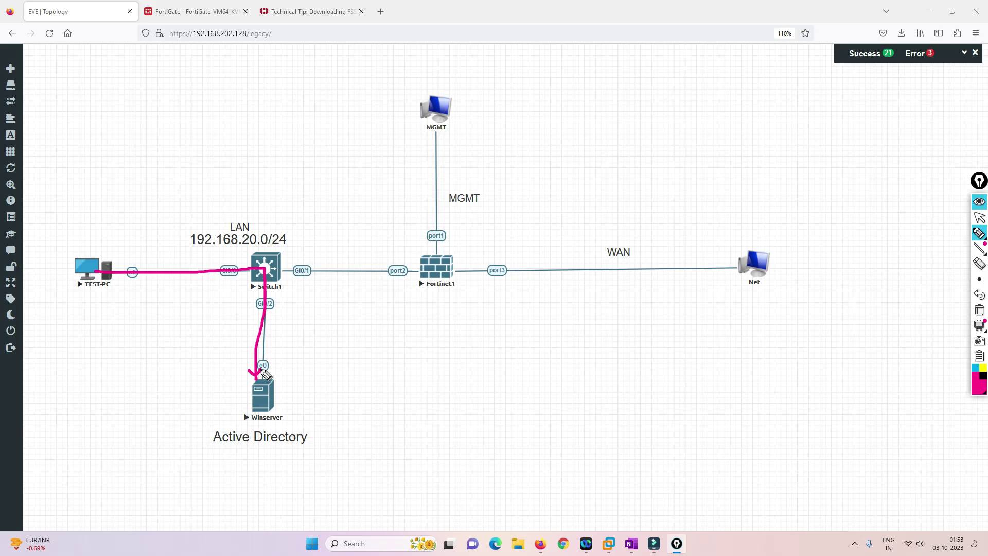
{"action": "mouse_move", "coordinate": [131, 210]}
{"action": "left_mouse_down"}
{"action": "mouse_move", "coordinate": [105, 245]}
{"action": "mouse_move", "coordinate": [147, 243]}
{"action": "mouse_move", "coordinate": [220, 189]}
{"action": "left_mouse_up"}
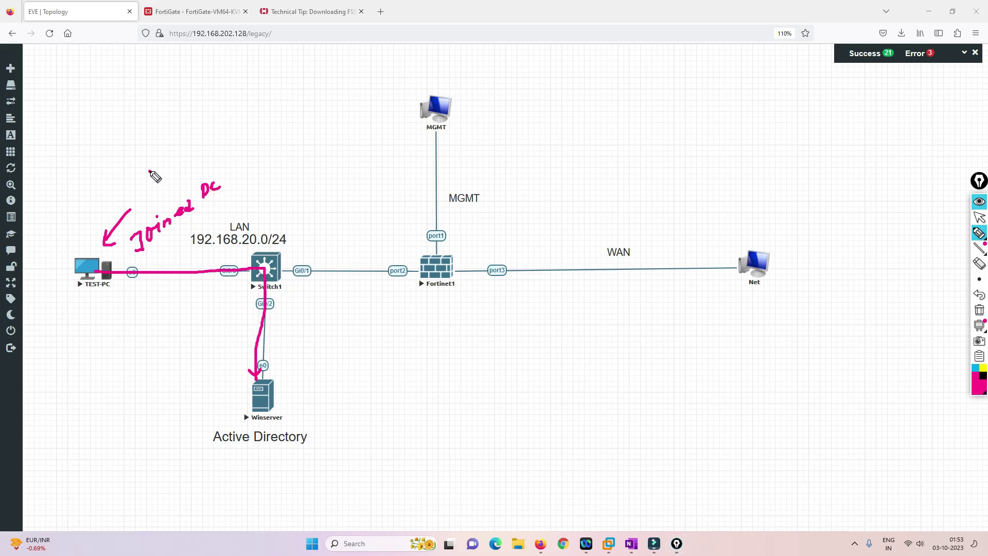
{"action": "mouse_move", "coordinate": [155, 177]}
{"action": "left_mouse_down"}
{"action": "mouse_move", "coordinate": [158, 186]}
{"action": "mouse_move", "coordinate": [175, 159]}
{"action": "mouse_move", "coordinate": [204, 157]}
{"action": "mouse_move", "coordinate": [206, 144]}
{"action": "left_mouse_up"}
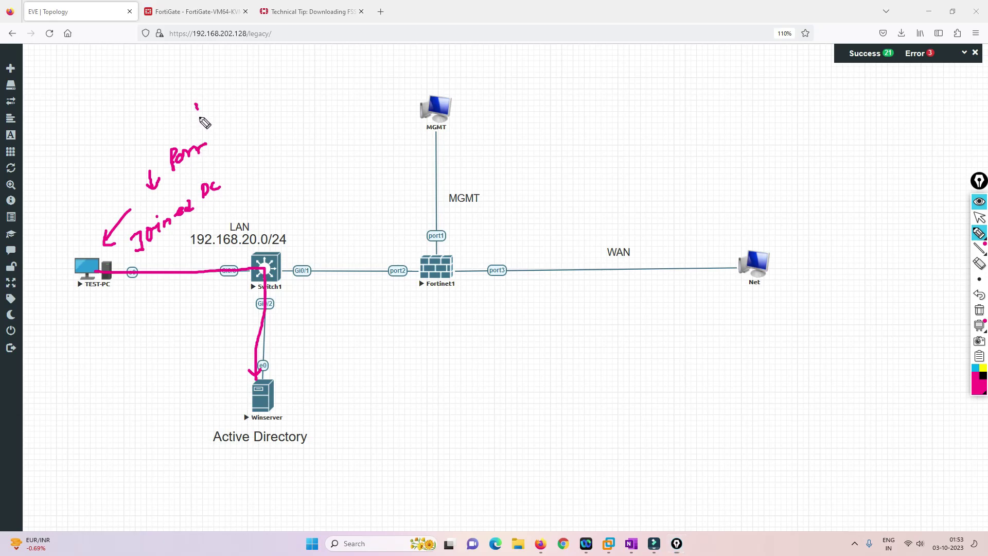
{"action": "mouse_move", "coordinate": [199, 109]}
{"action": "left_mouse_down"}
{"action": "mouse_move", "coordinate": [209, 114]}
{"action": "mouse_move", "coordinate": [243, 88]}
{"action": "mouse_move", "coordinate": [245, 117]}
{"action": "mouse_move", "coordinate": [234, 121]}
{"action": "left_mouse_up"}
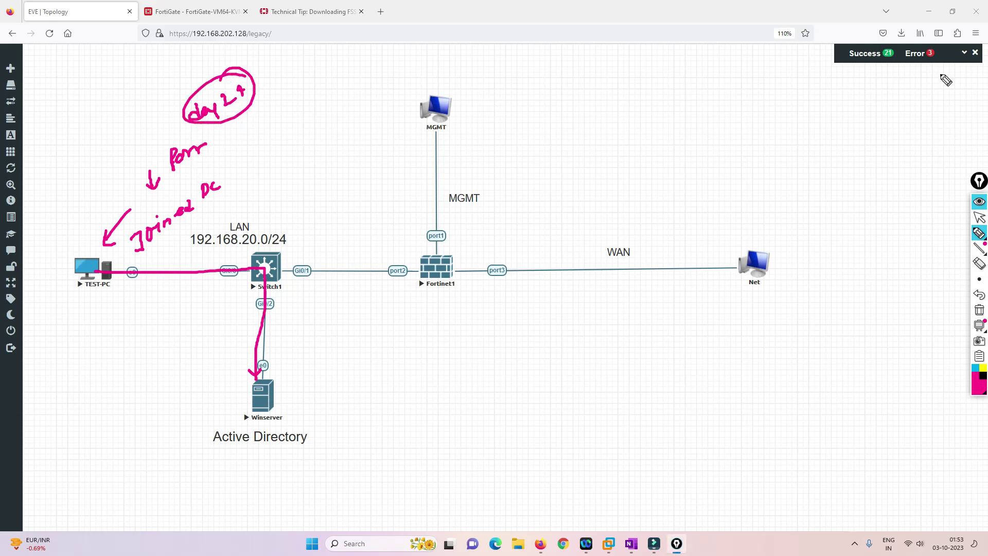
{"action": "mouse_move", "coordinate": [955, 73]}
{"action": "left_mouse_down"}
{"action": "mouse_move", "coordinate": [955, 81]}
{"action": "mouse_move", "coordinate": [960, 66]}
{"action": "left_mouse_up"}
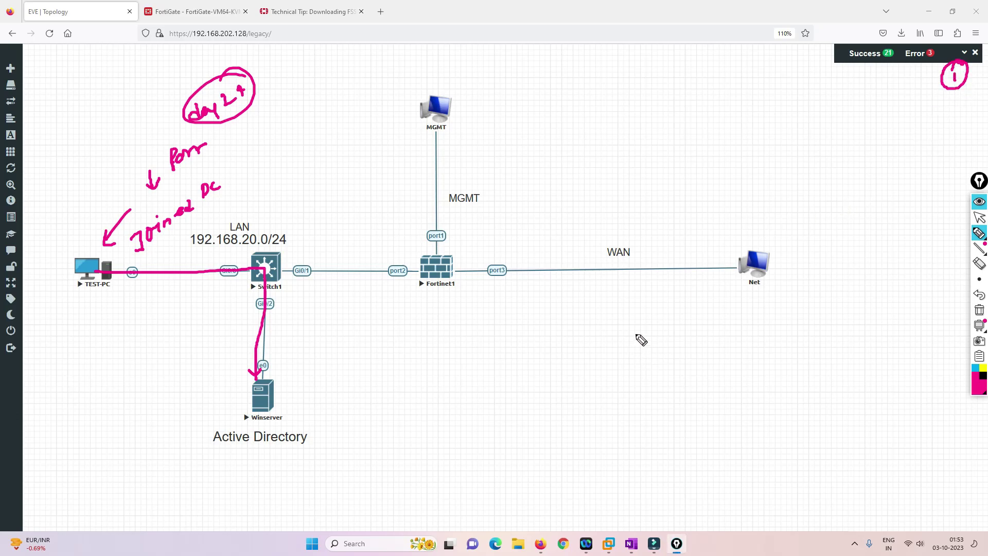
{"action": "mouse_move", "coordinate": [639, 335]}
{"action": "left_mouse_down"}
{"action": "mouse_move", "coordinate": [650, 344]}
{"action": "mouse_move", "coordinate": [668, 332]}
{"action": "left_mouse_up"}
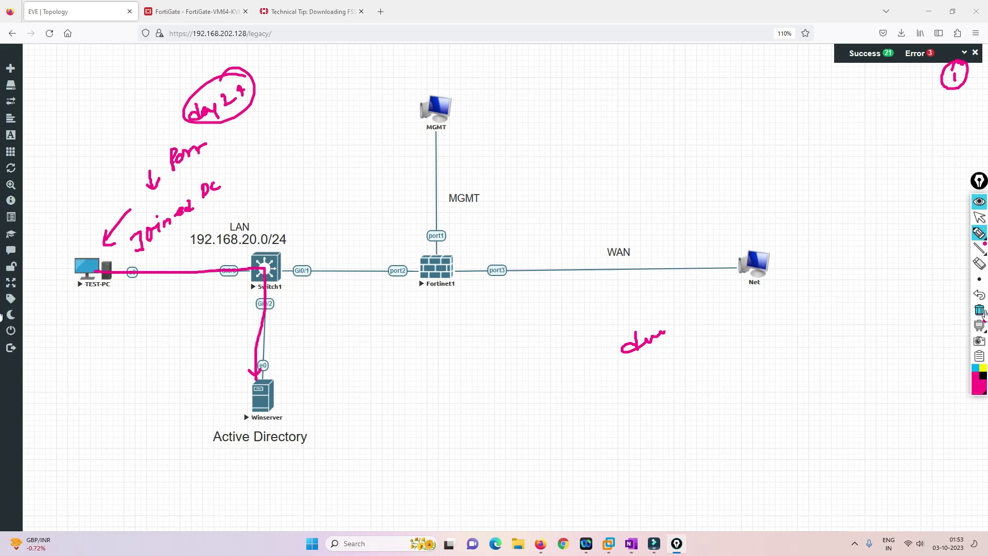
{"action": "left_click", "coordinate": [979, 309]}
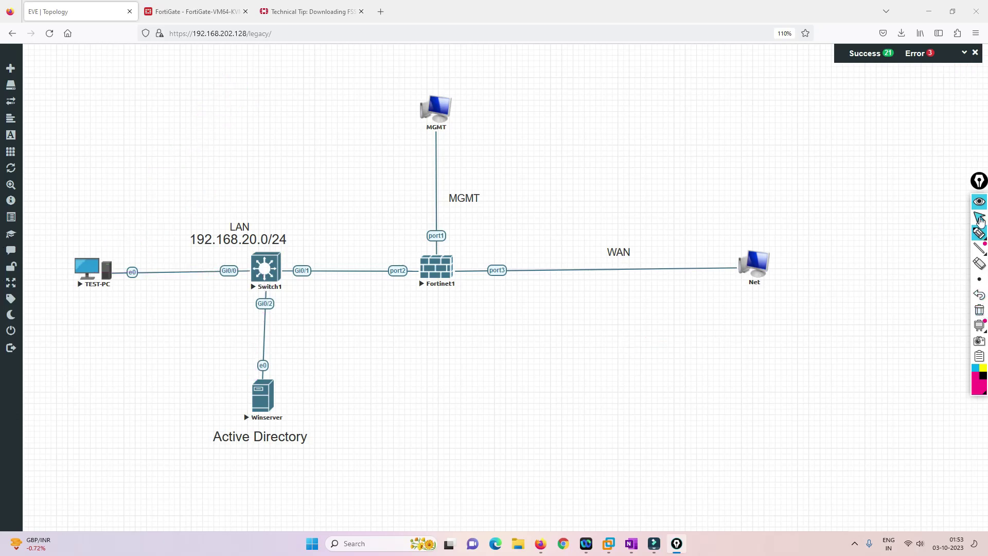
{"action": "left_click", "coordinate": [979, 217]}
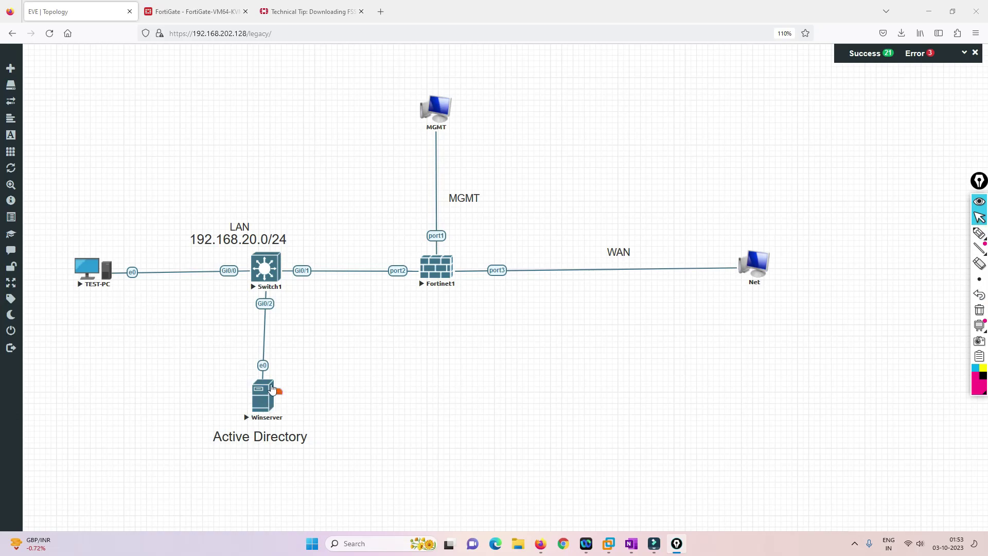
Reopen the Winserver console, review the FSSO agent's logon users list again, and close the list and console.
{"action": "left_click", "coordinate": [263, 394]}
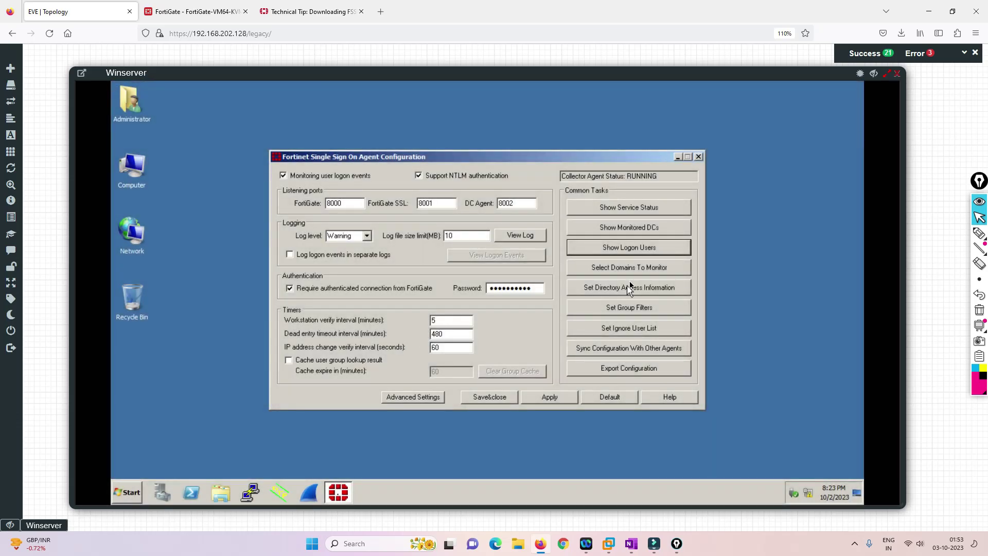
{"action": "left_click", "coordinate": [628, 251]}
{"action": "left_click", "coordinate": [627, 249]}
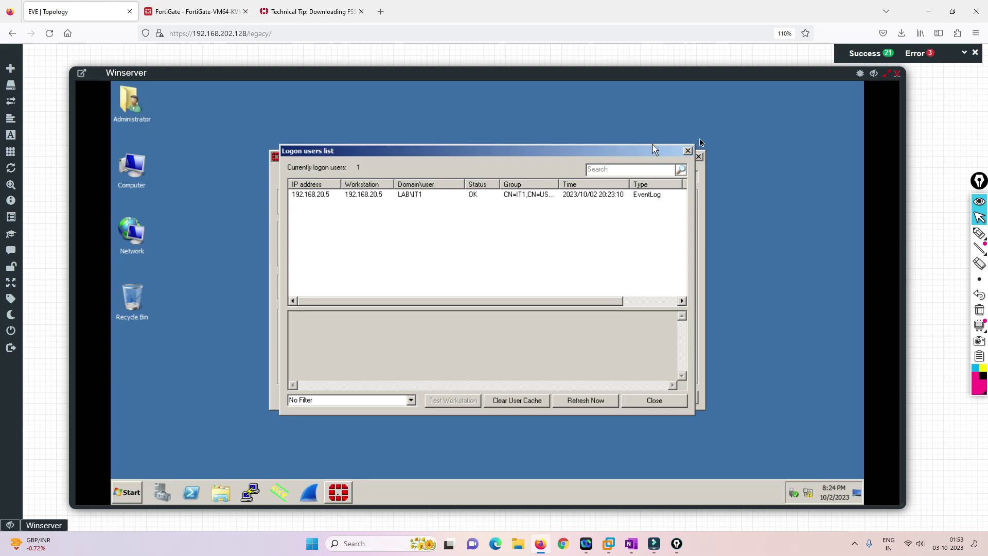
{"action": "left_click", "coordinate": [688, 151]}
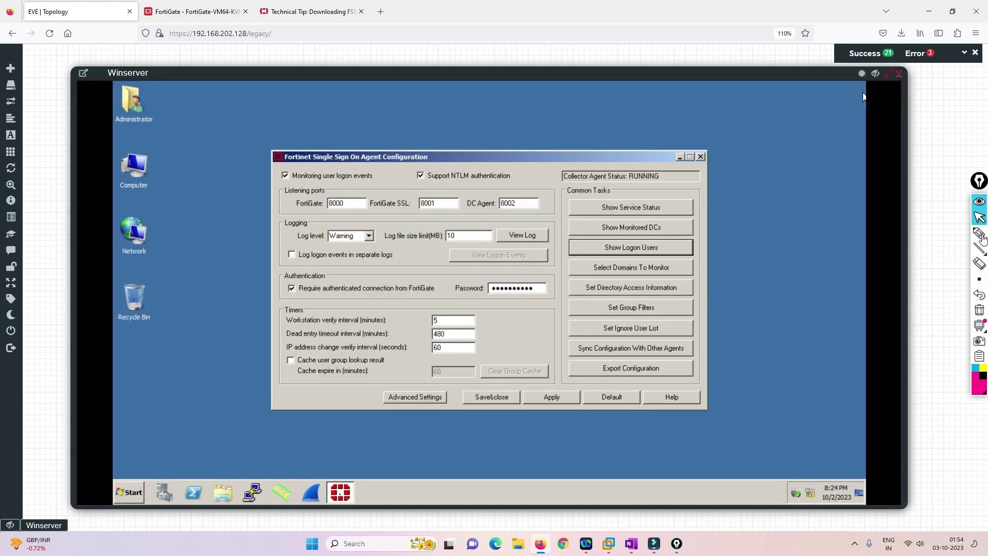
{"action": "left_click", "coordinate": [897, 75]}
Sketch the Winserver and TEST-PC paths to Fortinet1 with a UN/IP table and policy notes, and clear the drawing.
{"action": "left_click", "coordinate": [979, 232]}
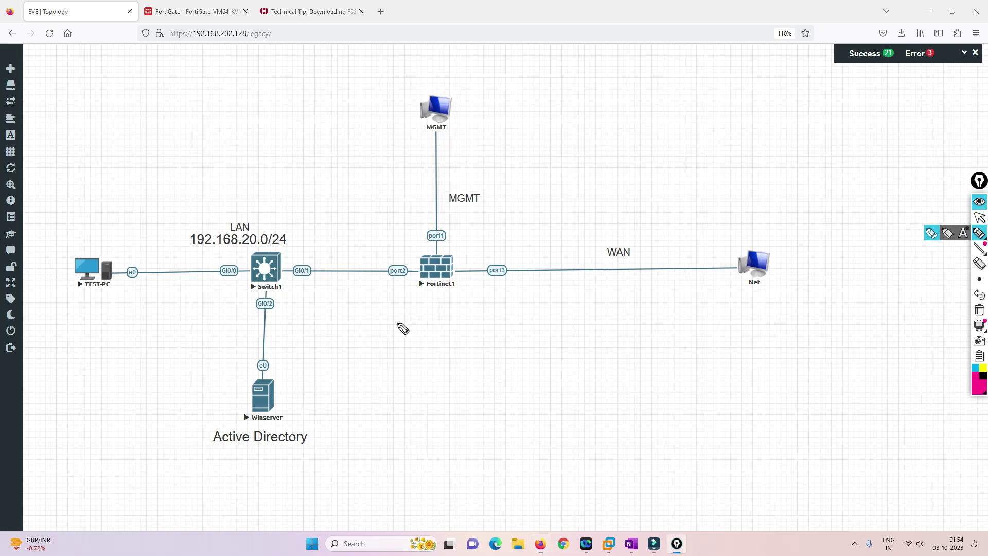
{"action": "mouse_move", "coordinate": [275, 395]}
{"action": "left_mouse_down"}
{"action": "mouse_move", "coordinate": [271, 281]}
{"action": "mouse_move", "coordinate": [440, 275]}
{"action": "left_mouse_up"}
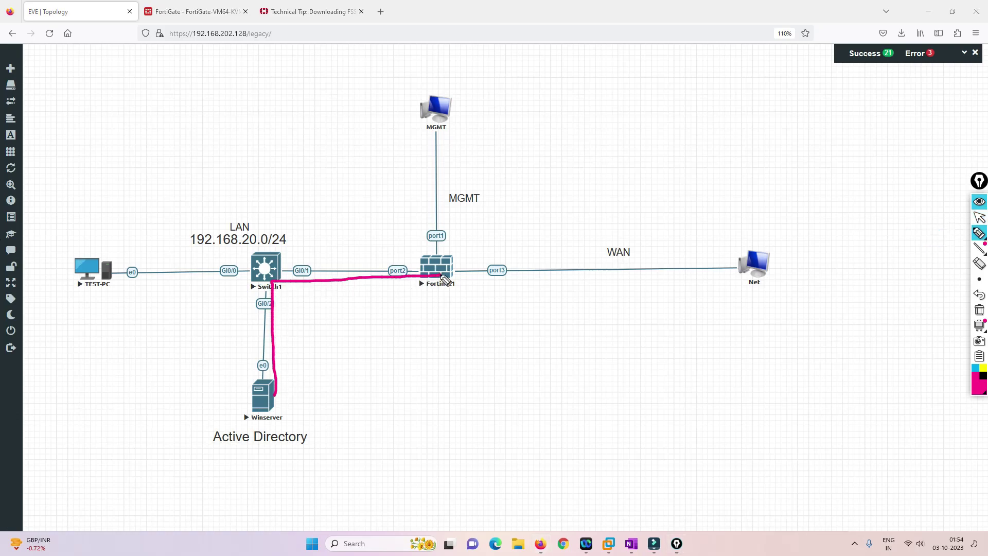
{"action": "mouse_move", "coordinate": [114, 267]}
{"action": "left_mouse_down"}
{"action": "mouse_move", "coordinate": [232, 210]}
{"action": "mouse_move", "coordinate": [428, 245]}
{"action": "mouse_move", "coordinate": [413, 252]}
{"action": "left_mouse_up"}
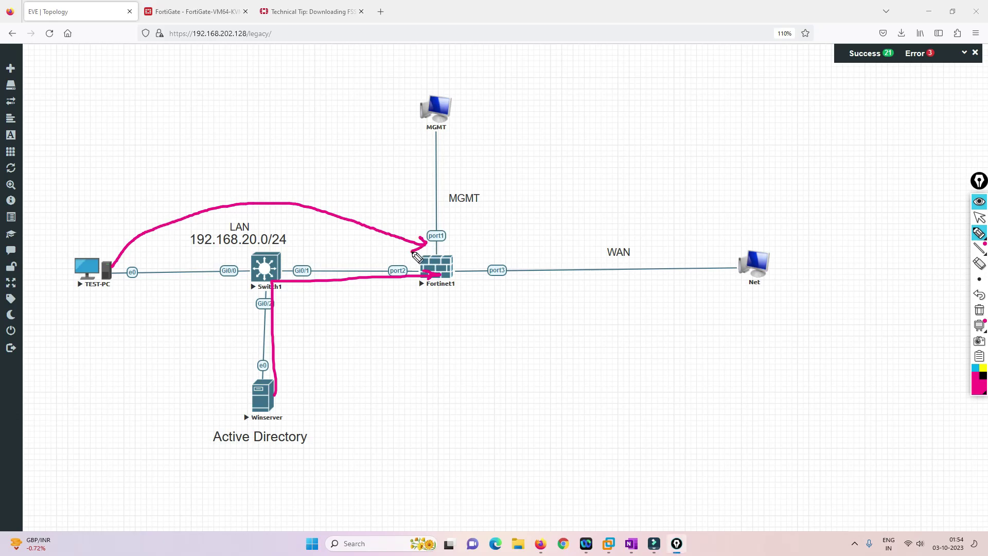
{"action": "mouse_move", "coordinate": [420, 320]}
{"action": "left_mouse_down"}
{"action": "mouse_move", "coordinate": [518, 337]}
{"action": "mouse_move", "coordinate": [395, 378]}
{"action": "left_mouse_up"}
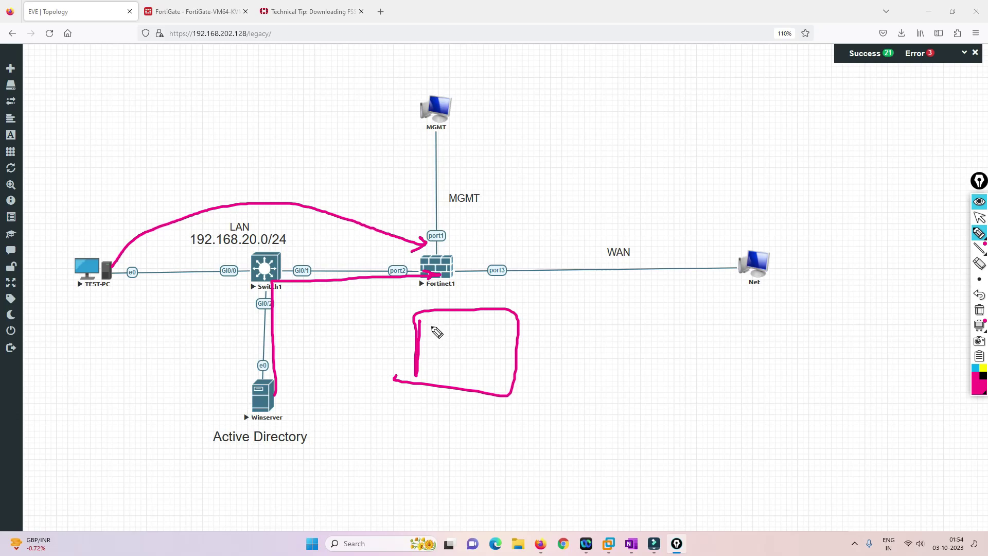
{"action": "mouse_move", "coordinate": [429, 326]}
{"action": "left_mouse_down"}
{"action": "mouse_move", "coordinate": [434, 333]}
{"action": "mouse_move", "coordinate": [501, 327]}
{"action": "mouse_move", "coordinate": [498, 335]}
{"action": "left_mouse_up"}
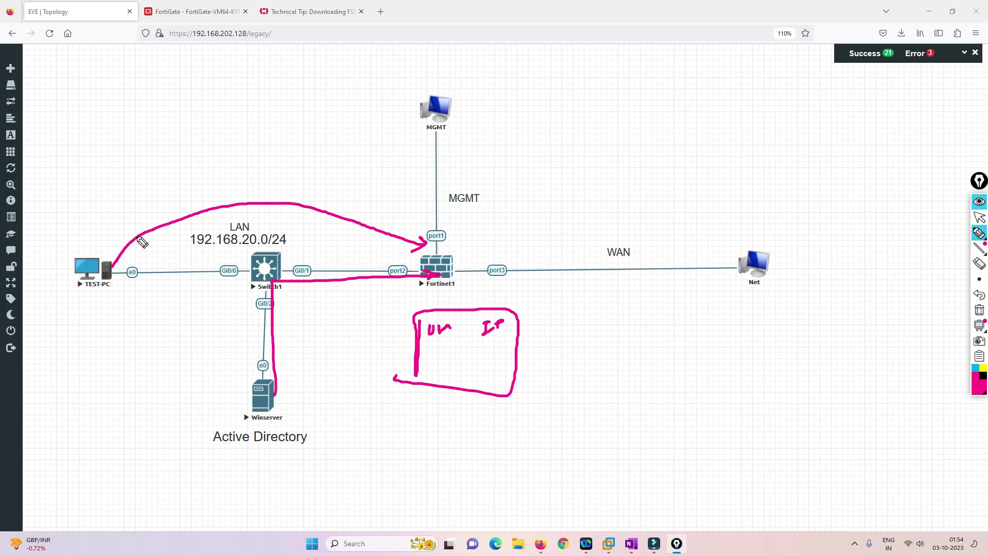
{"action": "mouse_move", "coordinate": [109, 262]}
{"action": "left_mouse_down"}
{"action": "mouse_move", "coordinate": [216, 202]}
{"action": "mouse_move", "coordinate": [397, 230]}
{"action": "mouse_move", "coordinate": [416, 246]}
{"action": "mouse_move", "coordinate": [407, 253]}
{"action": "left_mouse_up"}
{"action": "mouse_move", "coordinate": [527, 274]}
{"action": "left_mouse_down"}
{"action": "mouse_move", "coordinate": [513, 298]}
{"action": "mouse_move", "coordinate": [525, 296]}
{"action": "mouse_move", "coordinate": [454, 291]}
{"action": "mouse_move", "coordinate": [435, 307]}
{"action": "mouse_move", "coordinate": [445, 305]}
{"action": "left_mouse_up"}
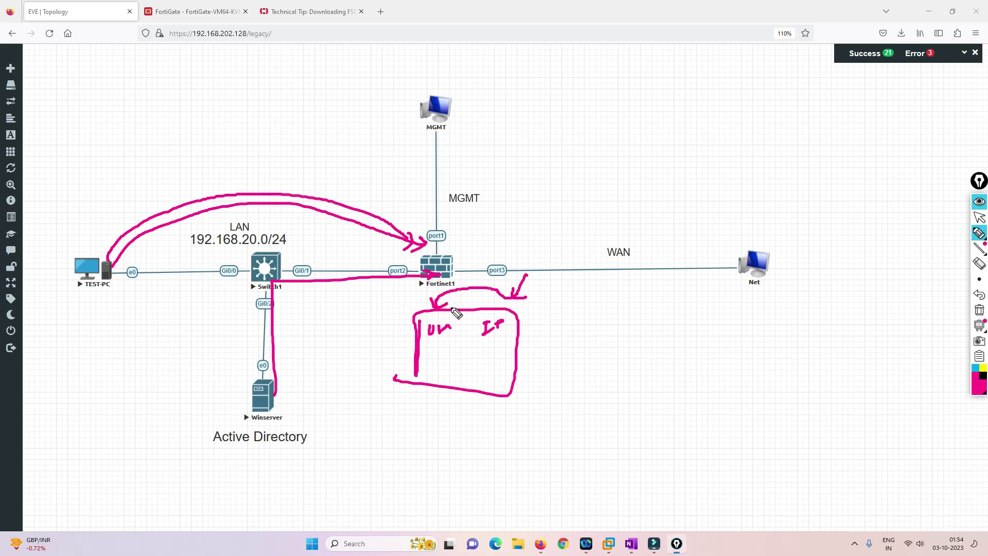
{"action": "left_click_drag", "start_coordinate": [554, 304], "coordinate": [540, 315]}
{"action": "mouse_move", "coordinate": [464, 233]}
{"action": "left_mouse_down"}
{"action": "mouse_move", "coordinate": [507, 219]}
{"action": "mouse_move", "coordinate": [513, 226]}
{"action": "mouse_move", "coordinate": [543, 182]}
{"action": "mouse_move", "coordinate": [588, 164]}
{"action": "left_mouse_up"}
{"action": "mouse_move", "coordinate": [568, 197]}
{"action": "left_mouse_down"}
{"action": "mouse_move", "coordinate": [600, 187]}
{"action": "mouse_move", "coordinate": [604, 195]}
{"action": "left_mouse_up"}
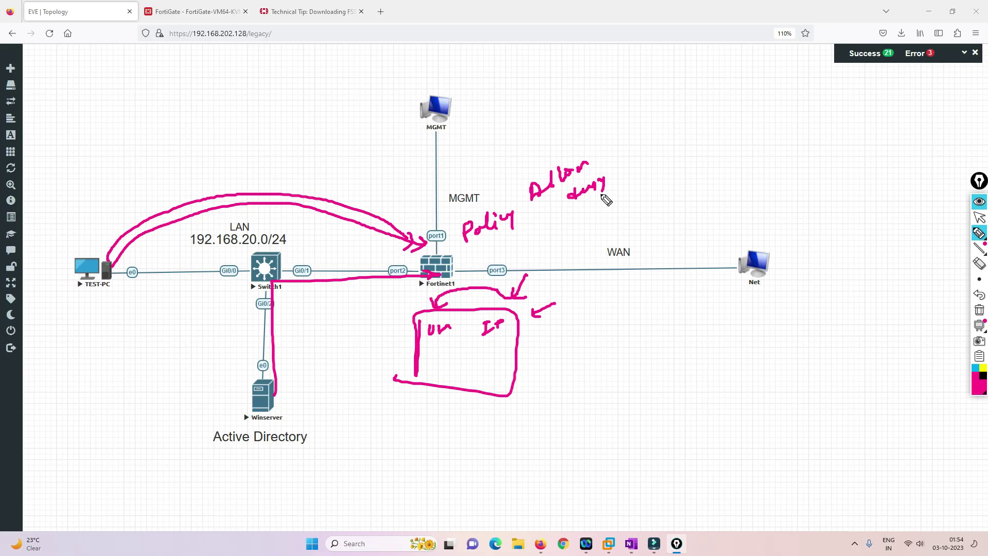
{"action": "scroll", "coordinate": [812, 243], "scroll_direction": "down", "scroll_amount": 1}
{"action": "left_click", "coordinate": [979, 264]}
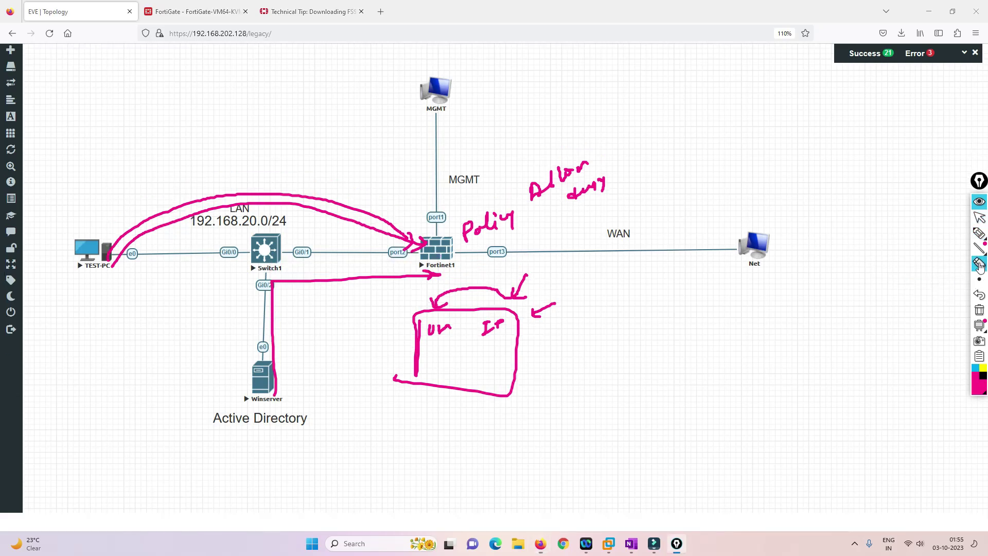
{"action": "left_click", "coordinate": [979, 310]}
{"action": "left_click", "coordinate": [978, 219]}
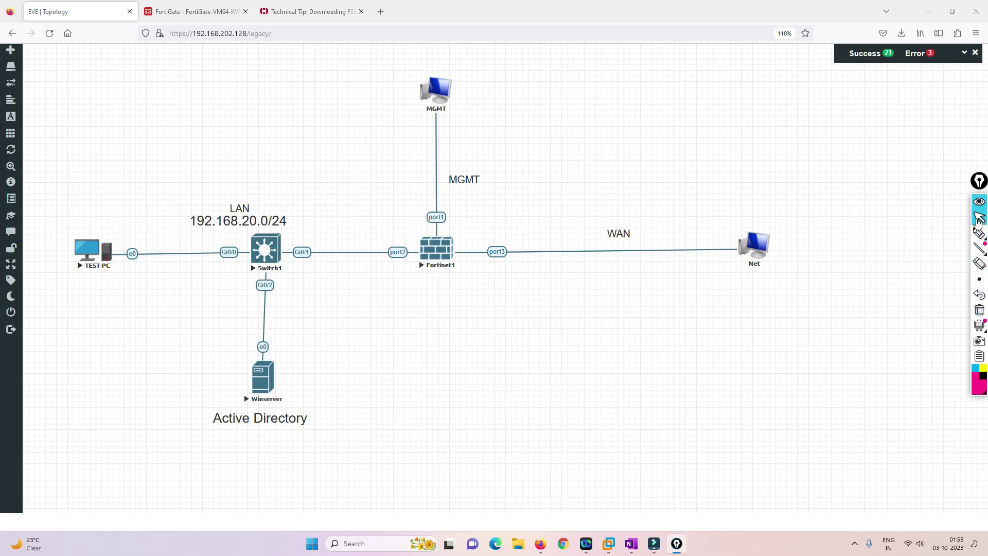
Open the TEST-PC console, ping 8.8.8.8 from its Command Prompt, and close the prompt window.
{"action": "left_click", "coordinate": [89, 254]}
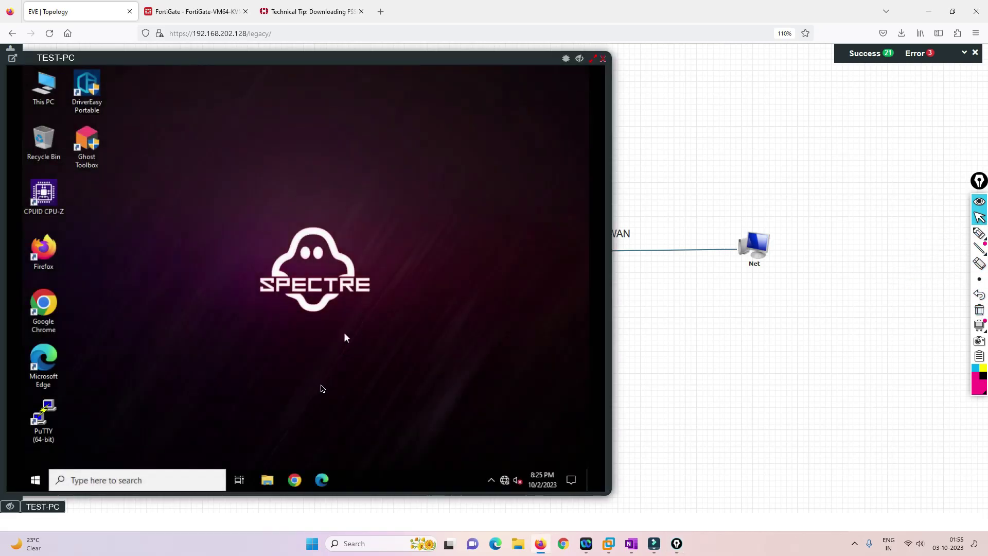
{"action": "left_click", "coordinate": [35, 479]}
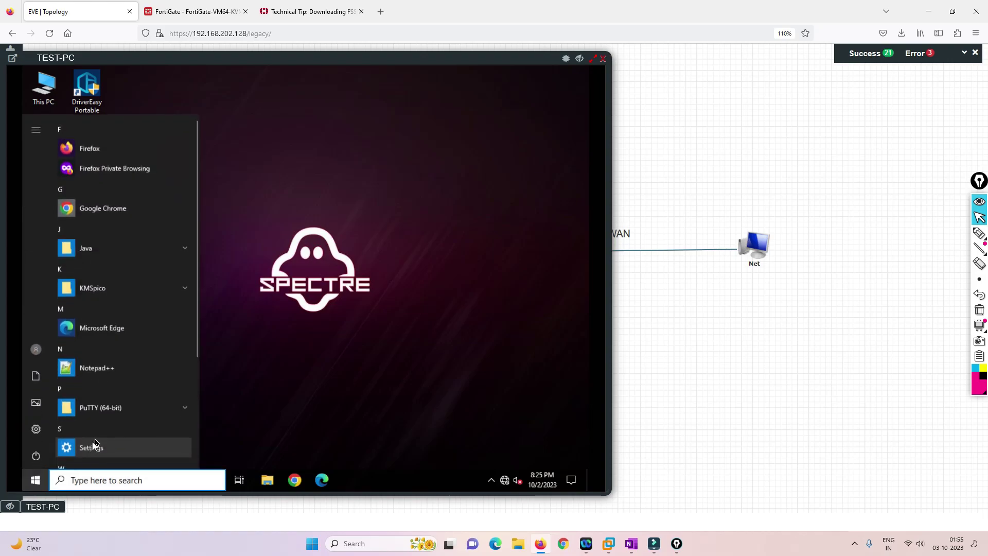
{"action": "left_click", "coordinate": [76, 480]}
{"action": "type", "text": "cmd"}
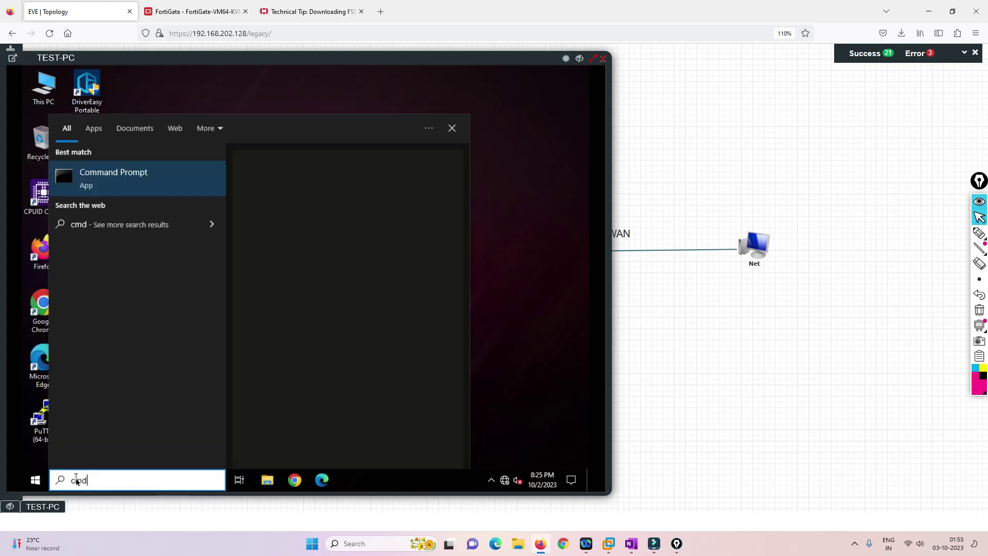
{"action": "key", "text": "Return"}
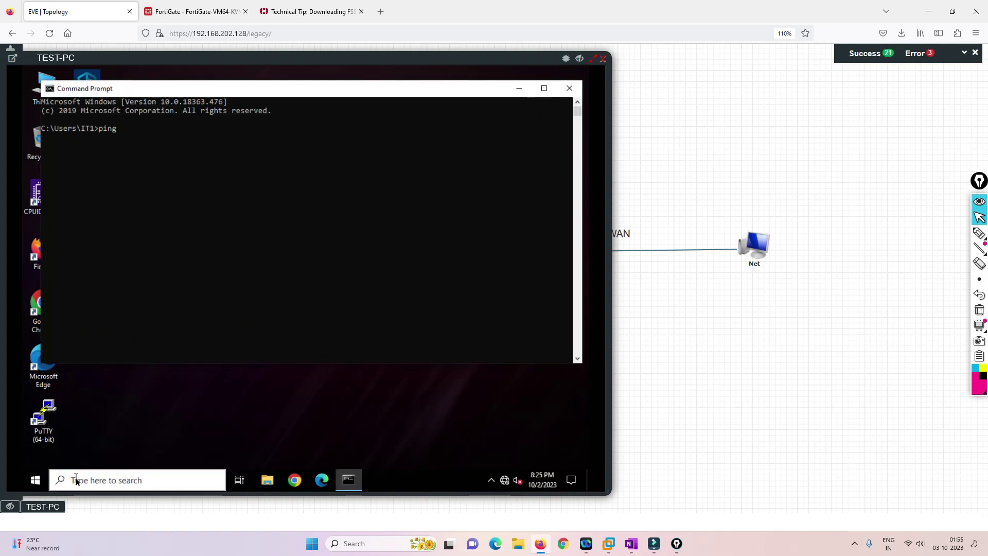
{"action": "type", "text": "ping 8.8.8.8"}
{"action": "key", "text": "Return"}
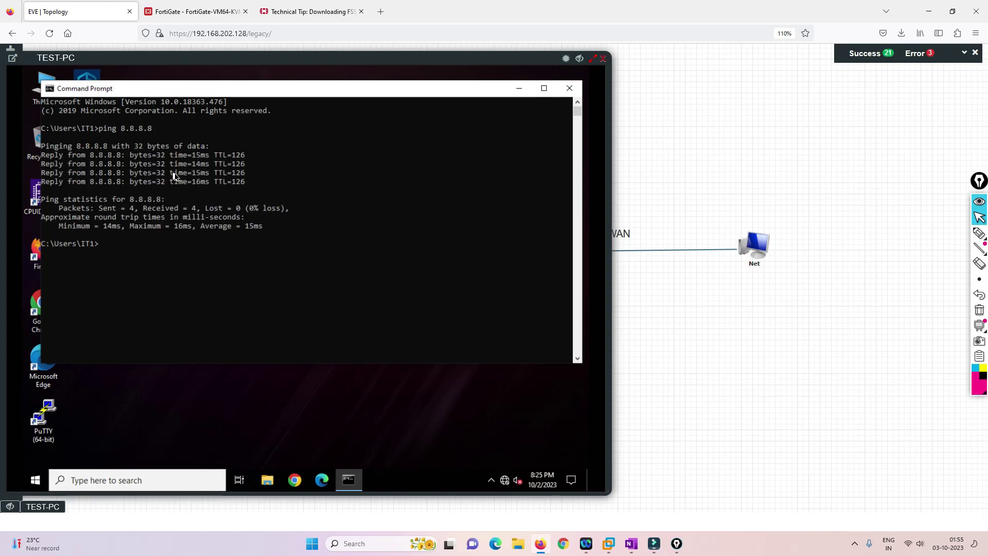
{"action": "left_click", "coordinate": [569, 88]}
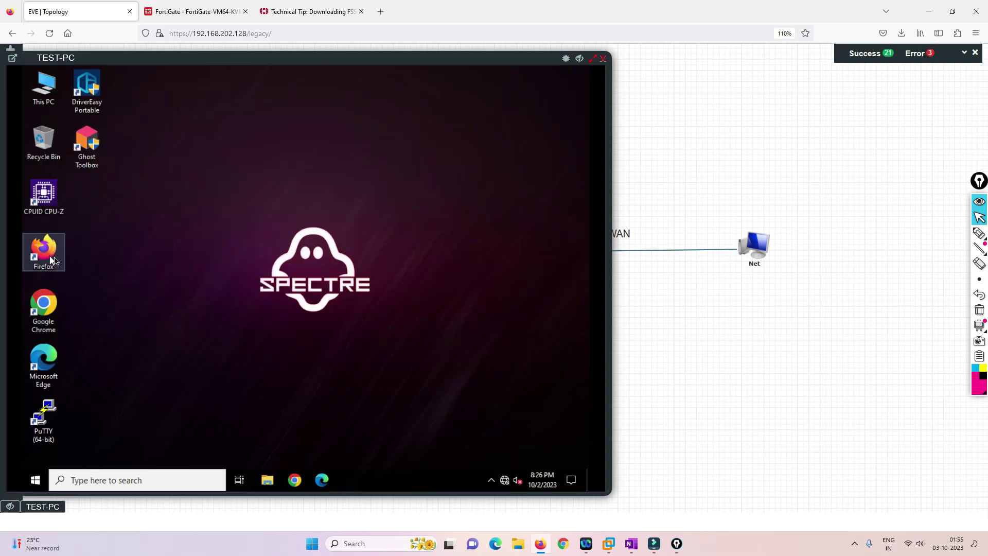
Browse to Facebook and Wikipedia in Firefox on TEST-PC to test internet access, and close the console.
{"action": "double_click", "coordinate": [47, 280]}
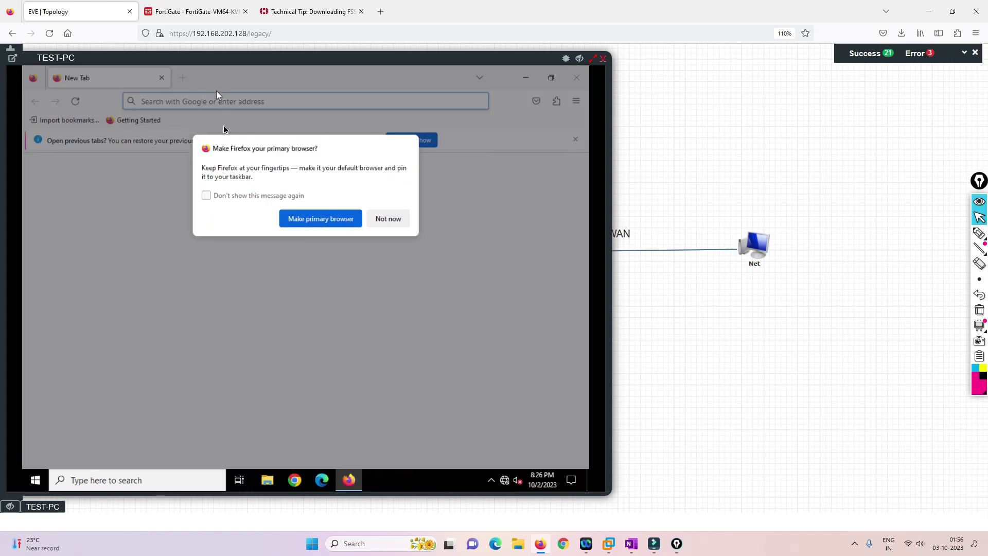
{"action": "left_click", "coordinate": [387, 218]}
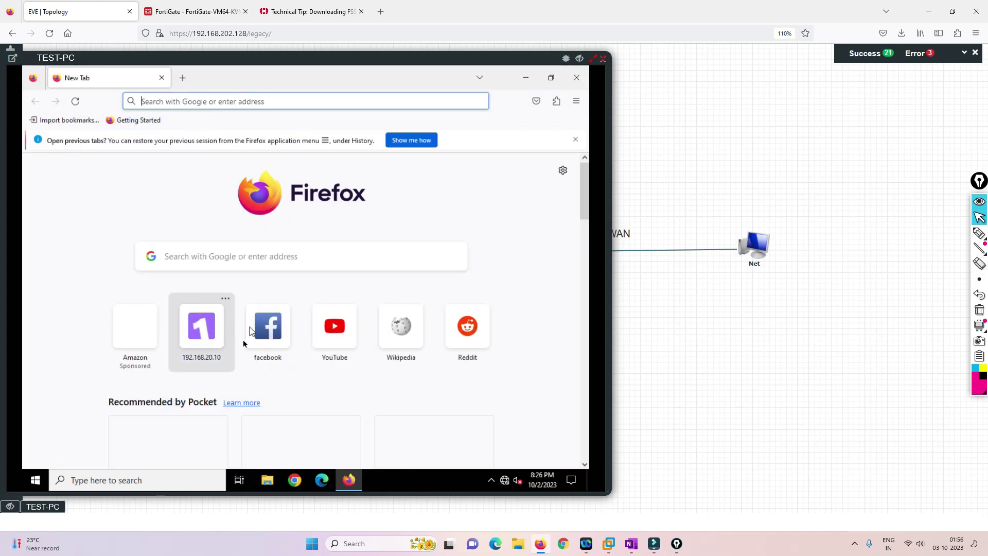
{"action": "left_click", "coordinate": [268, 325]}
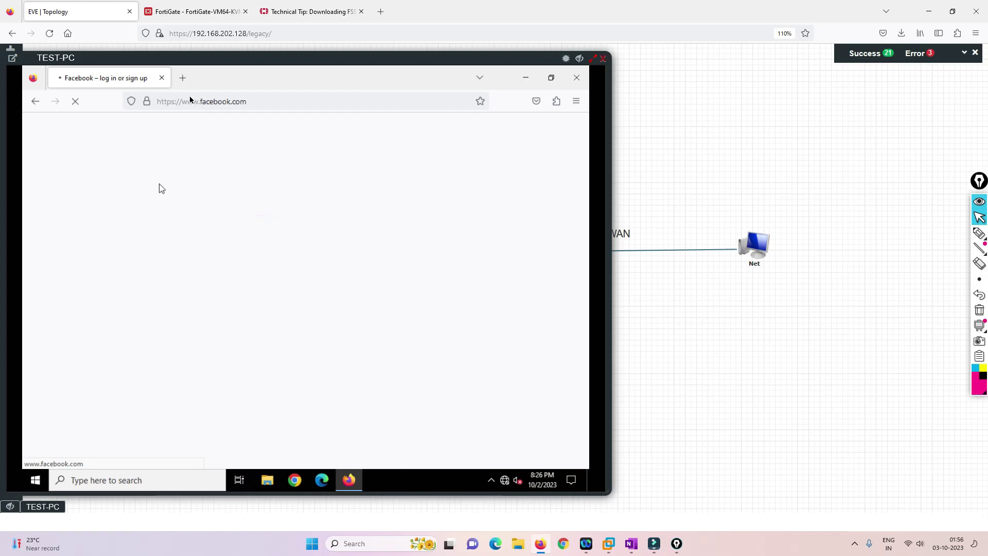
{"action": "left_click", "coordinate": [184, 79]}
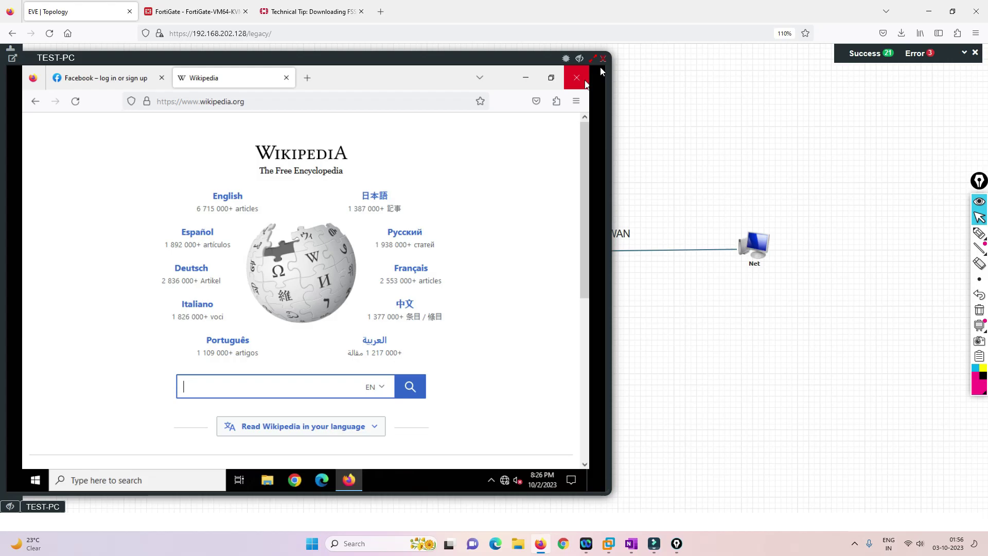
{"action": "left_click", "coordinate": [603, 58]}
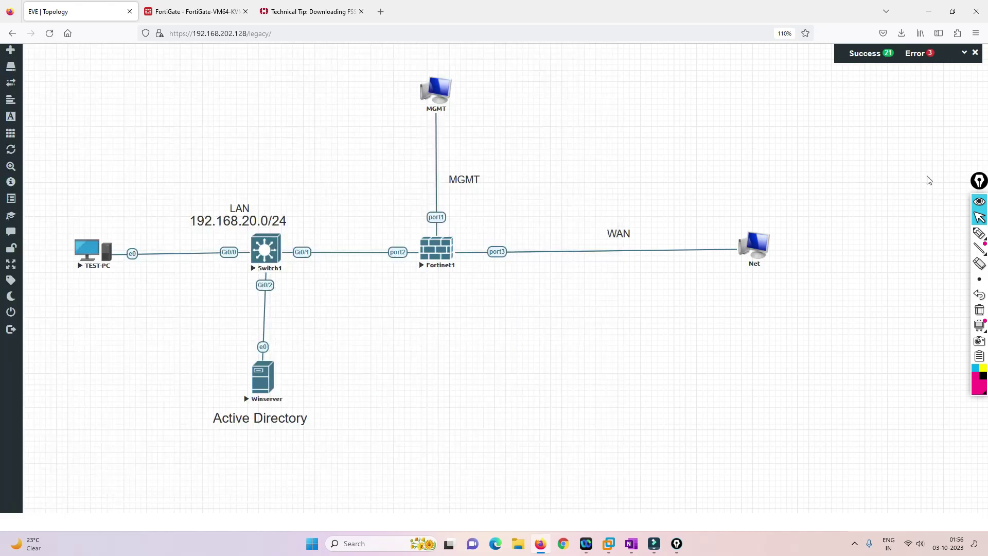
Sketch the paths from TEST-PC to Fortinet1, directly and via the Winserver agent, with a user table and an allow/deny note.
{"action": "left_click", "coordinate": [979, 234]}
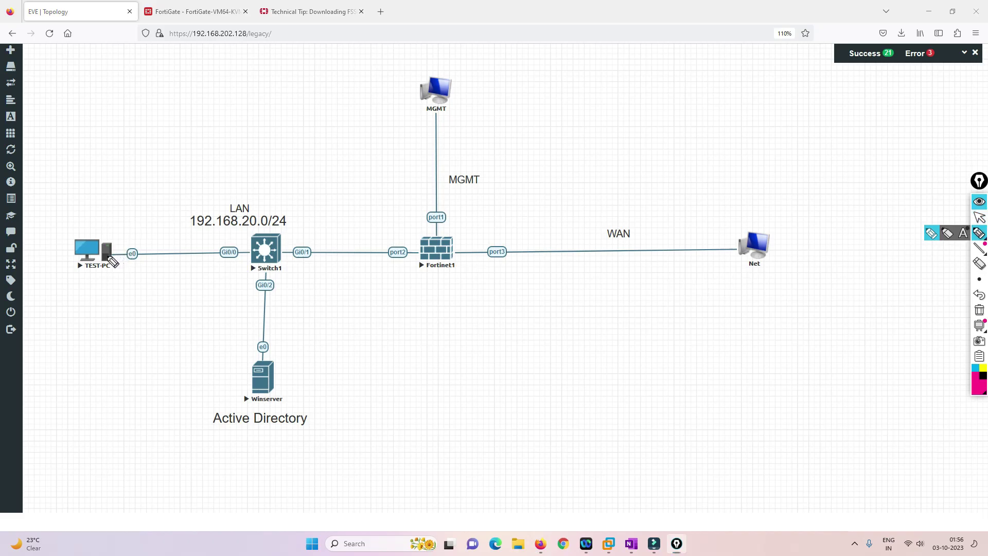
{"action": "mouse_move", "coordinate": [109, 254]}
{"action": "left_mouse_down"}
{"action": "mouse_move", "coordinate": [262, 276]}
{"action": "mouse_move", "coordinate": [258, 340]}
{"action": "mouse_move", "coordinate": [286, 375]}
{"action": "mouse_move", "coordinate": [314, 370]}
{"action": "mouse_move", "coordinate": [328, 347]}
{"action": "mouse_move", "coordinate": [283, 281]}
{"action": "mouse_move", "coordinate": [443, 252]}
{"action": "mouse_move", "coordinate": [442, 277]}
{"action": "mouse_move", "coordinate": [480, 339]}
{"action": "mouse_move", "coordinate": [412, 301]}
{"action": "mouse_move", "coordinate": [461, 298]}
{"action": "left_mouse_up"}
{"action": "mouse_move", "coordinate": [102, 247]}
{"action": "left_mouse_down"}
{"action": "mouse_move", "coordinate": [270, 187]}
{"action": "mouse_move", "coordinate": [423, 240]}
{"action": "left_mouse_up"}
{"action": "mouse_move", "coordinate": [466, 269]}
{"action": "left_mouse_down"}
{"action": "mouse_move", "coordinate": [469, 296]}
{"action": "mouse_move", "coordinate": [462, 292]}
{"action": "left_mouse_up"}
{"action": "left_click_drag", "start_coordinate": [421, 323], "coordinate": [465, 310]}
{"action": "mouse_move", "coordinate": [440, 234]}
{"action": "left_mouse_down"}
{"action": "mouse_move", "coordinate": [471, 239]}
{"action": "mouse_move", "coordinate": [515, 216]}
{"action": "mouse_move", "coordinate": [525, 227]}
{"action": "mouse_move", "coordinate": [517, 241]}
{"action": "mouse_move", "coordinate": [540, 242]}
{"action": "left_mouse_up"}
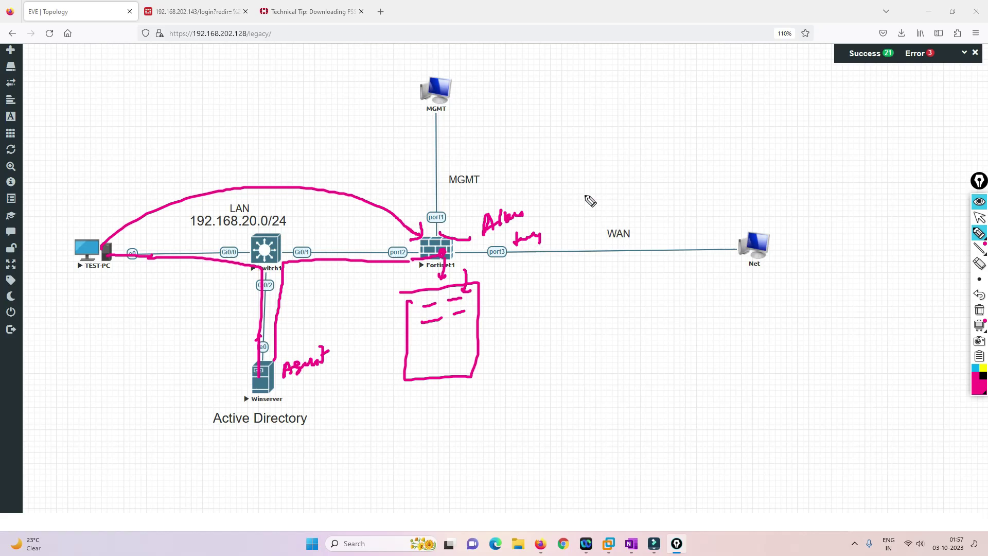
Handwrite a chain of closing notes with arrows below the WAN link, including "Comment" and "Sub".
{"action": "left_click_drag", "start_coordinate": [626, 140], "coordinate": [589, 198]}
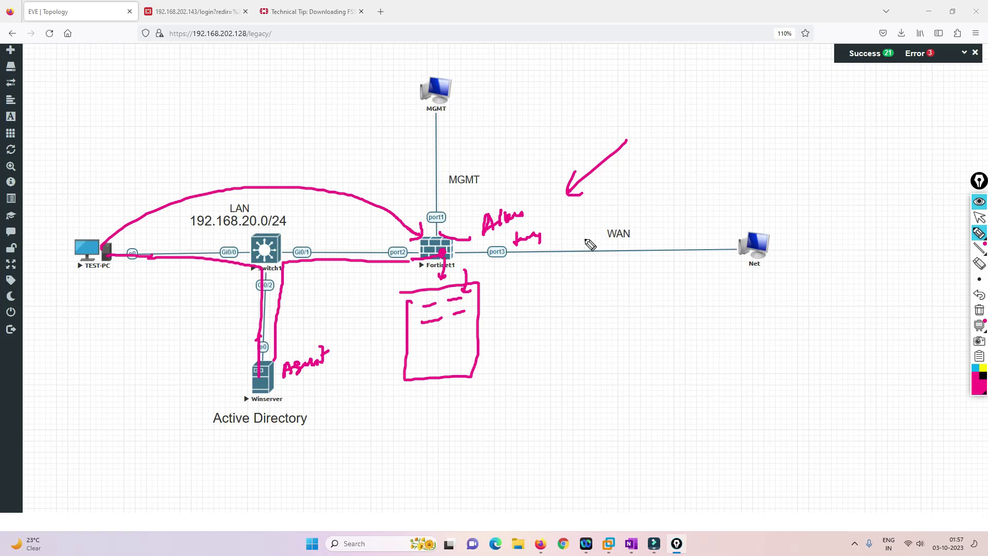
{"action": "left_click", "coordinate": [558, 270]}
{"action": "mouse_move", "coordinate": [557, 269]}
{"action": "left_mouse_down"}
{"action": "mouse_move", "coordinate": [558, 286]}
{"action": "mouse_move", "coordinate": [565, 278]}
{"action": "left_mouse_up"}
{"action": "mouse_move", "coordinate": [548, 314]}
{"action": "left_mouse_down"}
{"action": "mouse_move", "coordinate": [566, 320]}
{"action": "mouse_move", "coordinate": [607, 284]}
{"action": "left_mouse_up"}
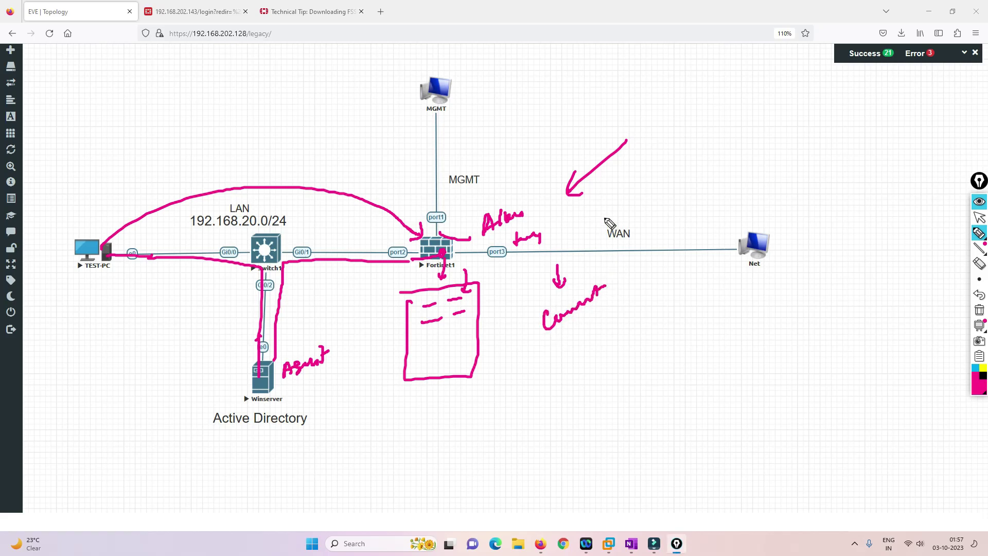
{"action": "left_click_drag", "start_coordinate": [605, 217], "coordinate": [603, 248]}
{"action": "left_click_drag", "start_coordinate": [617, 249], "coordinate": [614, 267]}
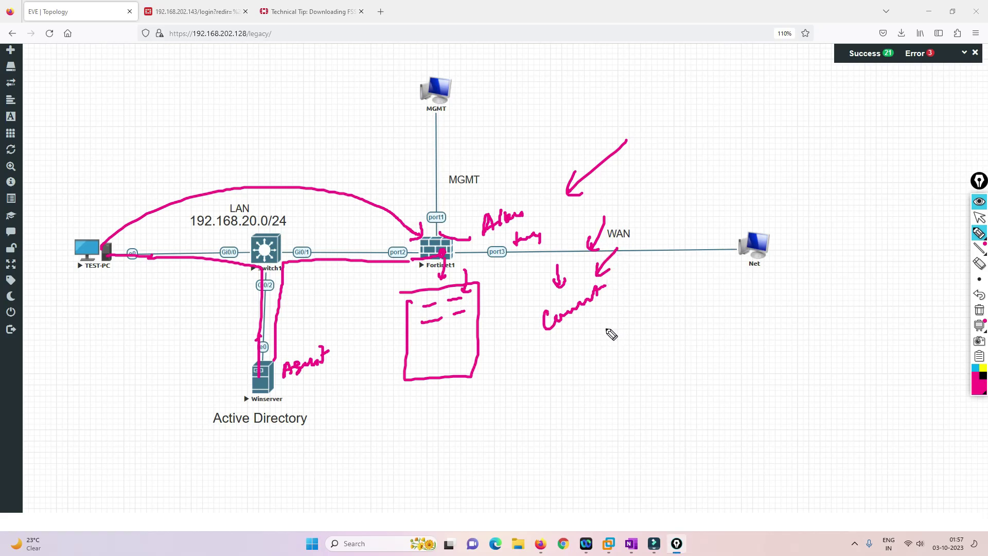
{"action": "mouse_move", "coordinate": [591, 322]}
{"action": "left_mouse_down"}
{"action": "mouse_move", "coordinate": [576, 341]}
{"action": "mouse_move", "coordinate": [625, 303]}
{"action": "mouse_move", "coordinate": [613, 357]}
{"action": "mouse_move", "coordinate": [665, 316]}
{"action": "mouse_move", "coordinate": [653, 363]}
{"action": "left_mouse_up"}
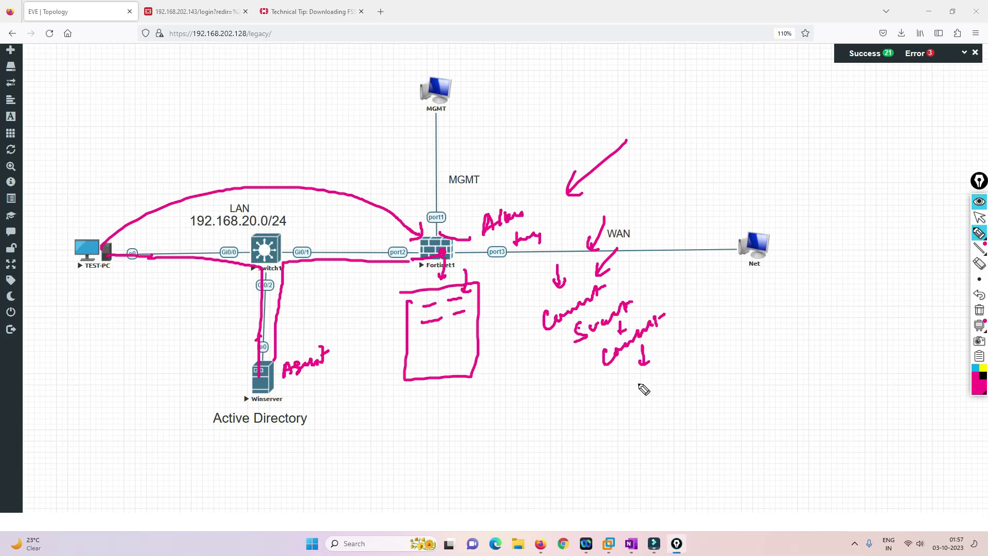
{"action": "mouse_move", "coordinate": [646, 379]}
{"action": "left_mouse_down"}
{"action": "mouse_move", "coordinate": [642, 387]}
{"action": "mouse_move", "coordinate": [651, 381]}
{"action": "left_mouse_up"}
{"action": "left_click_drag", "start_coordinate": [668, 373], "coordinate": [672, 370]}
{"action": "mouse_move", "coordinate": [659, 407]}
{"action": "left_mouse_down"}
{"action": "mouse_move", "coordinate": [655, 415]}
{"action": "mouse_move", "coordinate": [682, 400]}
{"action": "mouse_move", "coordinate": [677, 431]}
{"action": "mouse_move", "coordinate": [713, 412]}
{"action": "left_mouse_up"}
{"action": "left_click_drag", "start_coordinate": [703, 337], "coordinate": [696, 369]}
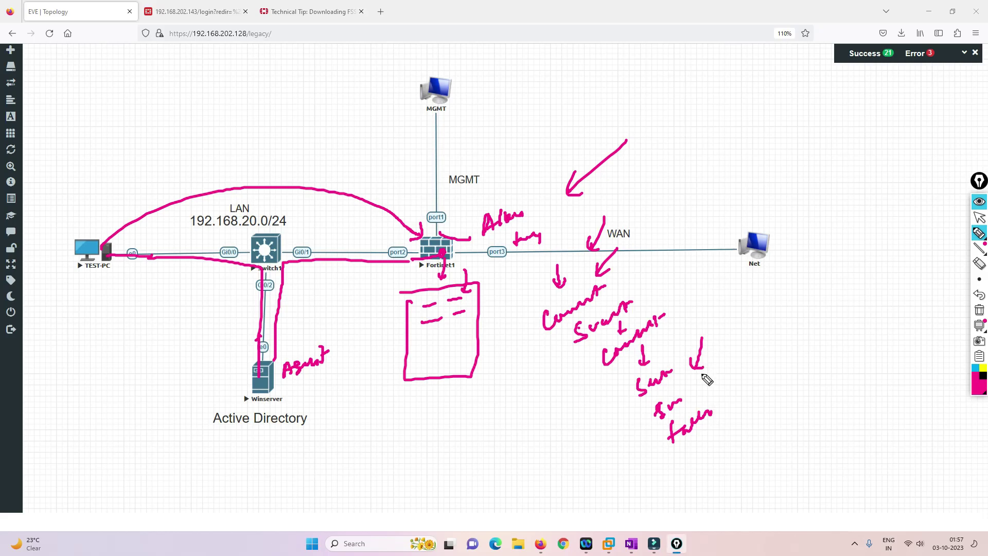
{"action": "left_click_drag", "start_coordinate": [723, 343], "coordinate": [761, 330]}
{"action": "left_click_drag", "start_coordinate": [786, 297], "coordinate": [776, 319]}
{"action": "mouse_move", "coordinate": [784, 308]}
{"action": "left_mouse_down"}
{"action": "mouse_move", "coordinate": [798, 299]}
{"action": "mouse_move", "coordinate": [800, 324]}
{"action": "left_mouse_up"}
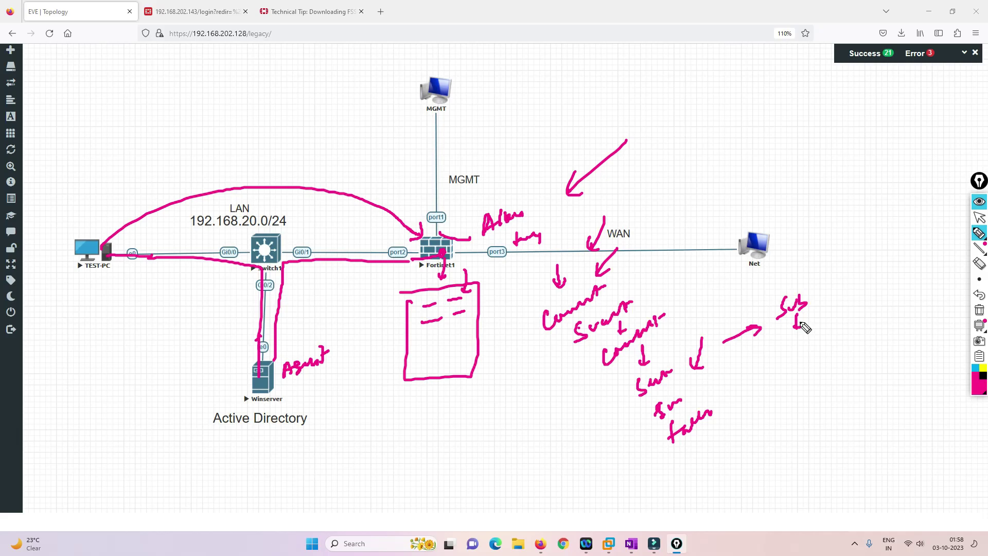